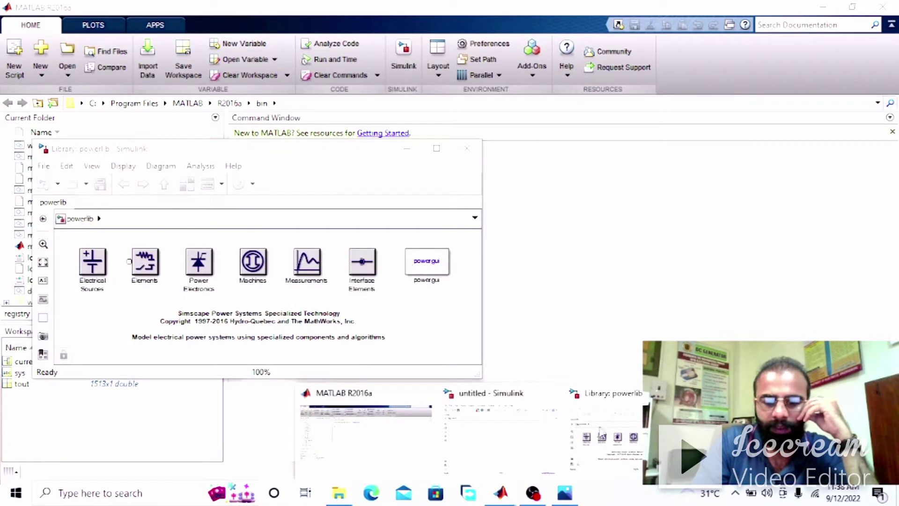
Step: Add an AC Voltage Source from the Electrical Sources library to the untitled model
{"action": "left_click", "coordinate": [545, 449]}
{"action": "left_click_drag", "start_coordinate": [447, 96], "coordinate": [527, 91]}
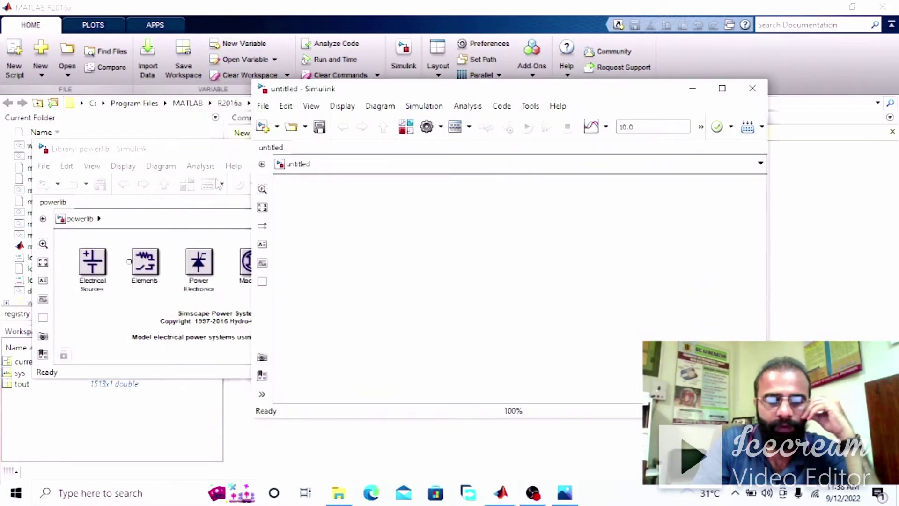
{"action": "double_click", "coordinate": [100, 268]}
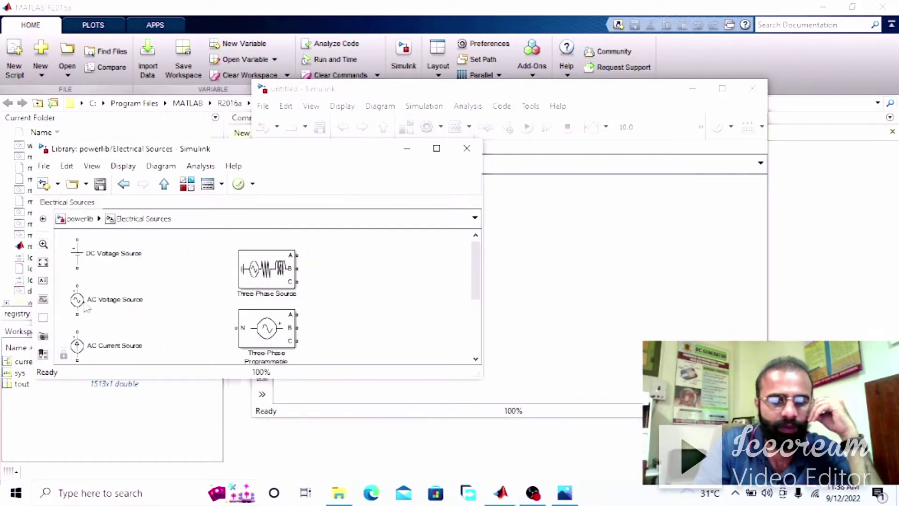
{"action": "left_click_drag", "start_coordinate": [78, 302], "coordinate": [513, 245]}
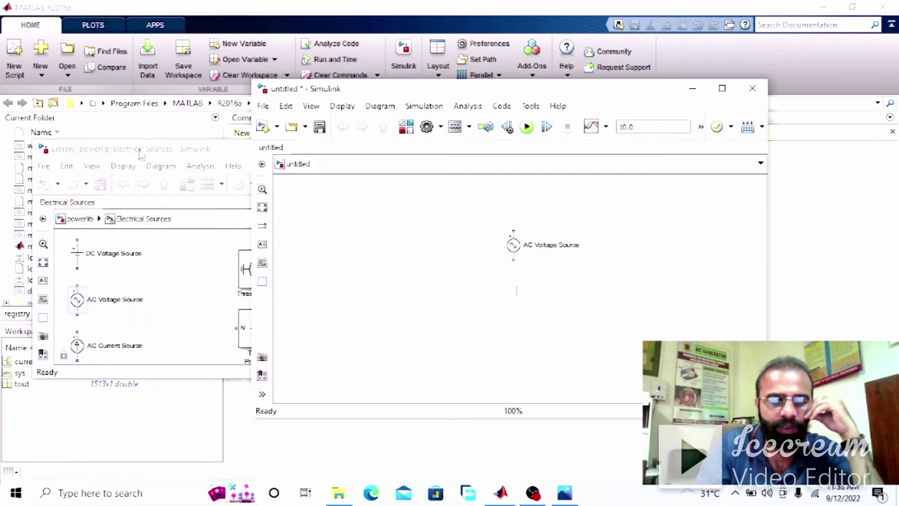
Step: Add a Linear Transformer from the Elements library and move the AC Voltage Source well to the left of it
{"action": "left_click", "coordinate": [167, 156]}
{"action": "left_click", "coordinate": [164, 184]}
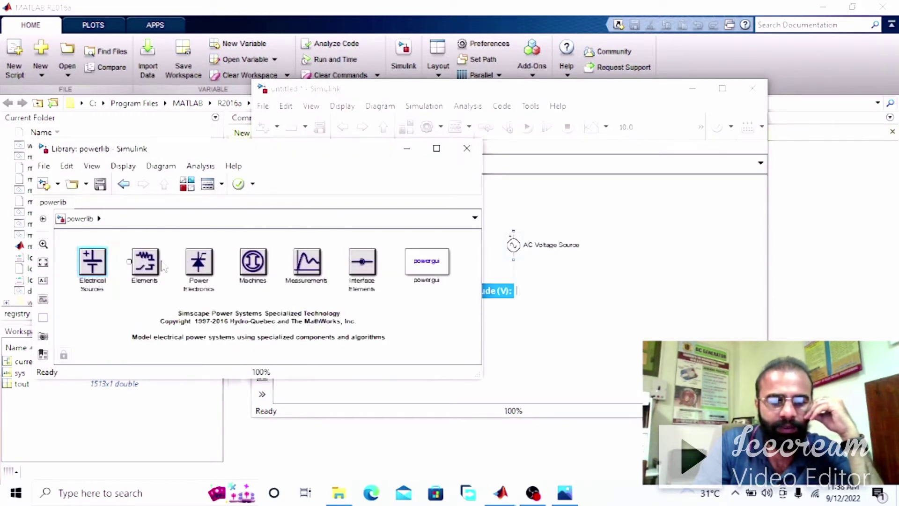
{"action": "double_click", "coordinate": [144, 264]}
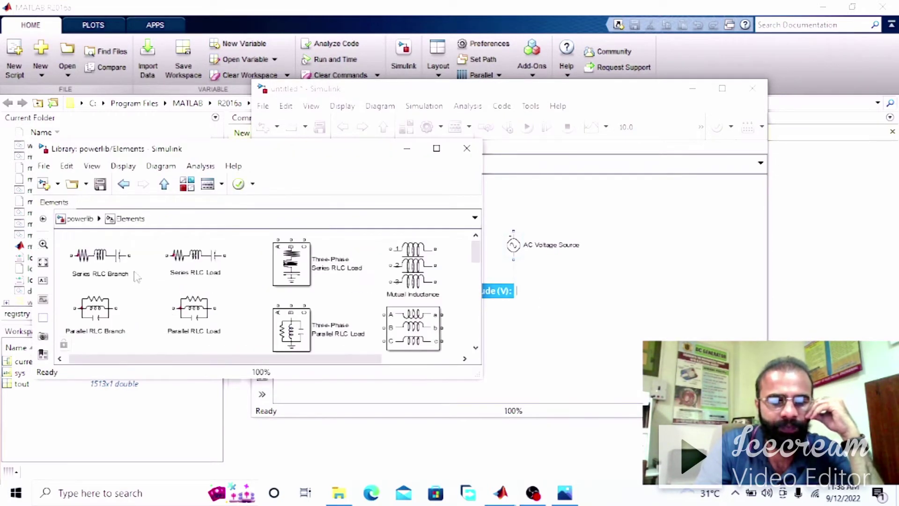
{"action": "mouse_move", "coordinate": [102, 263]}
{"action": "left_mouse_down"}
{"action": "mouse_move", "coordinate": [136, 264]}
{"action": "mouse_move", "coordinate": [105, 264]}
{"action": "left_mouse_up"}
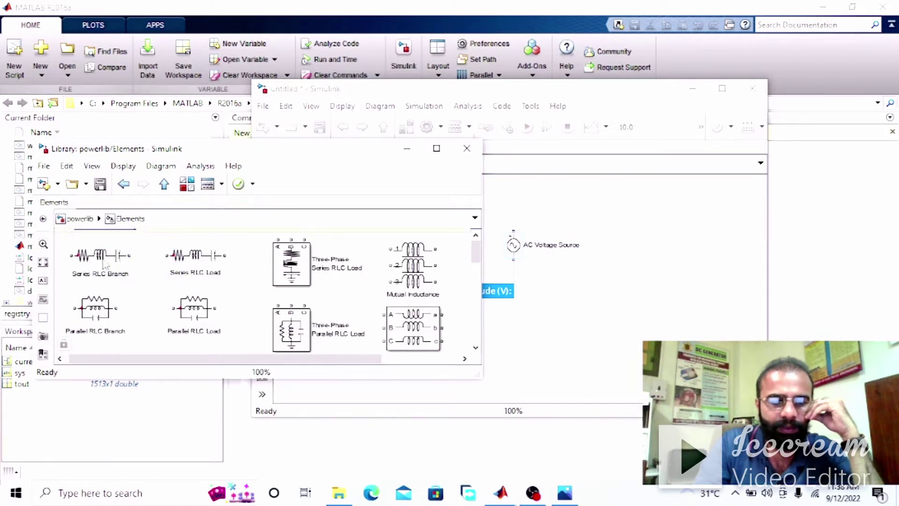
{"action": "left_click_drag", "start_coordinate": [475, 255], "coordinate": [476, 305]}
{"action": "left_click_drag", "start_coordinate": [100, 302], "coordinate": [608, 260]}
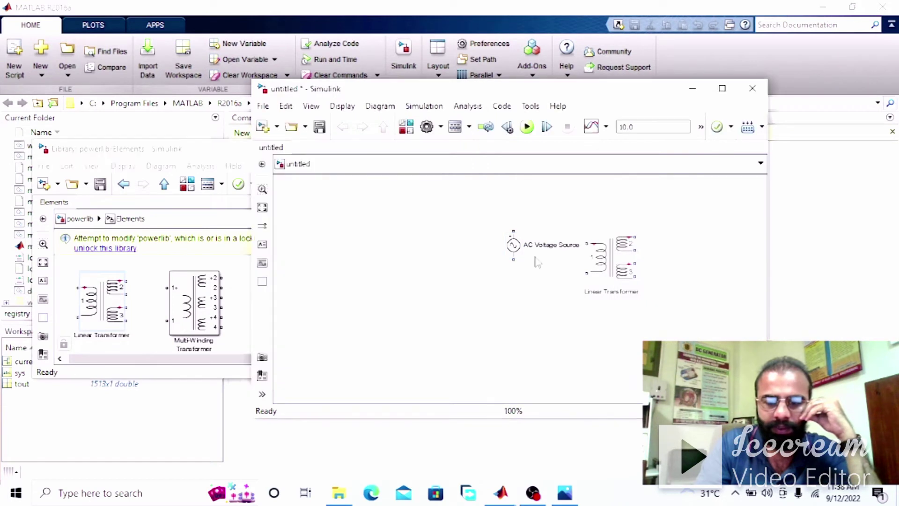
{"action": "left_click_drag", "start_coordinate": [513, 250], "coordinate": [373, 277]}
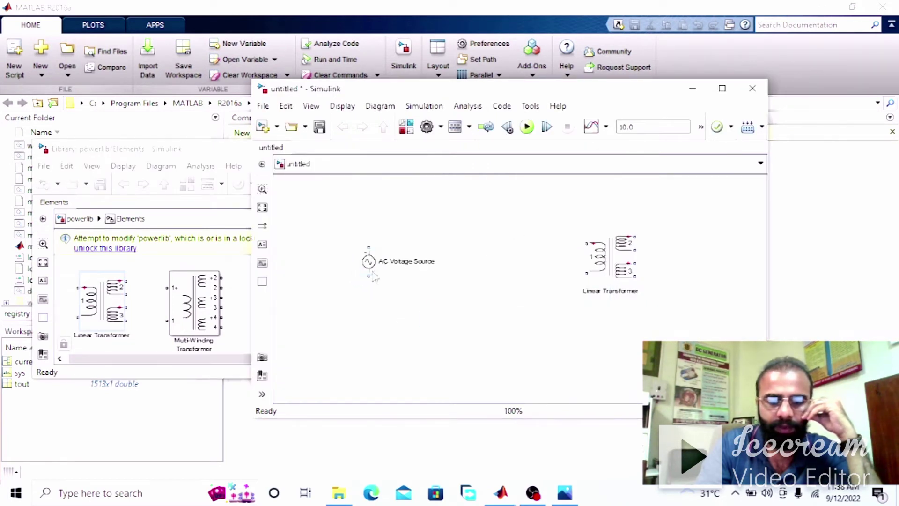
Step: Add a Voltage Measurement and a Current Measurement block from the Measurements library to the model
{"action": "left_click", "coordinate": [164, 155]}
{"action": "left_click", "coordinate": [163, 183]}
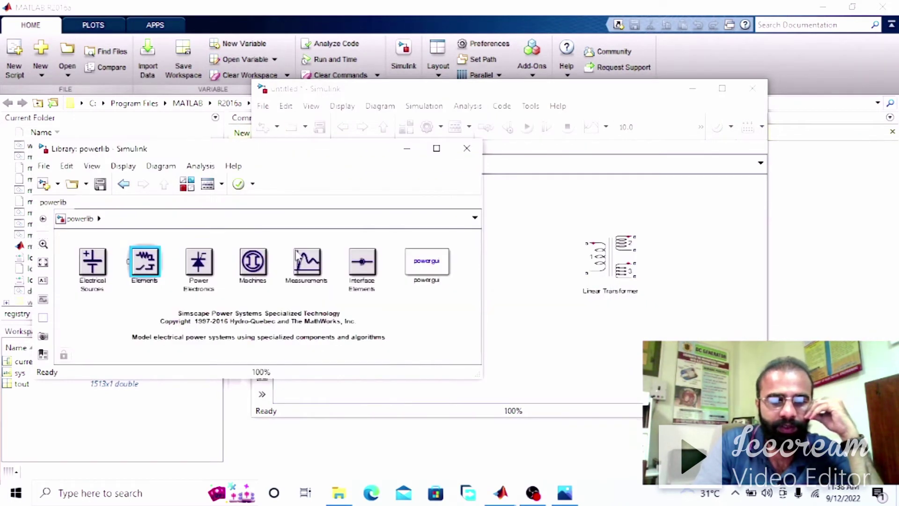
{"action": "double_click", "coordinate": [304, 260]}
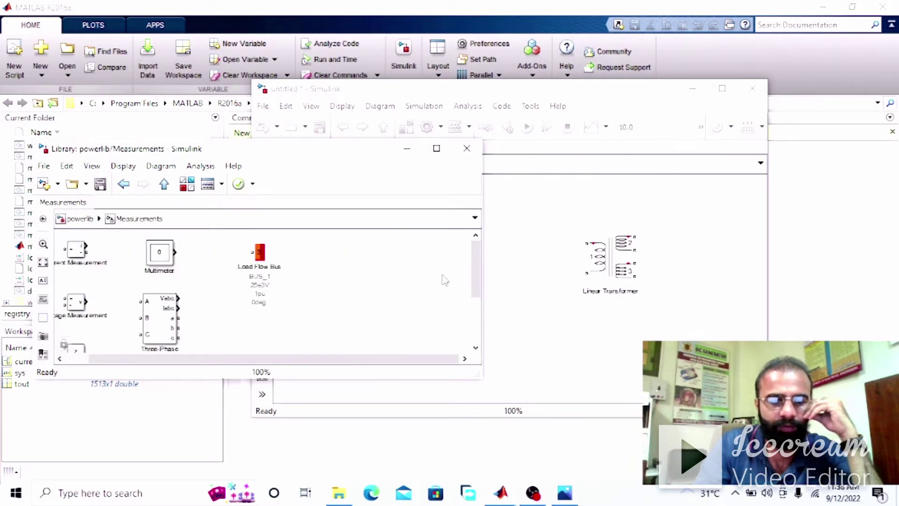
{"action": "left_click_drag", "start_coordinate": [75, 302], "coordinate": [562, 203]}
{"action": "left_click_drag", "start_coordinate": [82, 252], "coordinate": [546, 268]}
Step: Place the Current Measurement block above the AC Voltage Source and the Voltage Measurement block below the transformer's level
{"action": "left_click", "coordinate": [367, 267]}
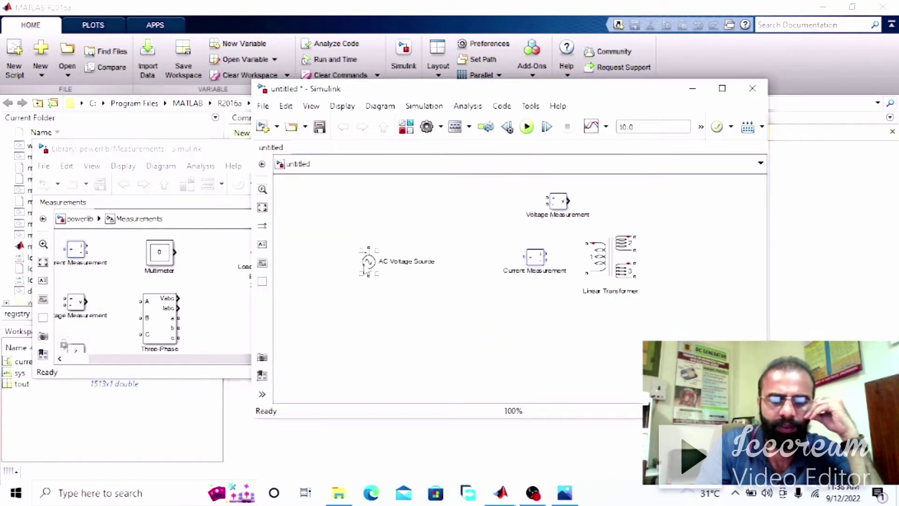
{"action": "left_click_drag", "start_coordinate": [365, 268], "coordinate": [352, 292]}
{"action": "left_click_drag", "start_coordinate": [543, 262], "coordinate": [411, 220]}
{"action": "left_click_drag", "start_coordinate": [557, 206], "coordinate": [557, 341]}
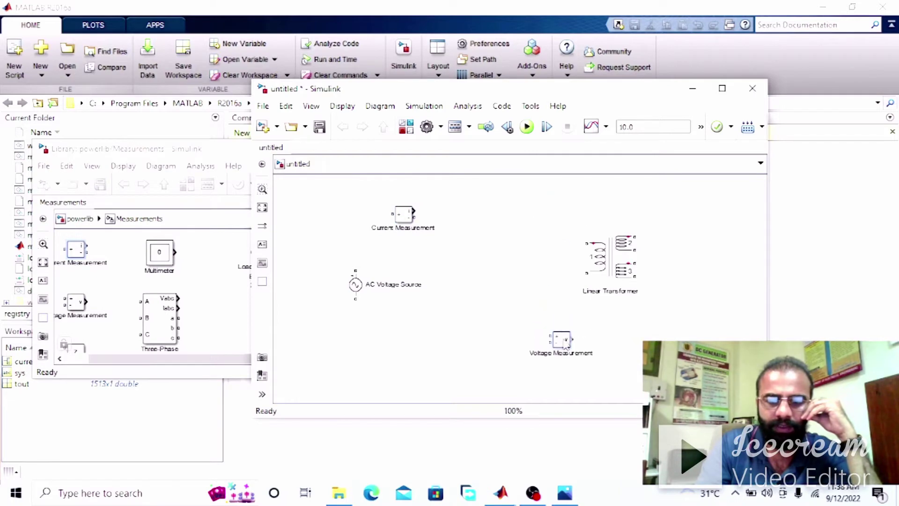
{"action": "left_click_drag", "start_coordinate": [355, 284], "coordinate": [332, 284]}
{"action": "left_click_drag", "start_coordinate": [557, 339], "coordinate": [496, 338]}
Step: Disable the three windings option of the Linear Transformer and position it between the measurement blocks, shifting the AC Voltage Source slightly left
{"action": "left_click_drag", "start_coordinate": [604, 263], "coordinate": [525, 252]}
{"action": "double_click", "coordinate": [526, 254]}
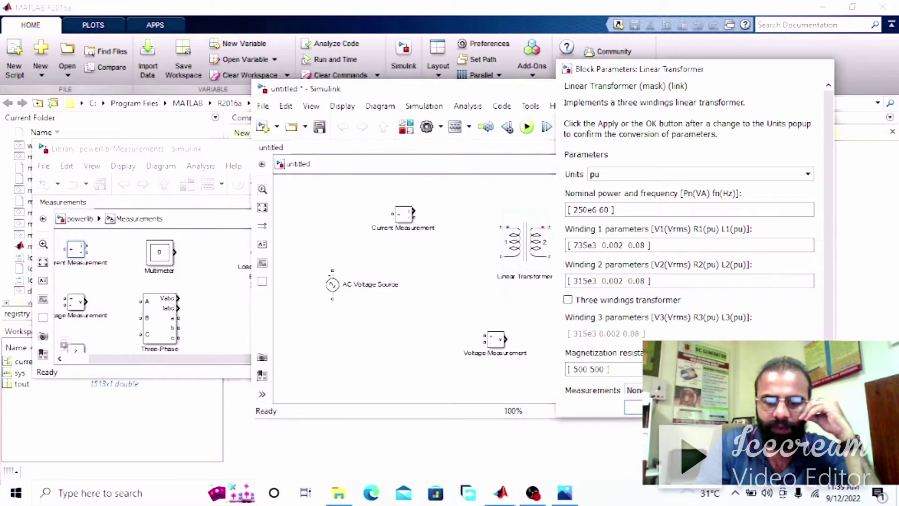
{"action": "key", "text": "Return"}
{"action": "mouse_move", "coordinate": [525, 253]}
{"action": "left_mouse_down"}
{"action": "mouse_move", "coordinate": [503, 253]}
{"action": "mouse_move", "coordinate": [510, 259]}
{"action": "left_mouse_up"}
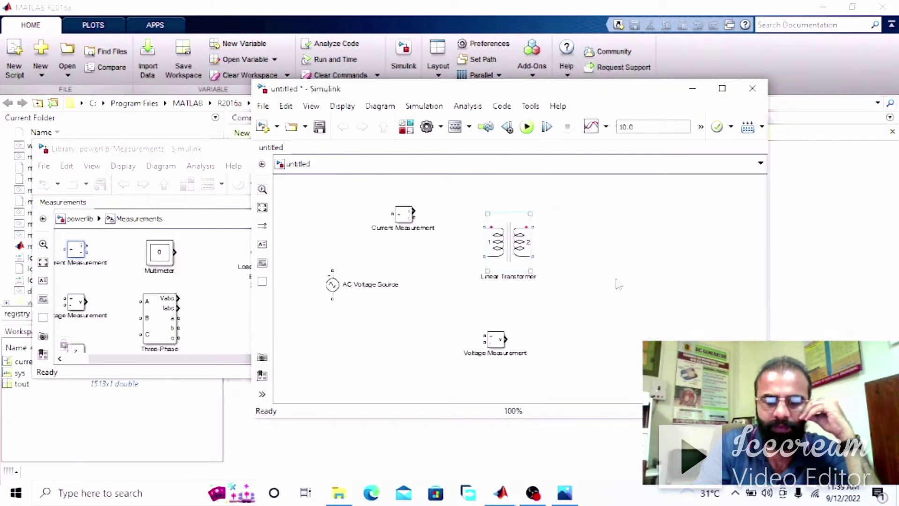
{"action": "left_click_drag", "start_coordinate": [340, 290], "coordinate": [338, 291]}
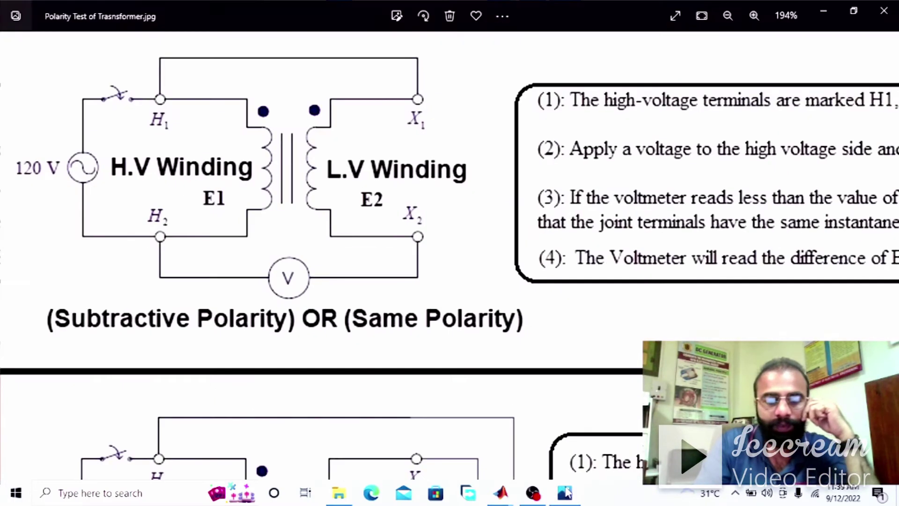
Step: Check the subtractive polarity circuit in the reference image and add a Ground block from the Elements library to the model
{"action": "left_click", "coordinate": [564, 492]}
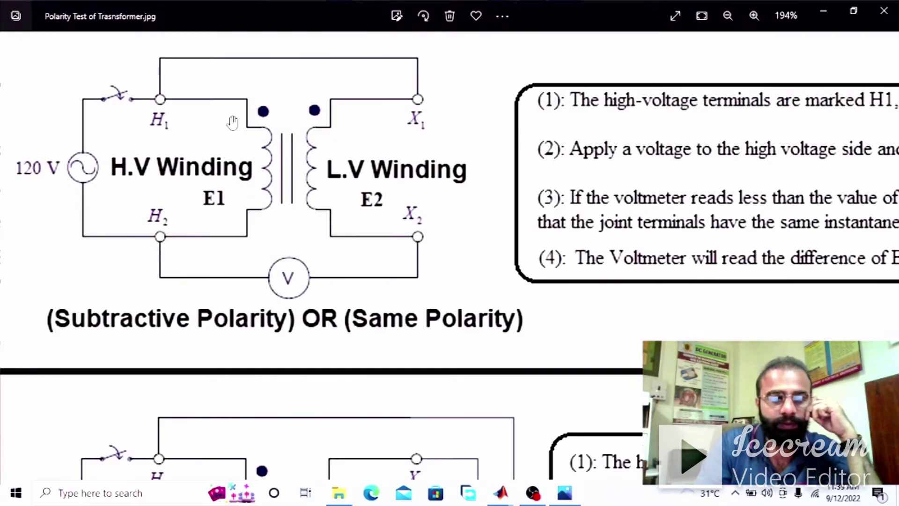
{"action": "left_click", "coordinate": [565, 493]}
{"action": "left_click", "coordinate": [161, 171]}
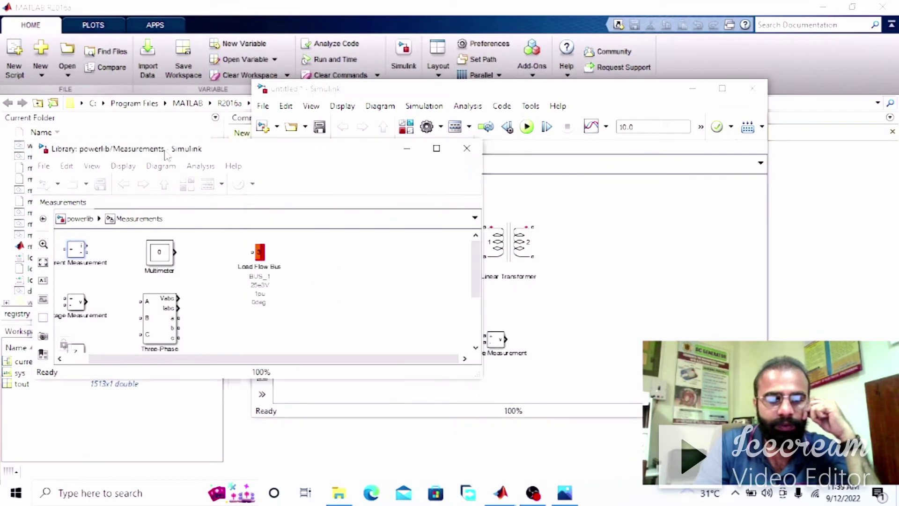
{"action": "left_click", "coordinate": [165, 183]}
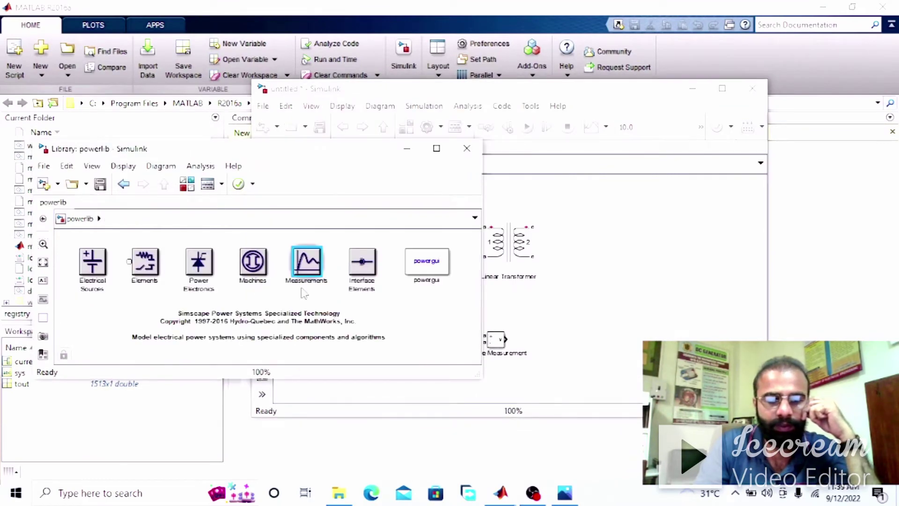
{"action": "double_click", "coordinate": [146, 262]}
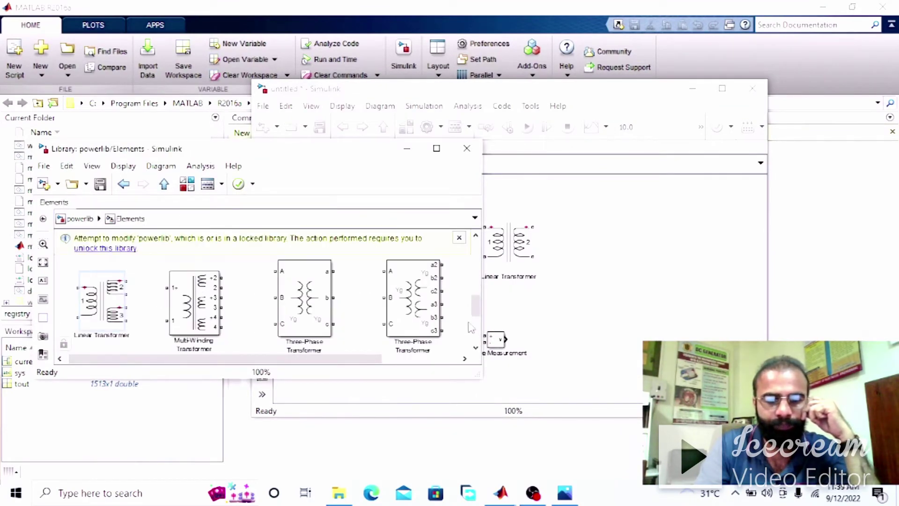
{"action": "left_click_drag", "start_coordinate": [475, 307], "coordinate": [478, 243]}
{"action": "left_click_drag", "start_coordinate": [321, 361], "coordinate": [468, 363]}
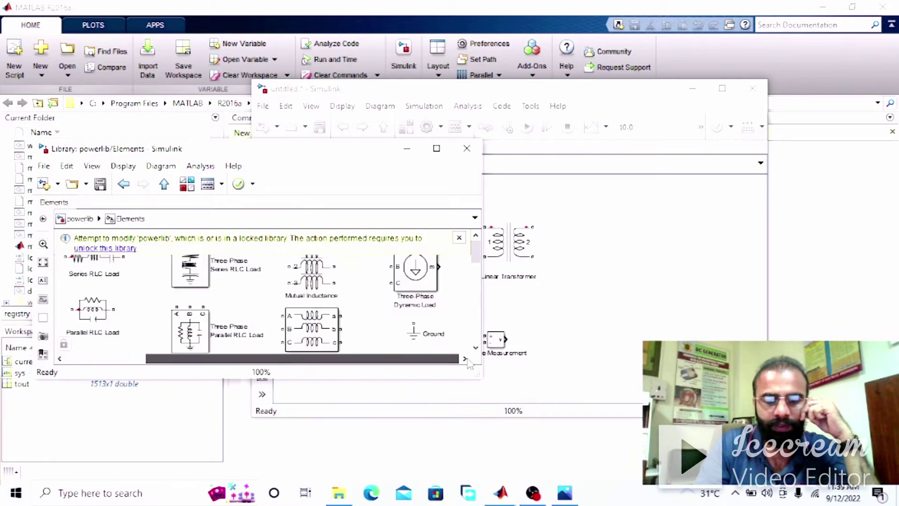
{"action": "left_click_drag", "start_coordinate": [414, 330], "coordinate": [559, 306]}
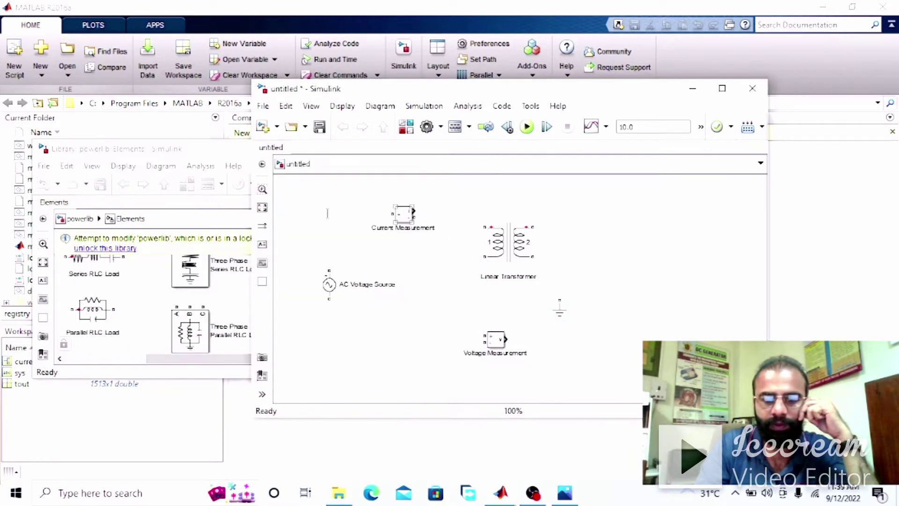
Step: Maximize the untitled model window and move the AC Voltage Source lower, clear of the Current Measurement block
{"action": "left_click", "coordinate": [216, 154]}
{"action": "left_click", "coordinate": [403, 148]}
{"action": "left_click", "coordinate": [722, 88]}
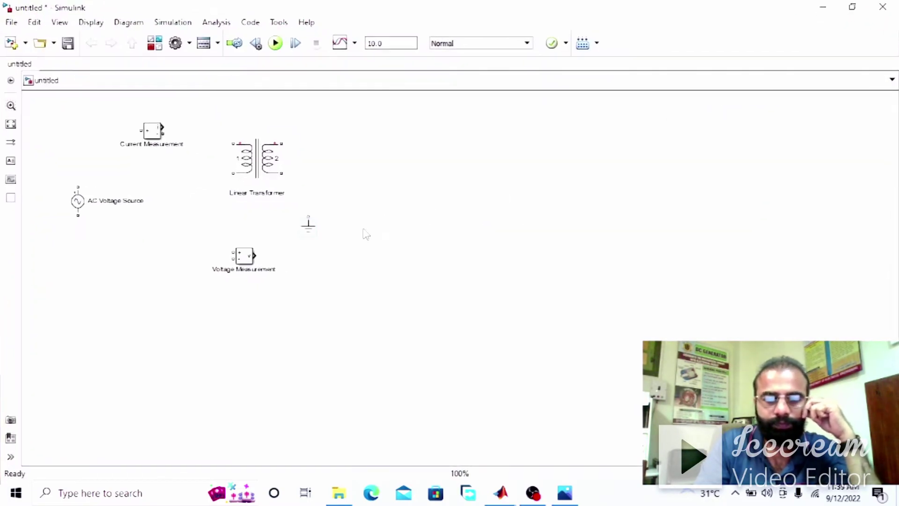
{"action": "left_click_drag", "start_coordinate": [80, 205], "coordinate": [87, 241]}
{"action": "left_click", "coordinate": [169, 220]}
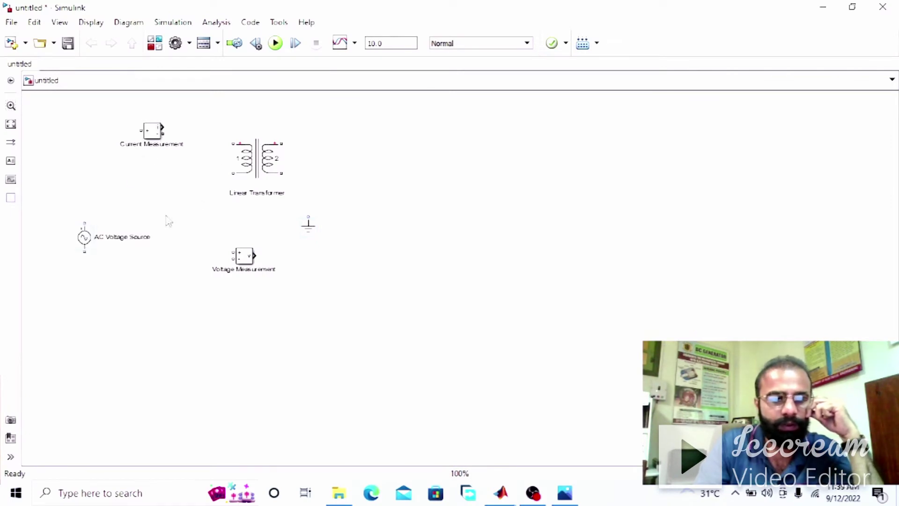
Step: Add a Display block from the Simulink Sinks library above the Linear Transformer
{"action": "left_click", "coordinate": [154, 43]}
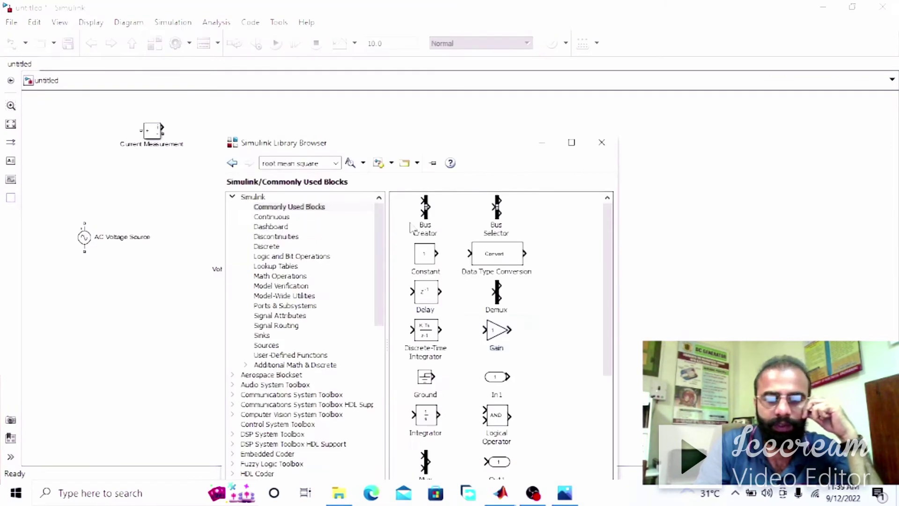
{"action": "left_click", "coordinate": [326, 335]}
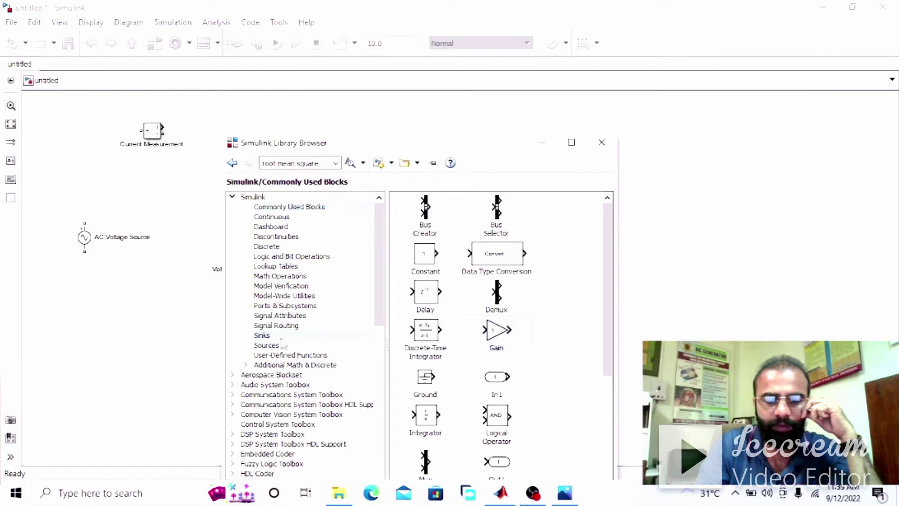
{"action": "left_click_drag", "start_coordinate": [428, 206], "coordinate": [309, 117]}
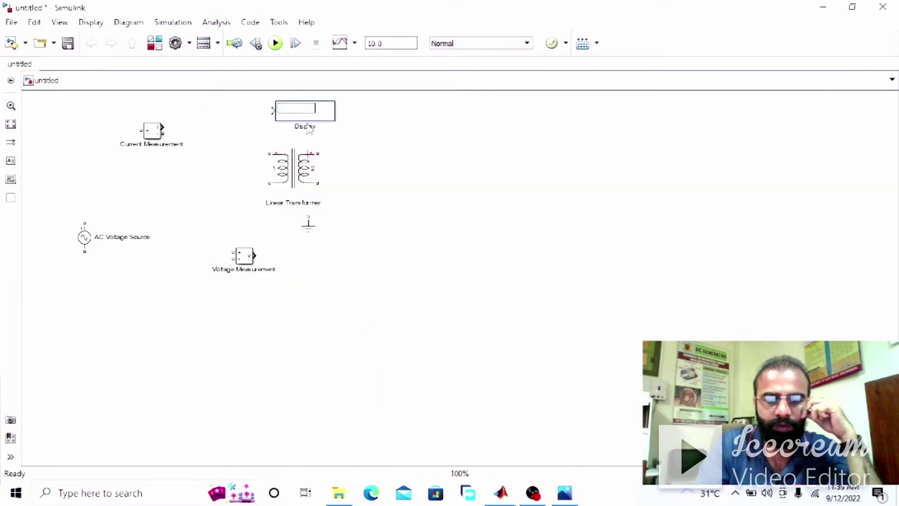
Step: Search the block library for "root mean square" and add the Simscape RMS block beside the Display
{"action": "left_click", "coordinate": [159, 45]}
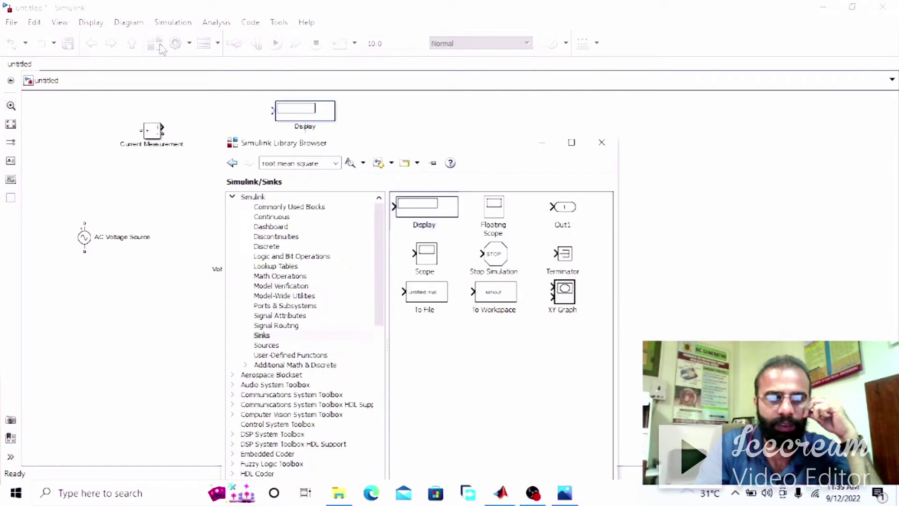
{"action": "left_click", "coordinate": [328, 164]}
{"action": "key", "text": "Return"}
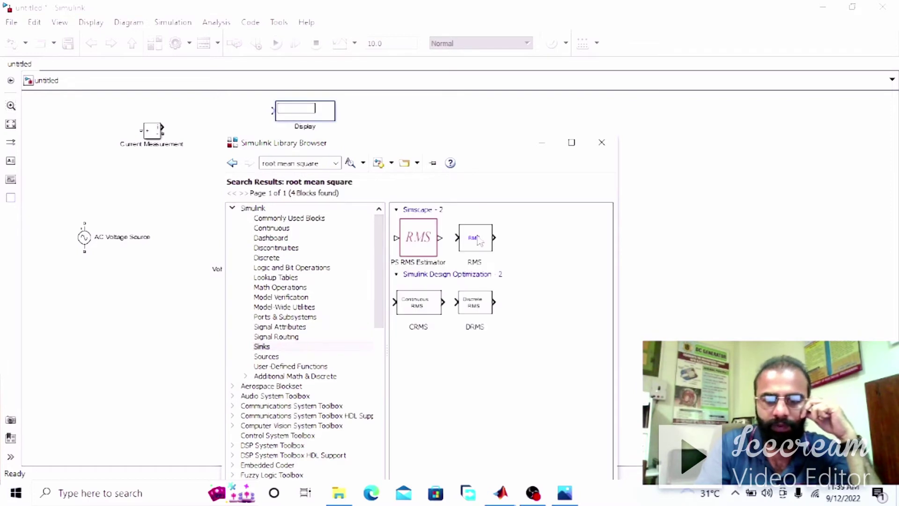
{"action": "left_click_drag", "start_coordinate": [479, 240], "coordinate": [223, 113]}
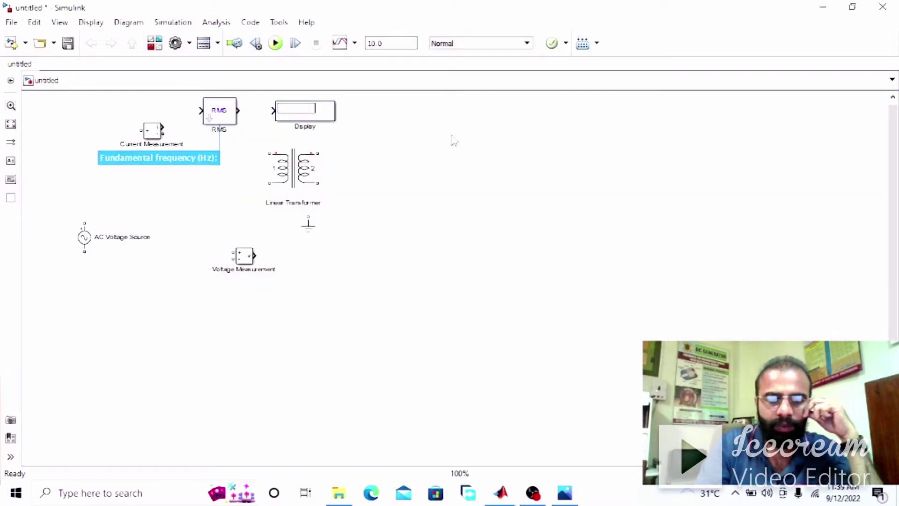
Step: Spread out the blocks, with Ground below the source, Voltage Measurement below the transformer, and Current Measurement between source and transformer
{"action": "left_click_drag", "start_coordinate": [298, 182], "coordinate": [298, 188]}
{"action": "left_click_drag", "start_coordinate": [308, 234], "coordinate": [99, 346]}
{"action": "left_click_drag", "start_coordinate": [234, 262], "coordinate": [298, 289]}
{"action": "left_click_drag", "start_coordinate": [152, 131], "coordinate": [173, 163]}
{"action": "left_click_drag", "start_coordinate": [294, 175], "coordinate": [320, 195]}
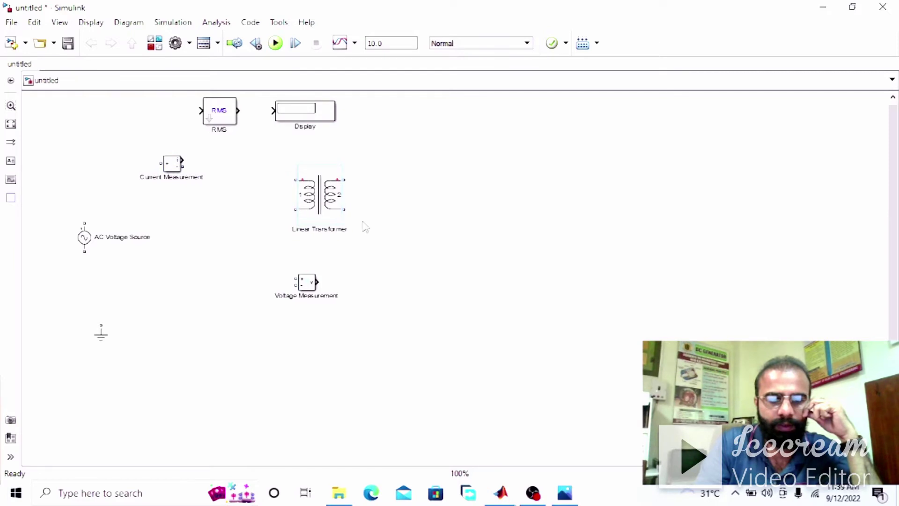
Step: Wire the AC Voltage Source through the Current Measurement to the transformer's upper primary terminal, and move the Voltage Measurement lower right
{"action": "left_click_drag", "start_coordinate": [172, 167], "coordinate": [185, 186]}
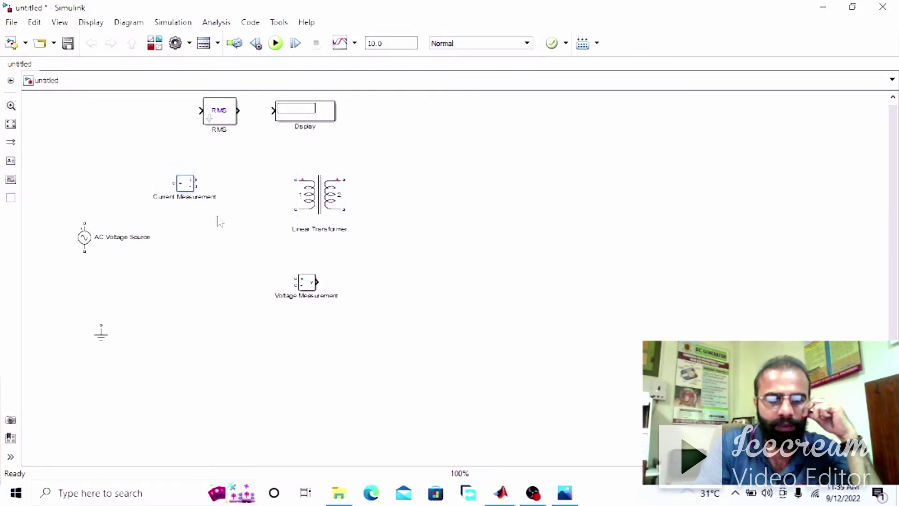
{"action": "mouse_move", "coordinate": [84, 223]}
{"action": "left_mouse_down"}
{"action": "mouse_move", "coordinate": [172, 183]}
{"action": "mouse_move", "coordinate": [295, 180]}
{"action": "mouse_move", "coordinate": [317, 207]}
{"action": "left_mouse_up"}
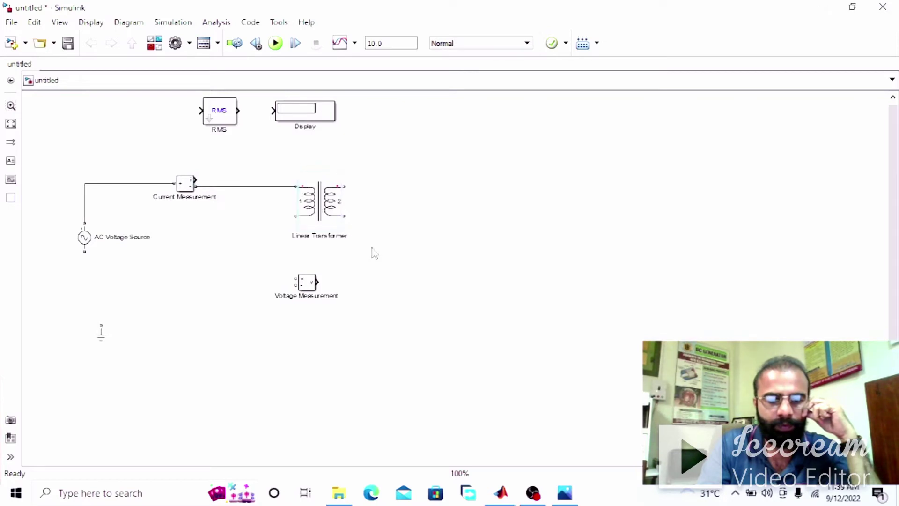
{"action": "left_click_drag", "start_coordinate": [305, 289], "coordinate": [454, 335]}
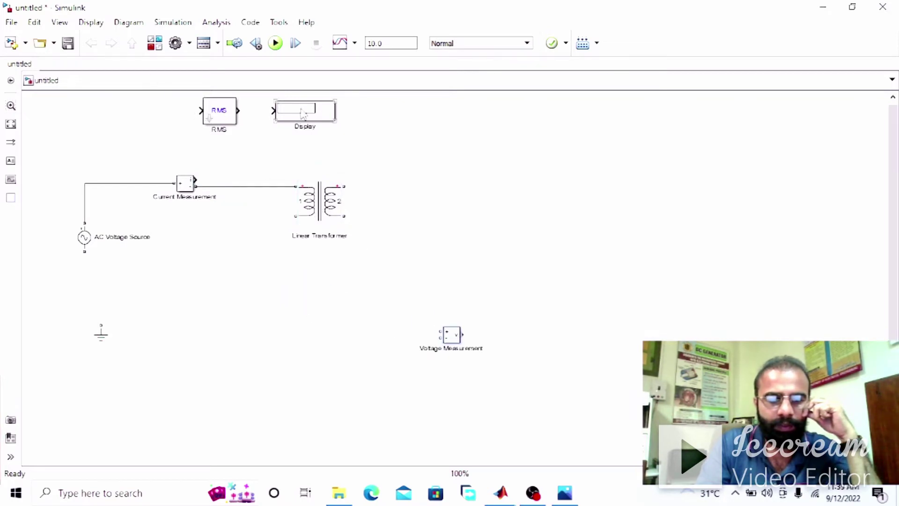
Step: Align the RMS and Display blocks above the circuit and connect the Current Measurement output through RMS to the Display
{"action": "left_click_drag", "start_coordinate": [302, 113], "coordinate": [351, 137]}
{"action": "left_click_drag", "start_coordinate": [230, 115], "coordinate": [261, 122]}
{"action": "left_click_drag", "start_coordinate": [350, 136], "coordinate": [351, 121]}
{"action": "mouse_move", "coordinate": [193, 173]}
{"action": "left_mouse_down"}
{"action": "mouse_move", "coordinate": [228, 118]}
{"action": "mouse_move", "coordinate": [312, 115]}
{"action": "left_mouse_up"}
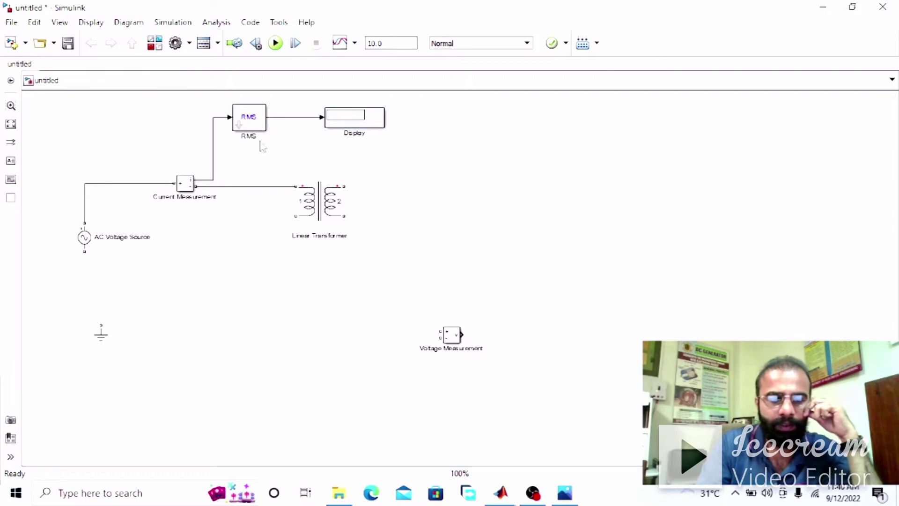
{"action": "left_click_drag", "start_coordinate": [253, 124], "coordinate": [276, 124]}
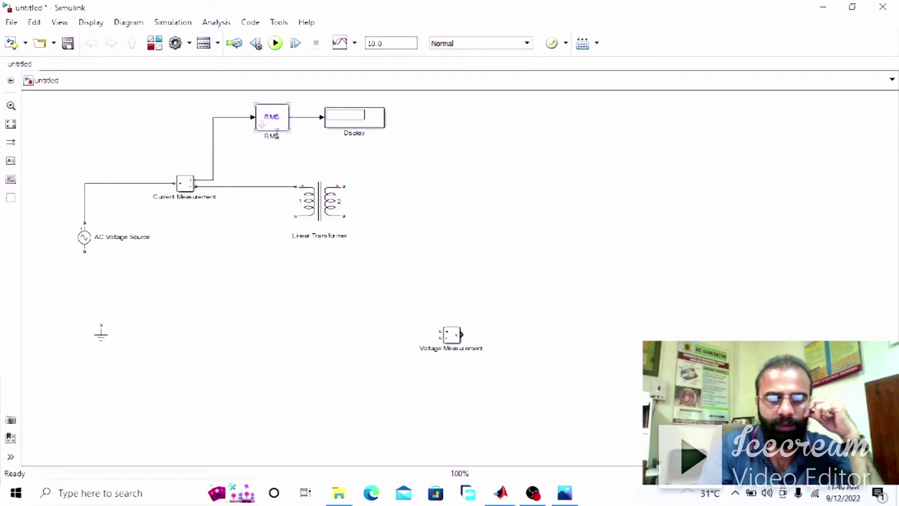
Step: Rename the Display block connected to the RMS block as "Primary Current"
{"action": "left_click", "coordinate": [368, 137]}
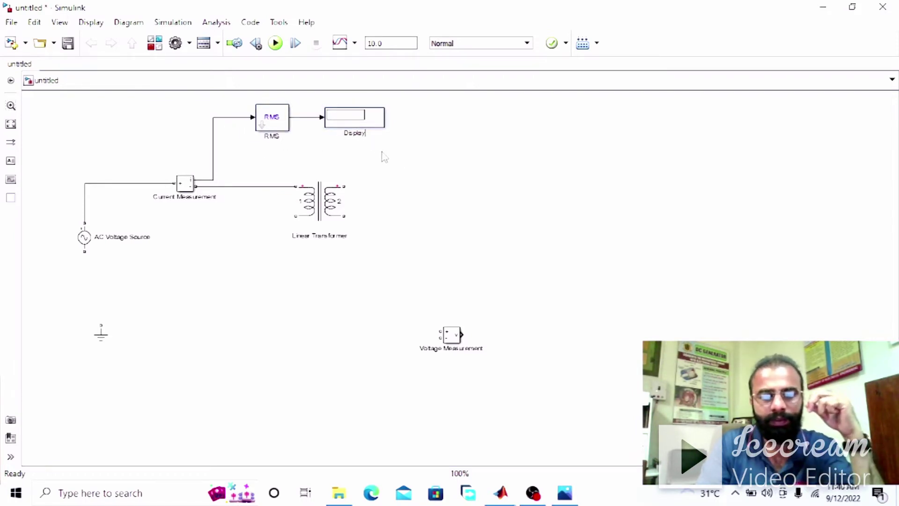
{"action": "key", "text": "BackSpace"}
{"action": "key", "text": "BackSpace"}
{"action": "key", "text": "BackSpace"}
{"action": "key", "text": "BackSpace"}
{"action": "key", "text": "BackSpace"}
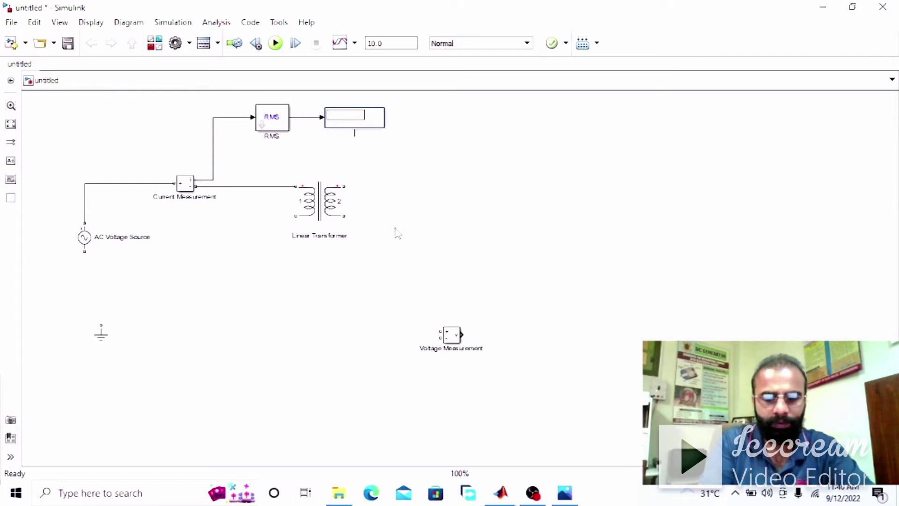
{"action": "type", "text": "Primary"}
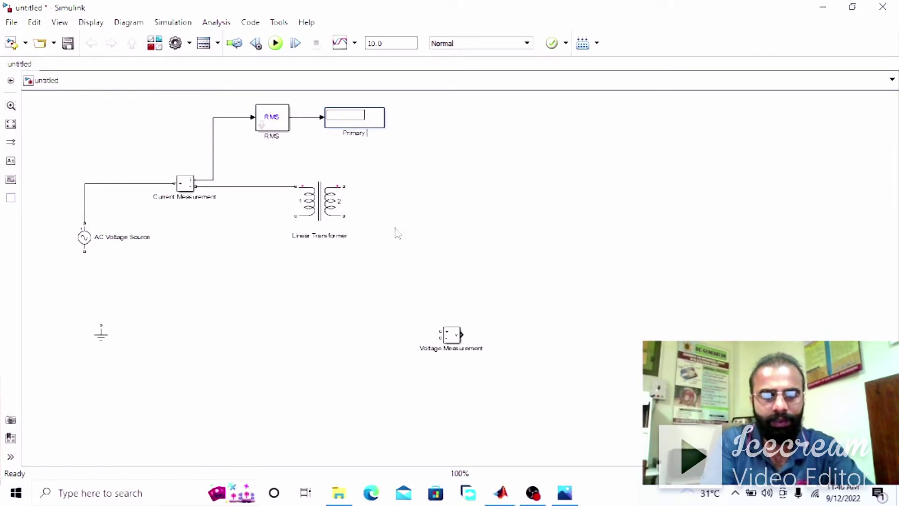
{"action": "type", "text": " Current"}
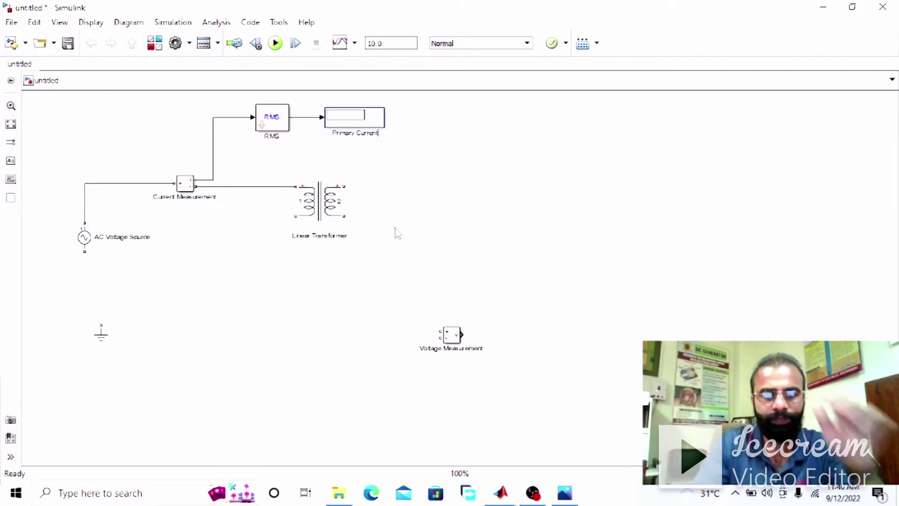
{"action": "left_click", "coordinate": [419, 276]}
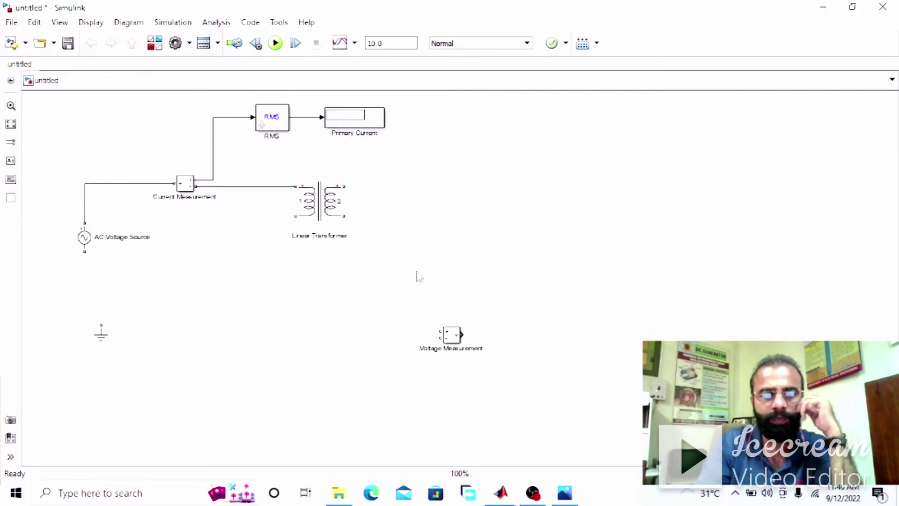
Step: Set the fundamental frequency of the RMS block to 50 Hz
{"action": "double_click", "coordinate": [283, 129]}
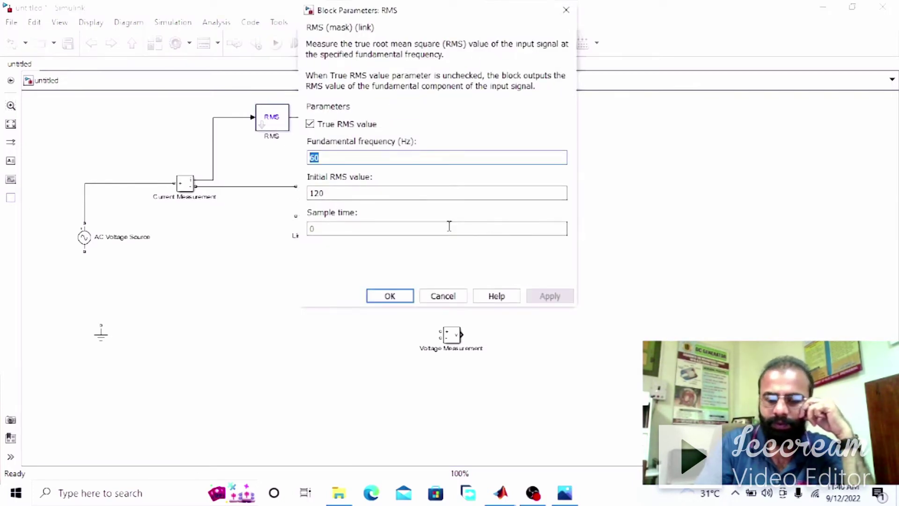
{"action": "type", "text": "50"}
{"action": "key", "text": "Return"}
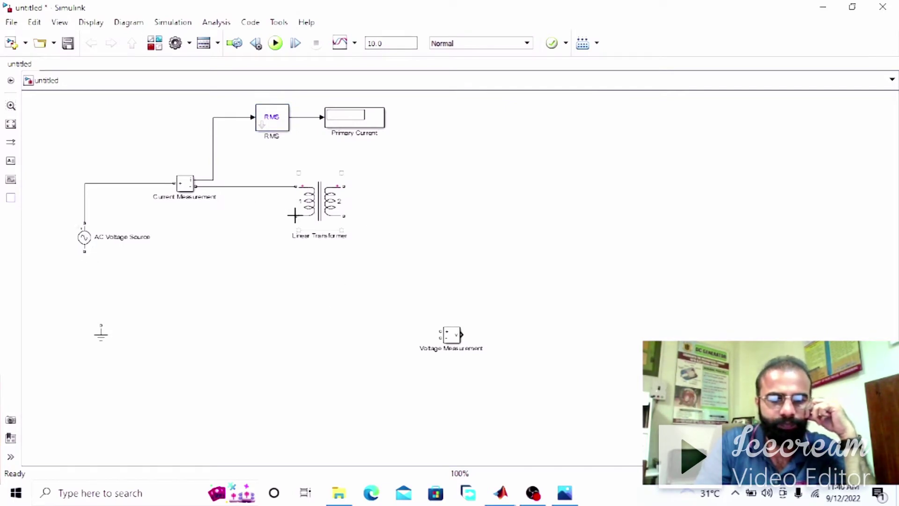
Step: Wire the transformer's lower primary terminal to the bottom of the AC Voltage Source, and connect the lowered Ground block to that return line
{"action": "left_click_drag", "start_coordinate": [294, 215], "coordinate": [218, 350]}
{"action": "left_click_drag", "start_coordinate": [99, 339], "coordinate": [109, 403]}
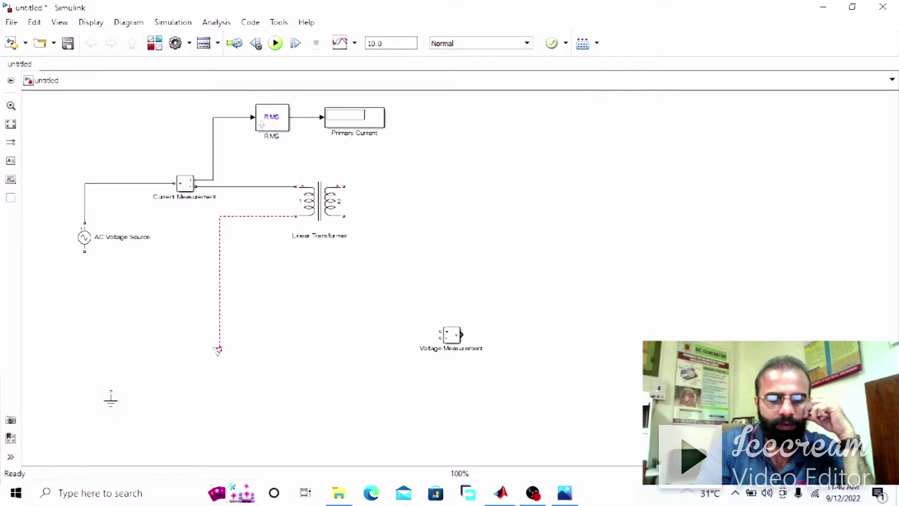
{"action": "left_click_drag", "start_coordinate": [218, 349], "coordinate": [81, 249]}
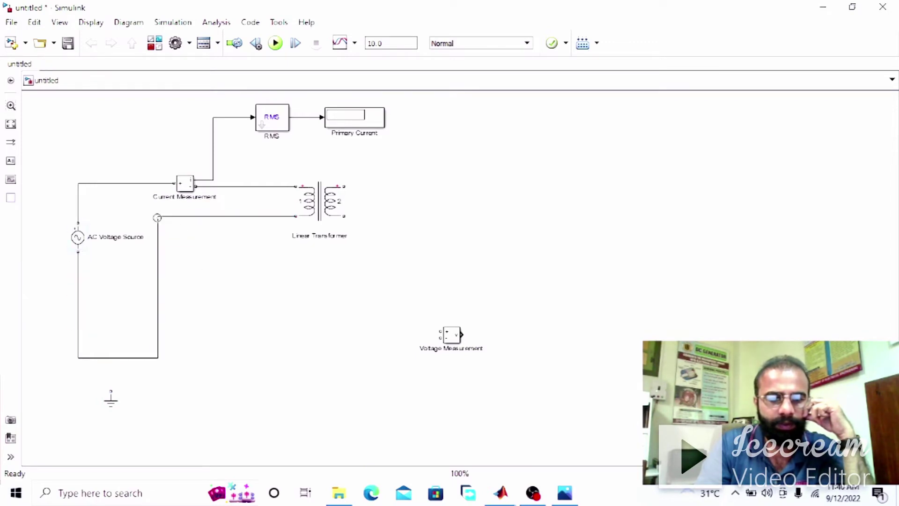
{"action": "left_click_drag", "start_coordinate": [157, 218], "coordinate": [258, 354]}
{"action": "left_click_drag", "start_coordinate": [80, 243], "coordinate": [80, 280]}
{"action": "left_click", "coordinate": [139, 310]}
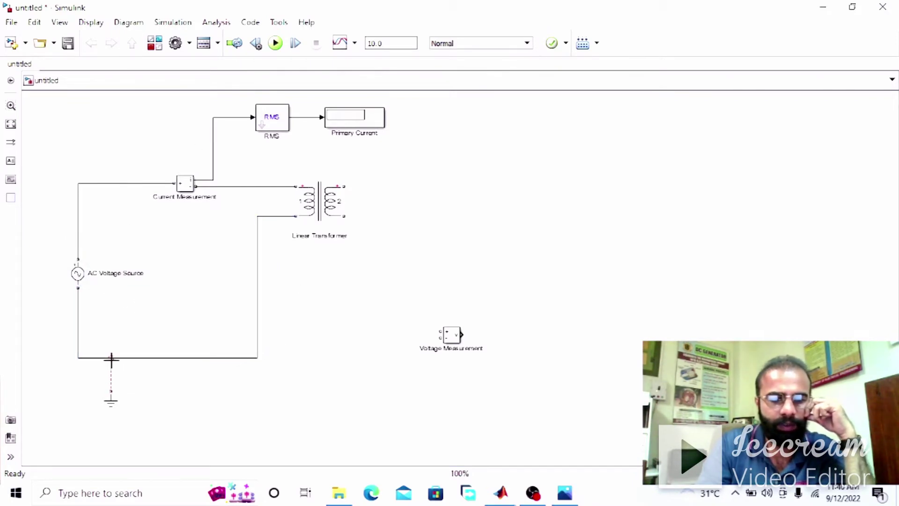
{"action": "left_click", "coordinate": [385, 185]}
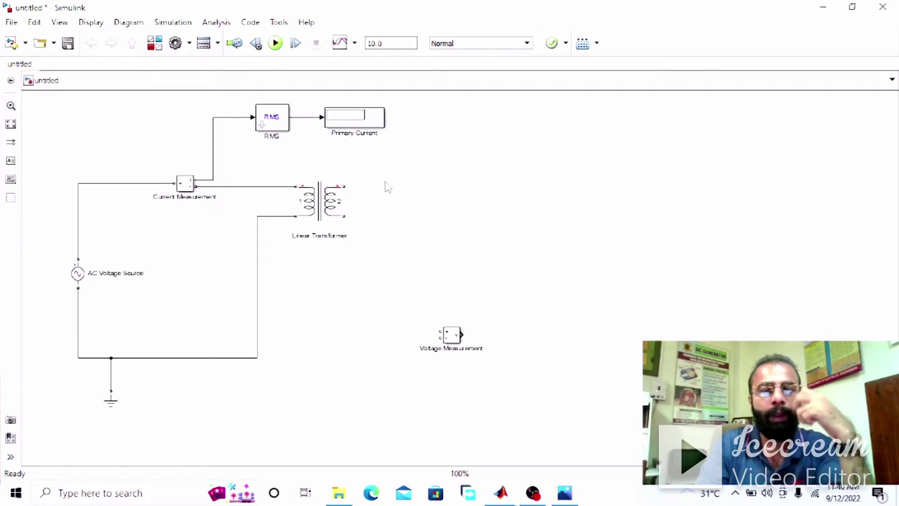
Step: Duplicate the RMS block with its Primary Current display and place the copy beside the Voltage Measurement block
{"action": "left_click_drag", "start_coordinate": [403, 98], "coordinate": [255, 150]}
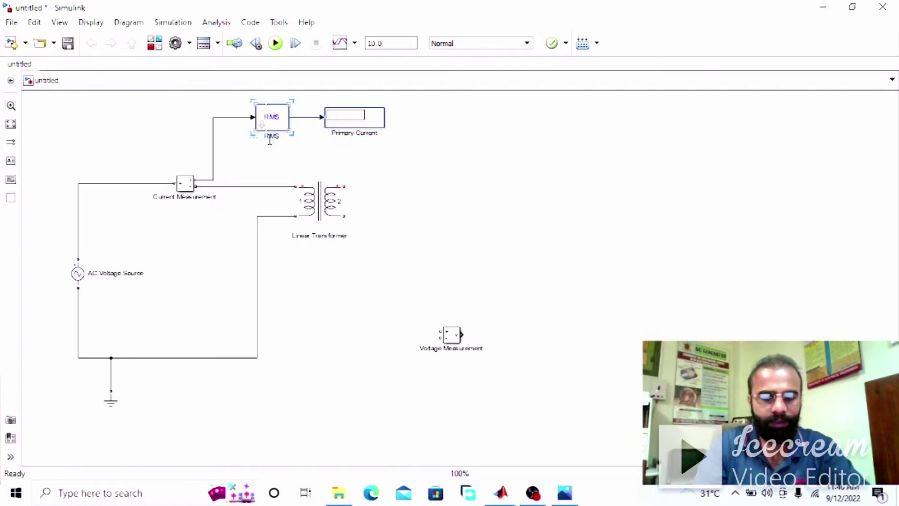
{"action": "key", "text": "ctrl+c"}
{"action": "key", "text": "ctrl+v"}
{"action": "left_click_drag", "start_coordinate": [359, 134], "coordinate": [705, 339]}
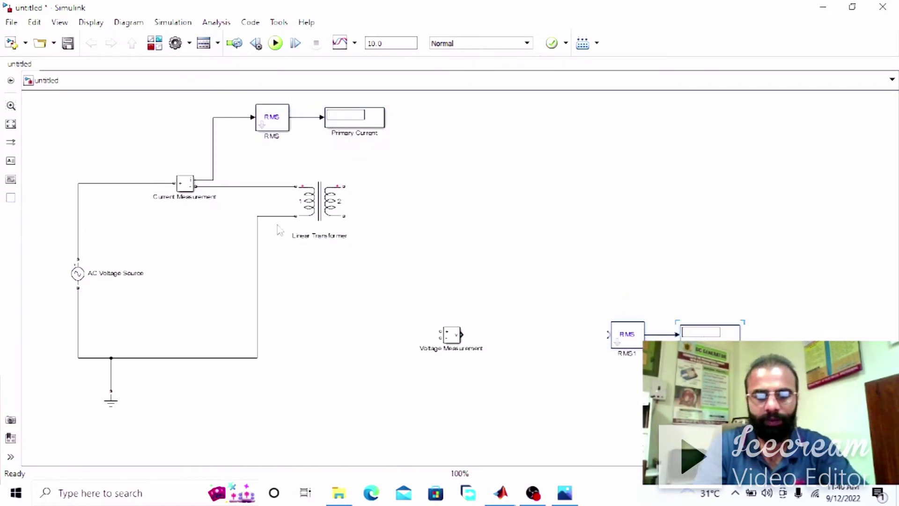
Step: Consult the polarity test diagram image, and join the transformer's upper secondary terminal to its upper primary line with a compact loop above the transformer
{"action": "mouse_move", "coordinate": [572, 502]}
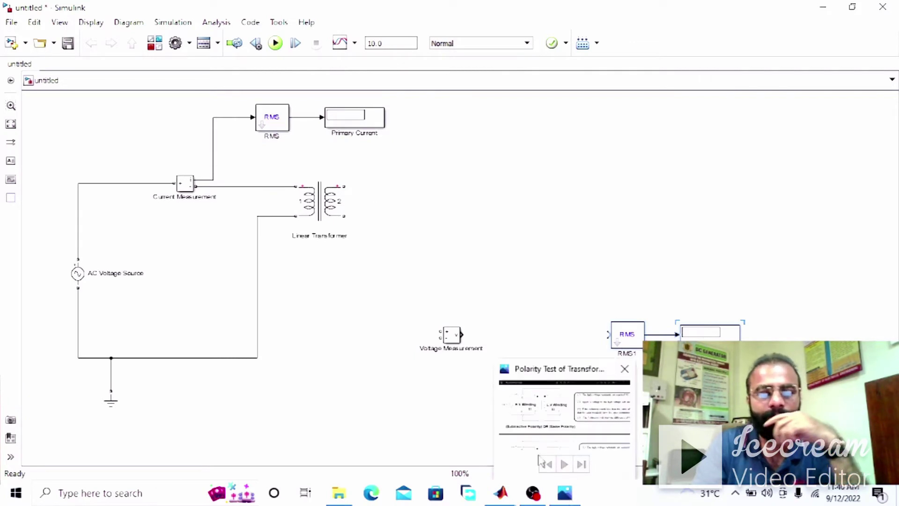
{"action": "left_click", "coordinate": [574, 500]}
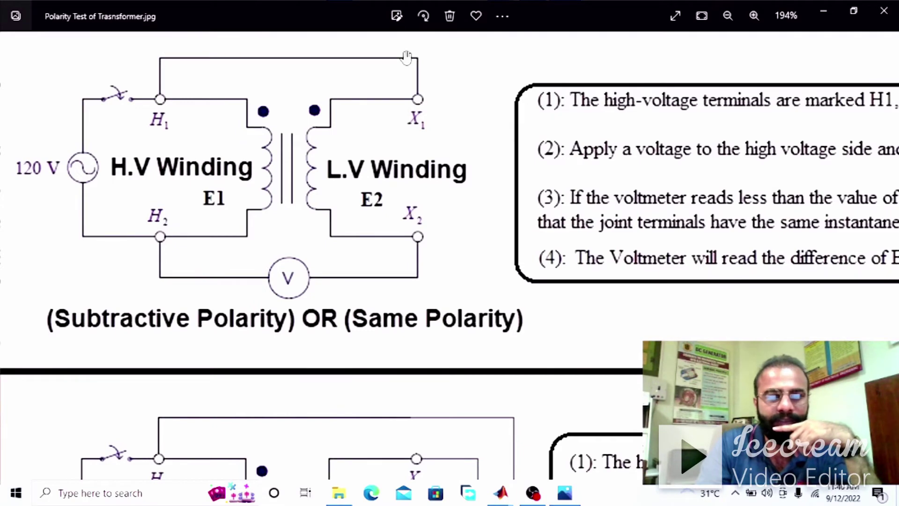
{"action": "left_click", "coordinate": [564, 493]}
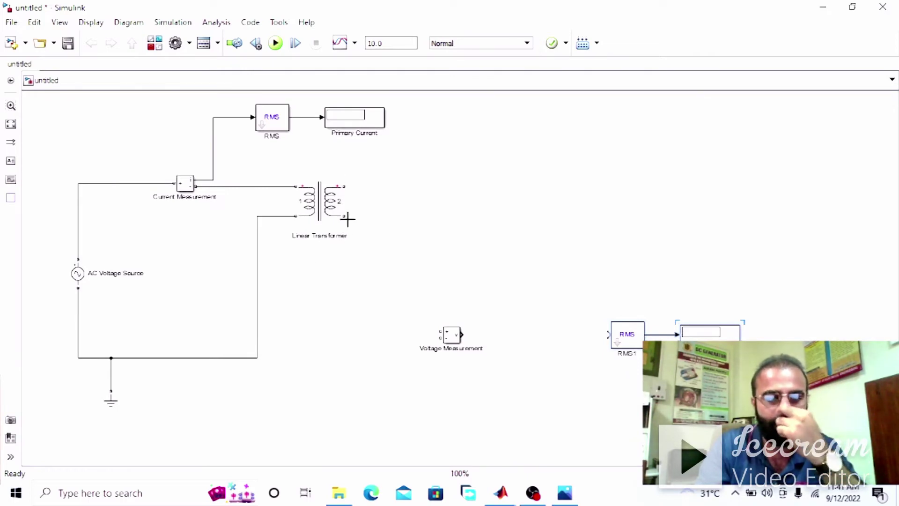
{"action": "left_click", "coordinate": [392, 205]}
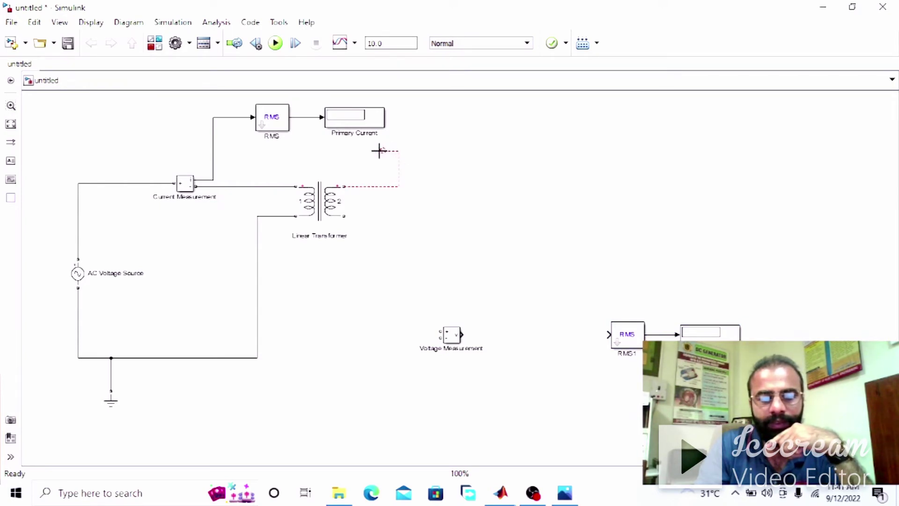
{"action": "left_click_drag", "start_coordinate": [314, 150], "coordinate": [255, 185]}
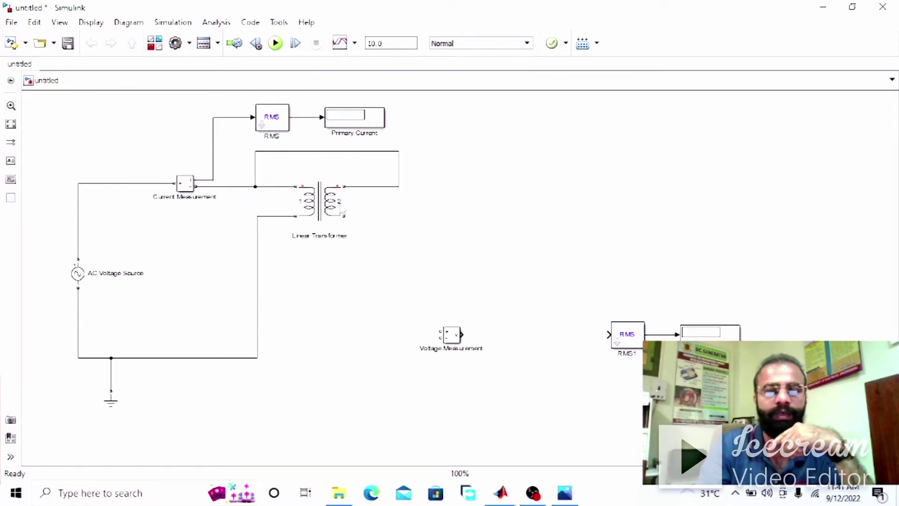
{"action": "left_click_drag", "start_coordinate": [401, 175], "coordinate": [373, 179]}
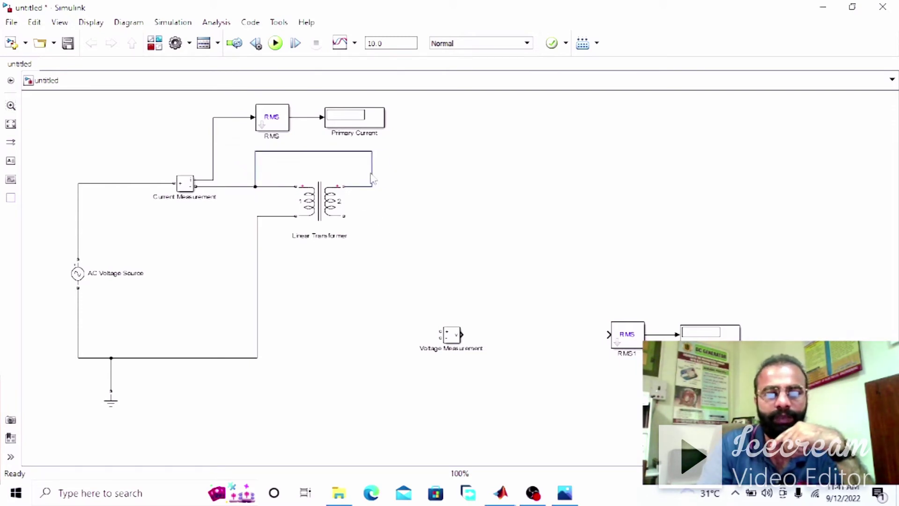
{"action": "left_click_drag", "start_coordinate": [254, 177], "coordinate": [269, 177]}
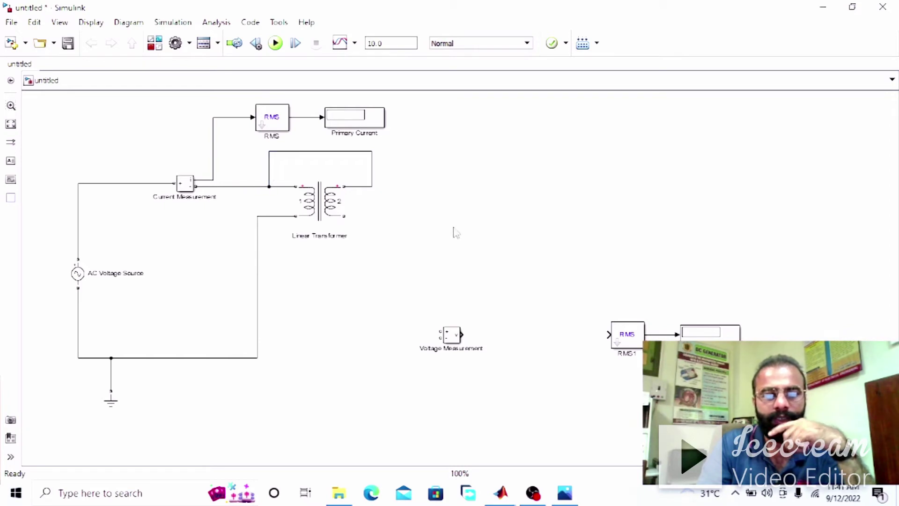
Step: Move the Voltage Measurement below the transformer and wire it across the AC source, and connect the copied RMS block and display to its output
{"action": "left_click_drag", "start_coordinate": [452, 334], "coordinate": [130, 184]}
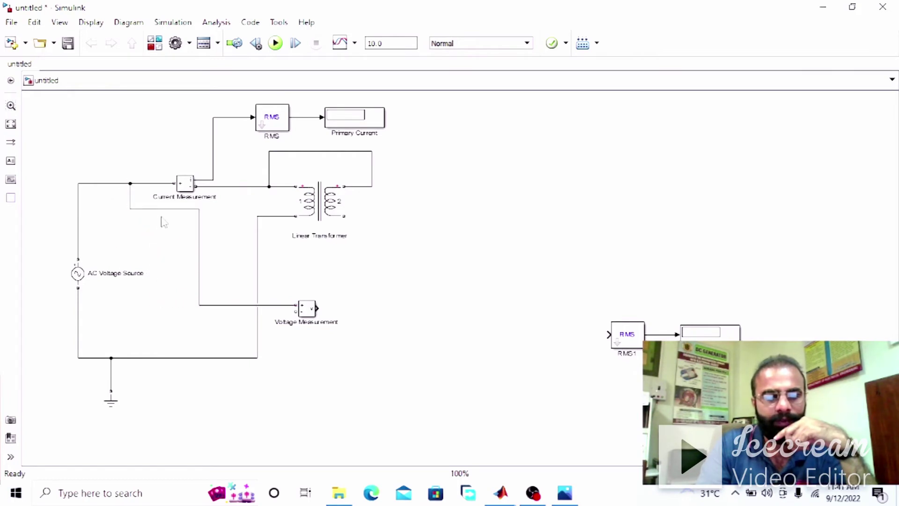
{"action": "left_click_drag", "start_coordinate": [202, 258], "coordinate": [149, 264]}
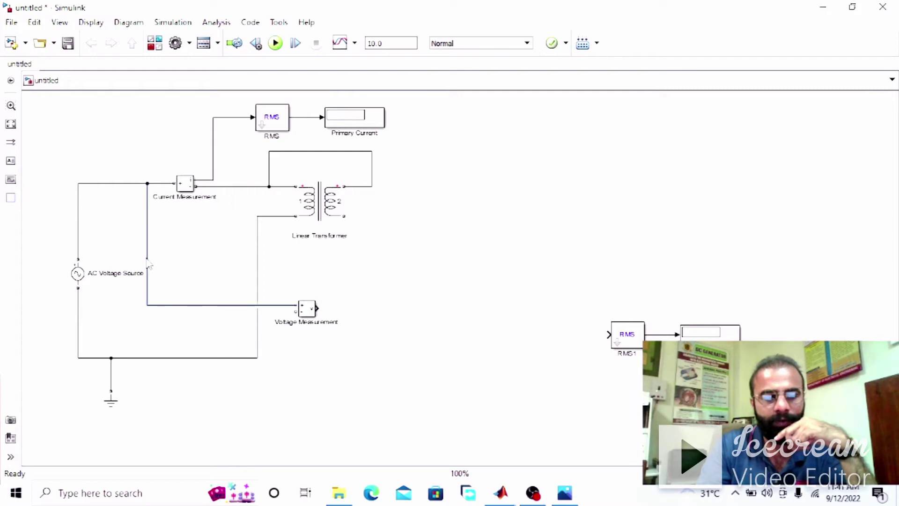
{"action": "mouse_move", "coordinate": [296, 311]}
{"action": "left_mouse_down"}
{"action": "mouse_move", "coordinate": [251, 315]}
{"action": "mouse_move", "coordinate": [111, 357]}
{"action": "left_mouse_up"}
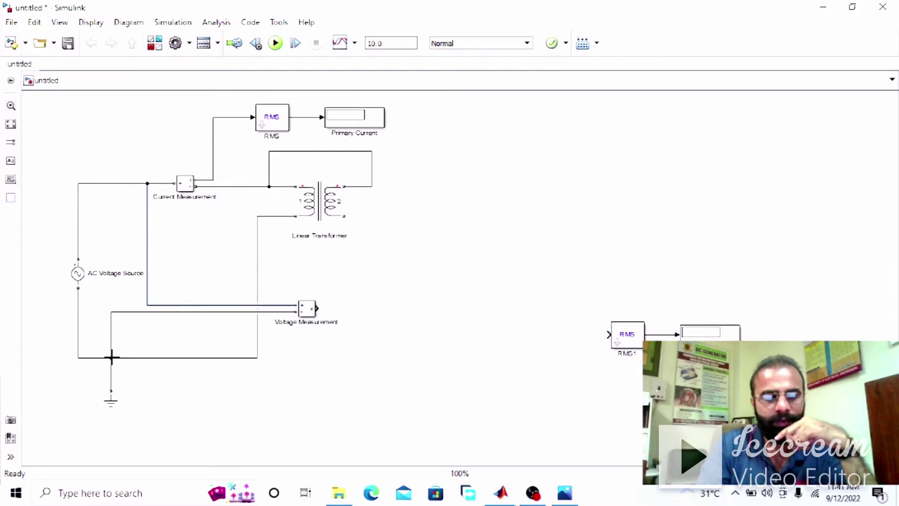
{"action": "left_click_drag", "start_coordinate": [624, 344], "coordinate": [375, 318]}
{"action": "left_click_drag", "start_coordinate": [710, 332], "coordinate": [467, 309]}
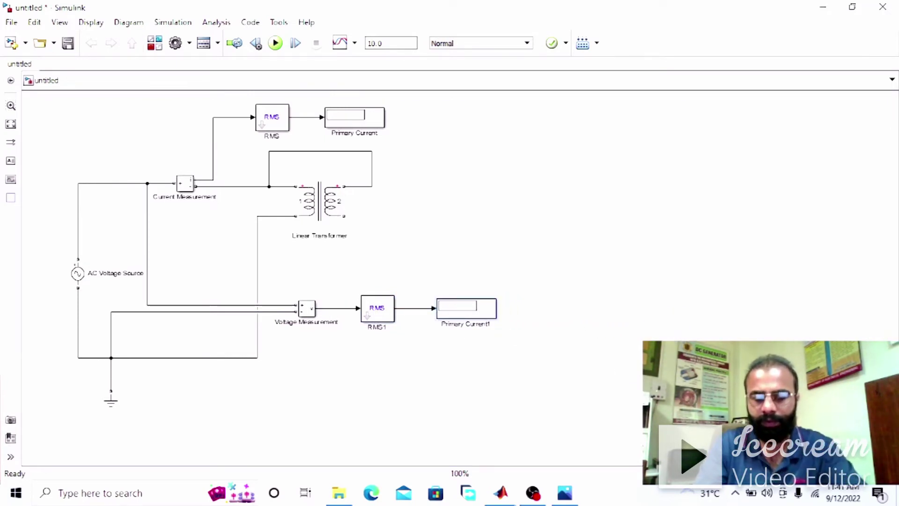
Step: Rename the display fed by RMS1 as "Primary Voltage" and check the parameters of the RMS1 block
{"action": "key", "text": "BackSpace"}
{"action": "key", "text": "BackSpace"}
{"action": "key", "text": "BackSpace"}
{"action": "key", "text": "BackSpace"}
{"action": "key", "text": "BackSpace"}
{"action": "key", "text": "BackSpace"}
{"action": "key", "text": "BackSpace"}
{"action": "key", "text": "BackSpace"}
{"action": "key", "text": "BackSpace"}
{"action": "key", "text": "BackSpace"}
{"action": "key", "text": "BackSpace"}
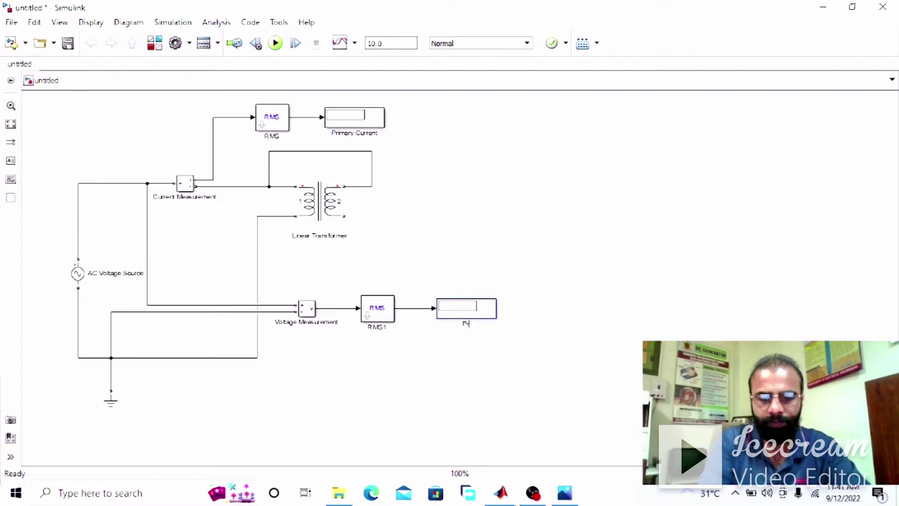
{"action": "type", "text": "Primar"}
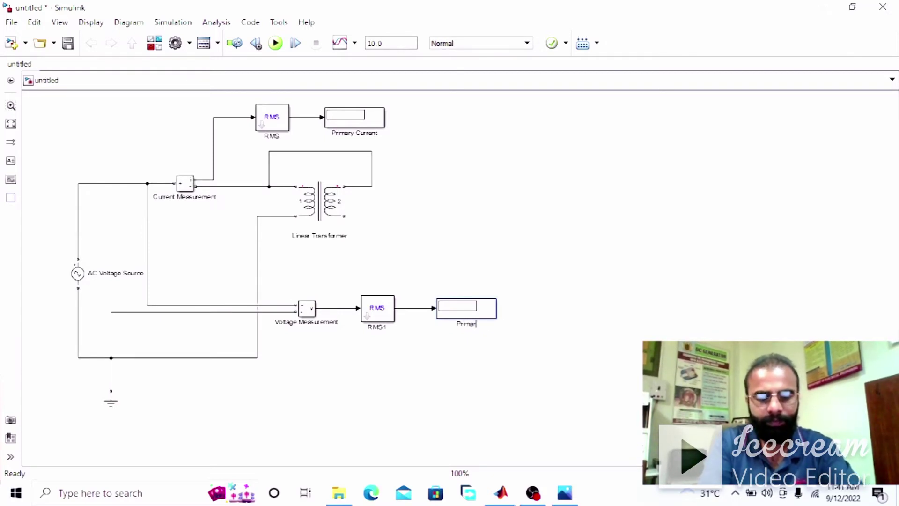
{"action": "type", "text": "y Voltage"}
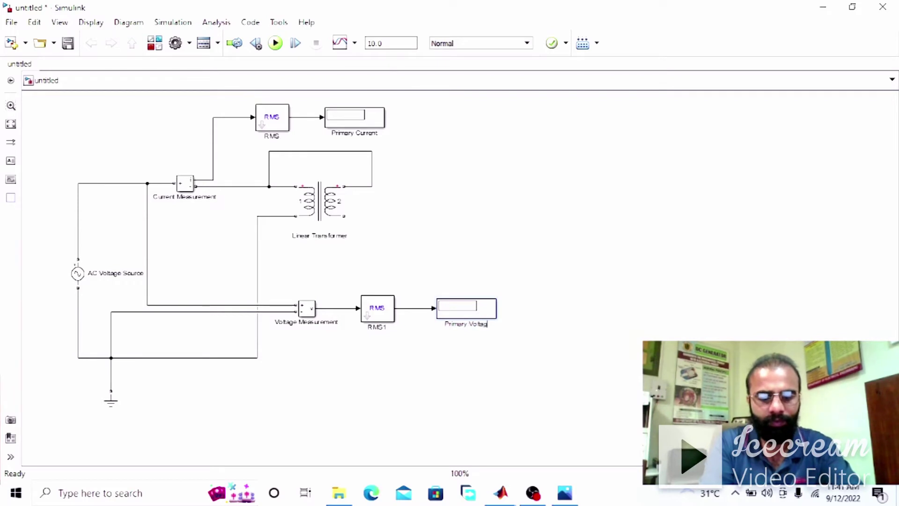
{"action": "left_click", "coordinate": [523, 344]}
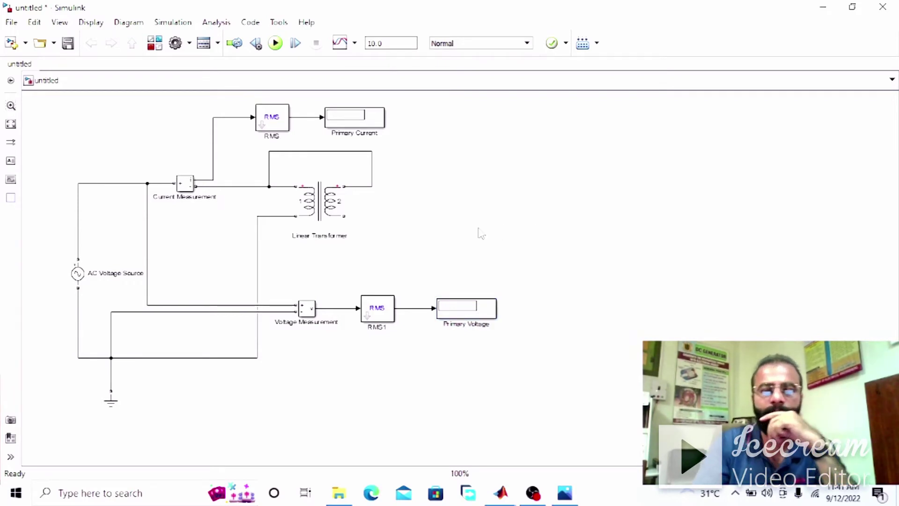
{"action": "double_click", "coordinate": [384, 309]}
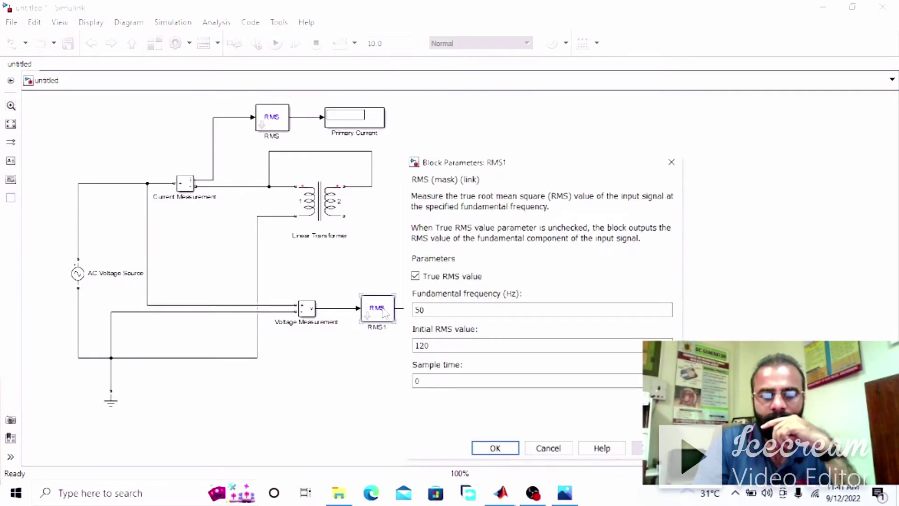
{"action": "left_click", "coordinate": [496, 448]}
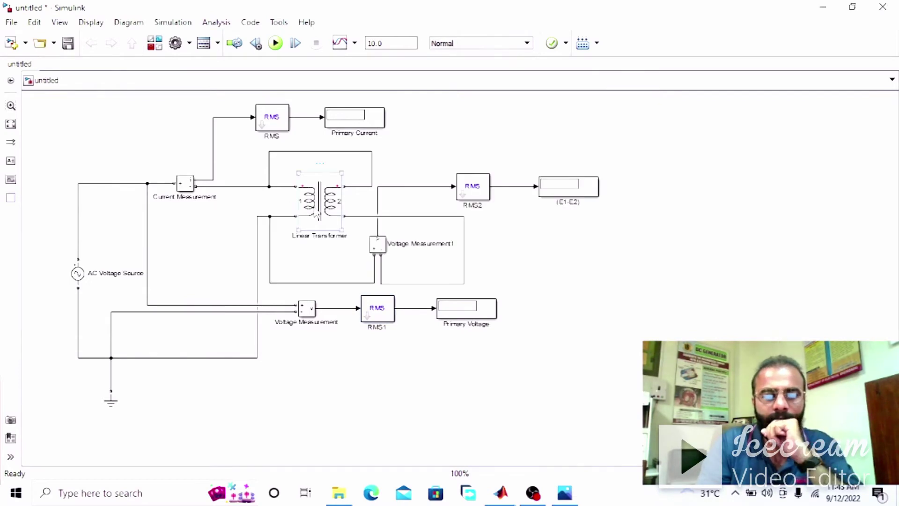
Step: Set the Linear Transformer's nominal power and frequency to [ 5e3 50 ]
{"action": "double_click", "coordinate": [320, 202]}
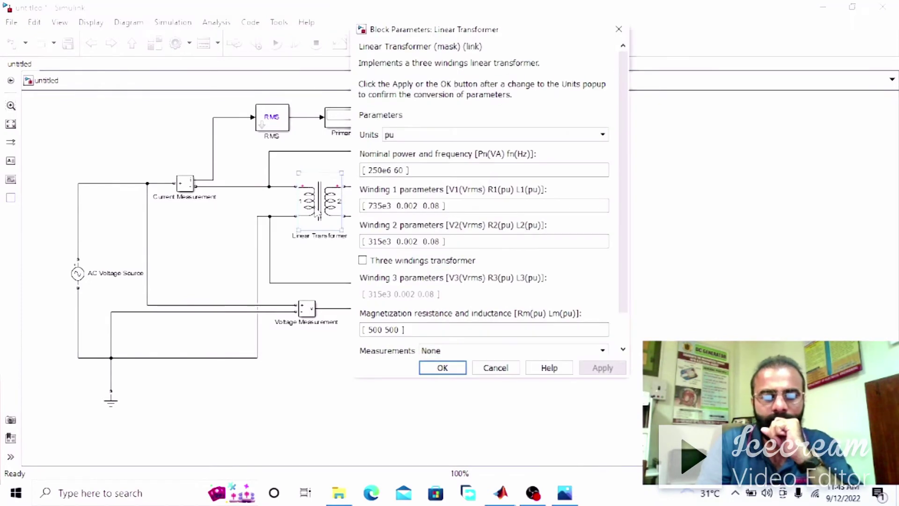
{"action": "triple_click", "coordinate": [387, 171]}
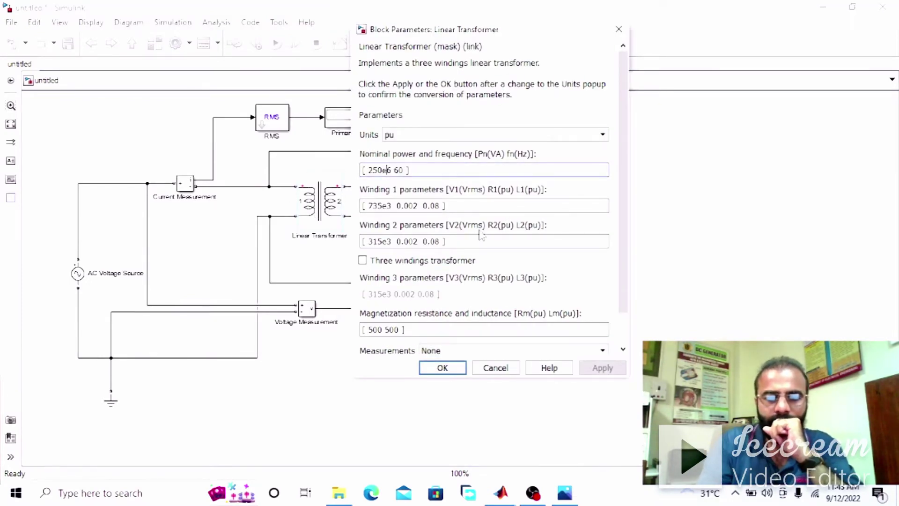
{"action": "key", "text": "BackSpace"}
{"action": "key", "text": "BackSpace"}
{"action": "key", "text": "BackSpace"}
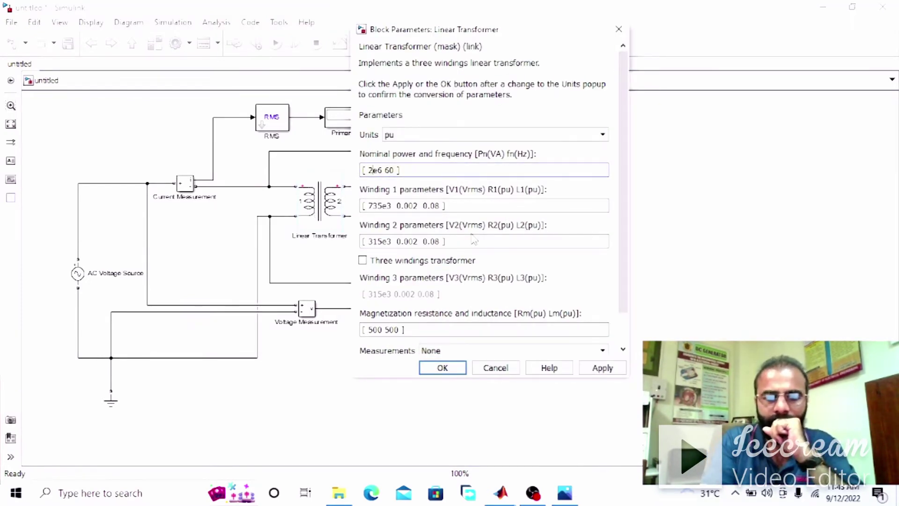
{"action": "type", "text": "5e3"}
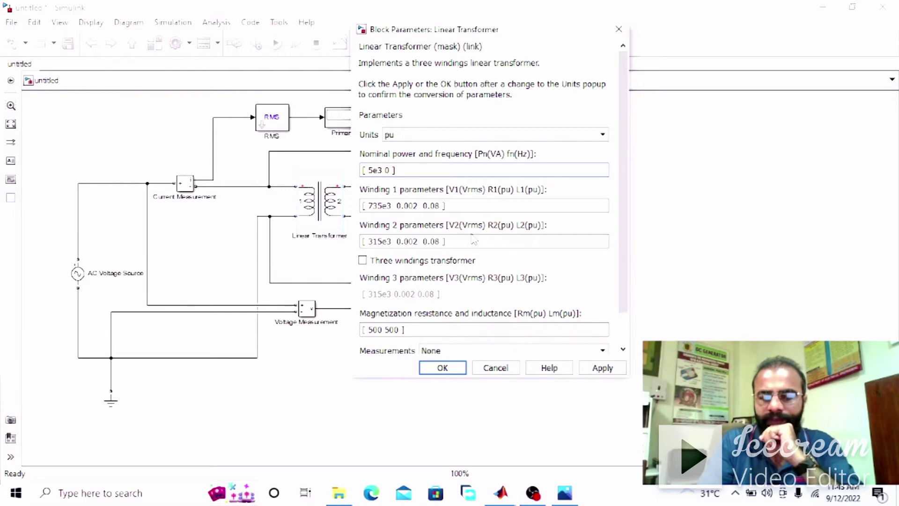
{"action": "type", "text": "5"}
Step: Set the Linear Transformer's winding 1 voltage to 440 Vrms, so the winding 1 parameters read [ 440 0.002 0.08 ]
{"action": "left_click_drag", "start_coordinate": [363, 205], "coordinate": [377, 206]}
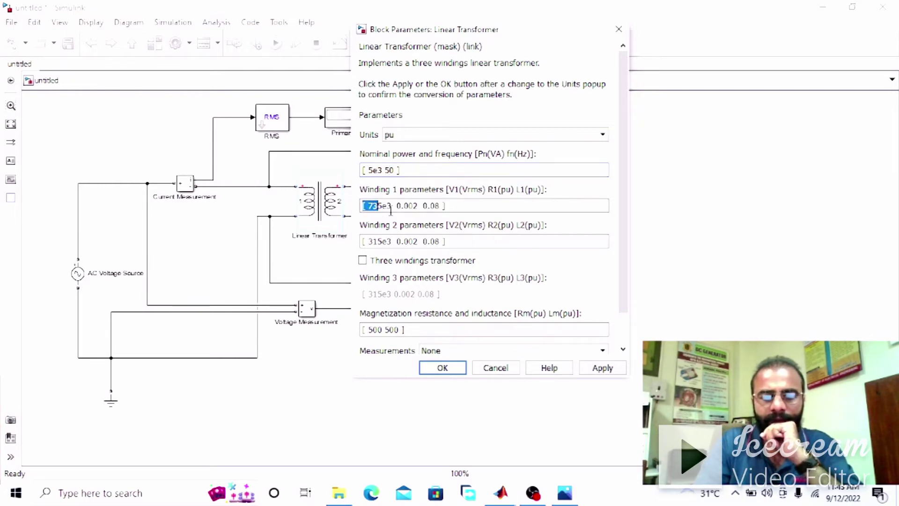
{"action": "left_click", "coordinate": [389, 208]}
{"action": "key", "text": "BackSpace"}
{"action": "key", "text": "BackSpace"}
{"action": "key", "text": "BackSpace"}
{"action": "key", "text": "BackSpace"}
{"action": "key", "text": "BackSpace"}
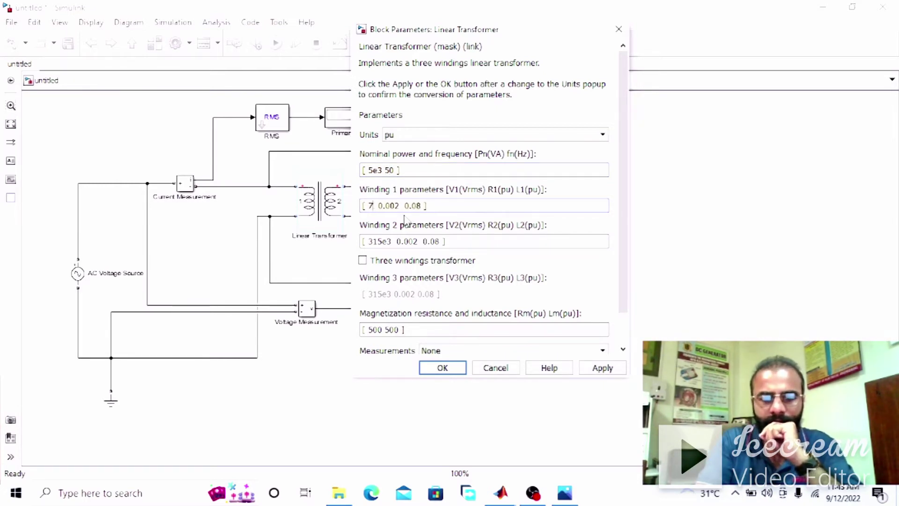
{"action": "type", "text": "440"}
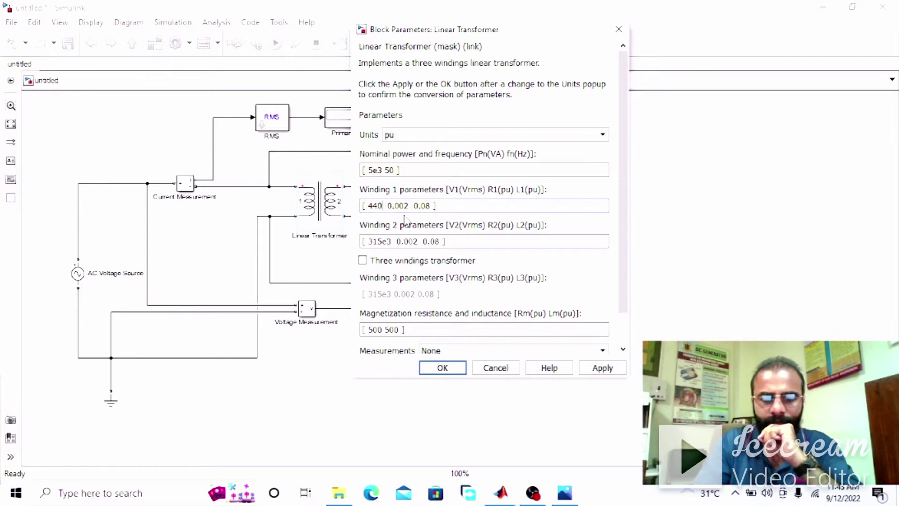
Step: Set the winding 2 voltage of the Linear Transformer to 220 Vrms
{"action": "triple_click", "coordinate": [380, 244]}
{"action": "left_click", "coordinate": [396, 239]}
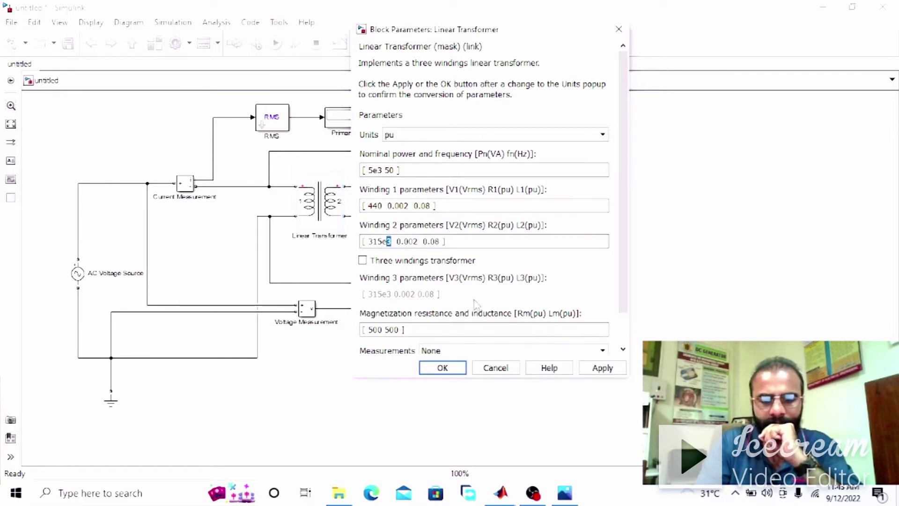
{"action": "key", "text": "BackSpace"}
{"action": "key", "text": "BackSpace"}
{"action": "key", "text": "BackSpace"}
{"action": "key", "text": "BackSpace"}
{"action": "key", "text": "BackSpace"}
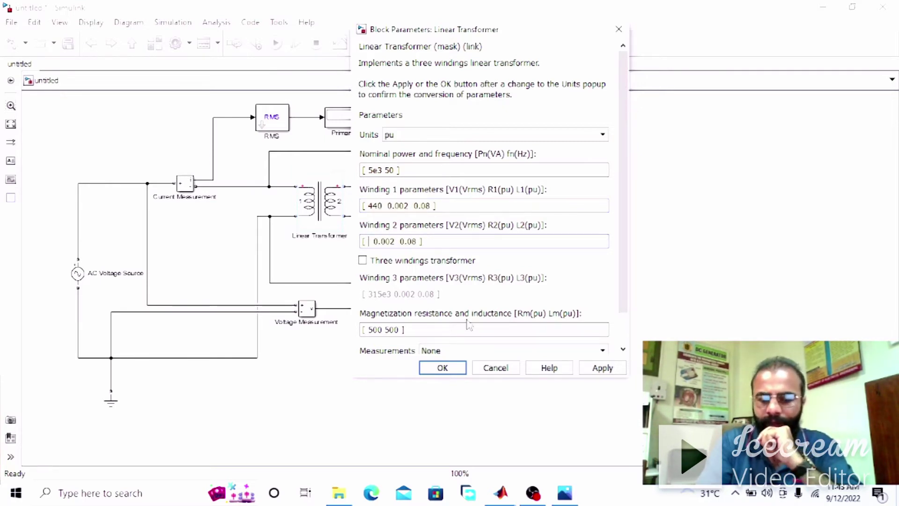
{"action": "type", "text": "220"}
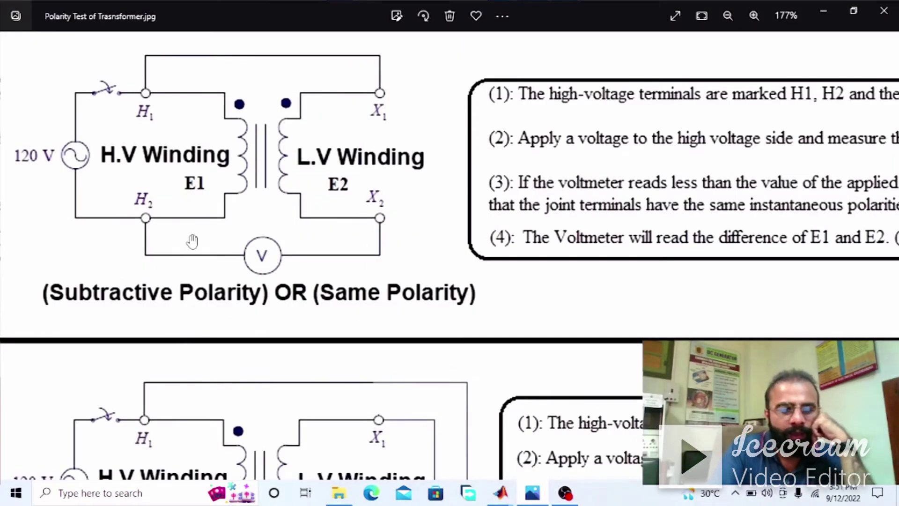
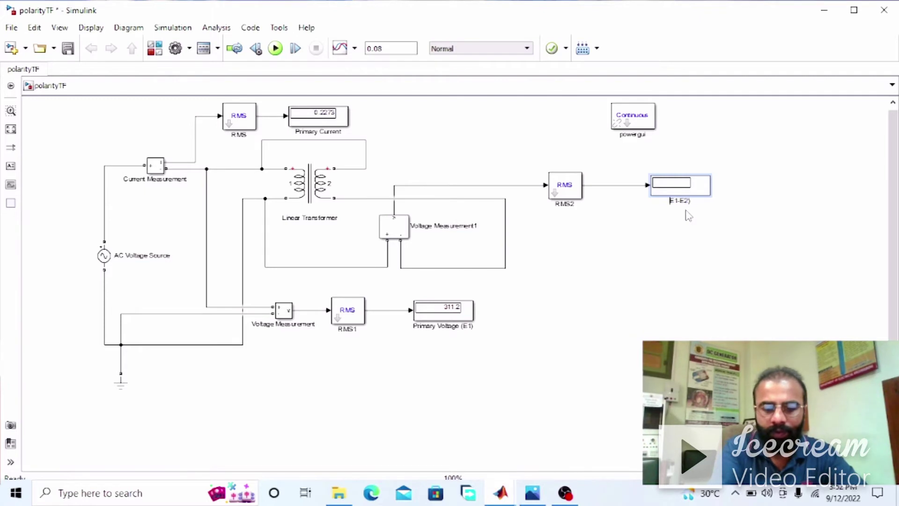
Step: Complete the name of the display fed by RMS2 as "(E1-E2)"
{"action": "type", "text": "("}
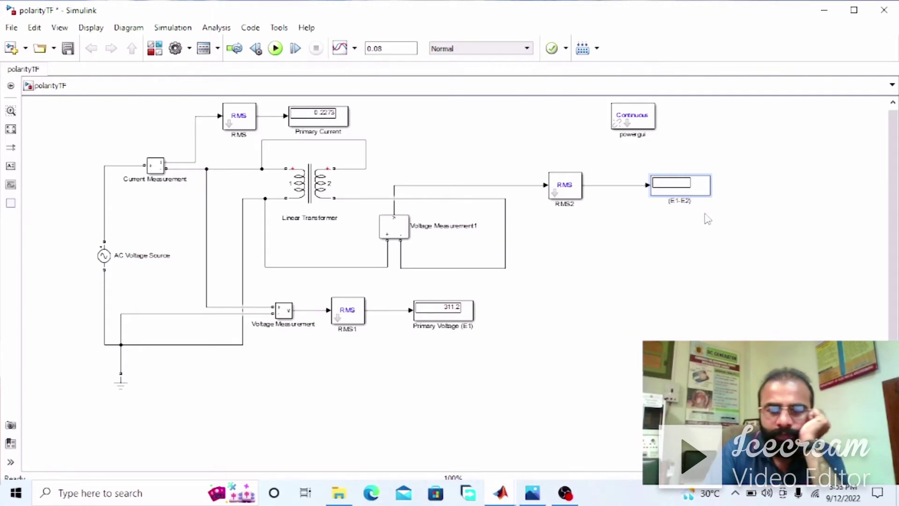
{"action": "left_click", "coordinate": [683, 234]}
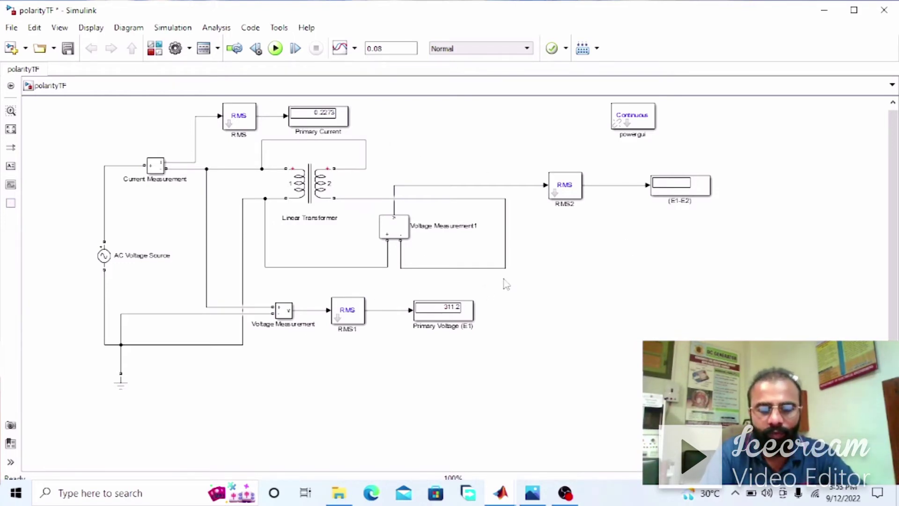
Step: Copy the Voltage Measurement, RMS1 and Primary Voltage display chain and place the copy above the RMS2 branch, moving powergui aside to make room
{"action": "left_click_drag", "start_coordinate": [503, 279], "coordinate": [287, 341]}
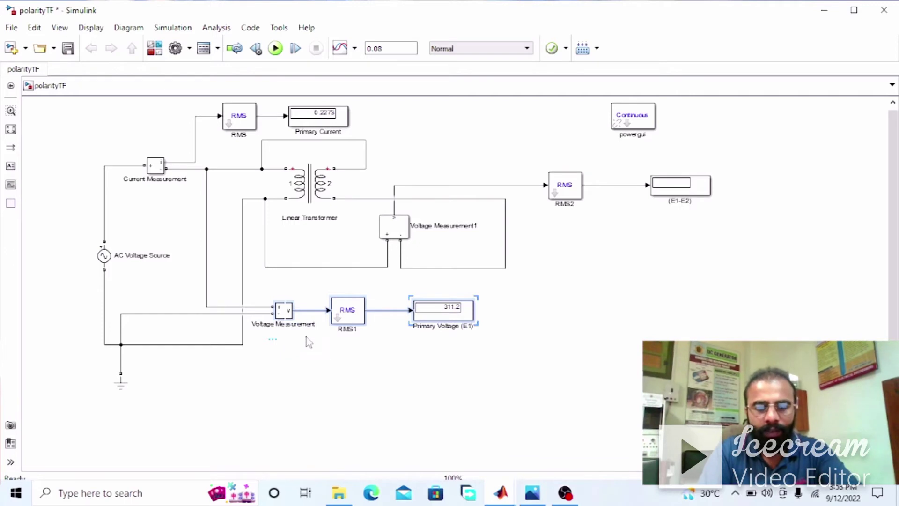
{"action": "key", "text": "ctrl+c"}
{"action": "key", "text": "ctrl+v"}
{"action": "left_click_drag", "start_coordinate": [633, 117], "coordinate": [722, 121]}
{"action": "left_click_drag", "start_coordinate": [333, 327], "coordinate": [507, 130]}
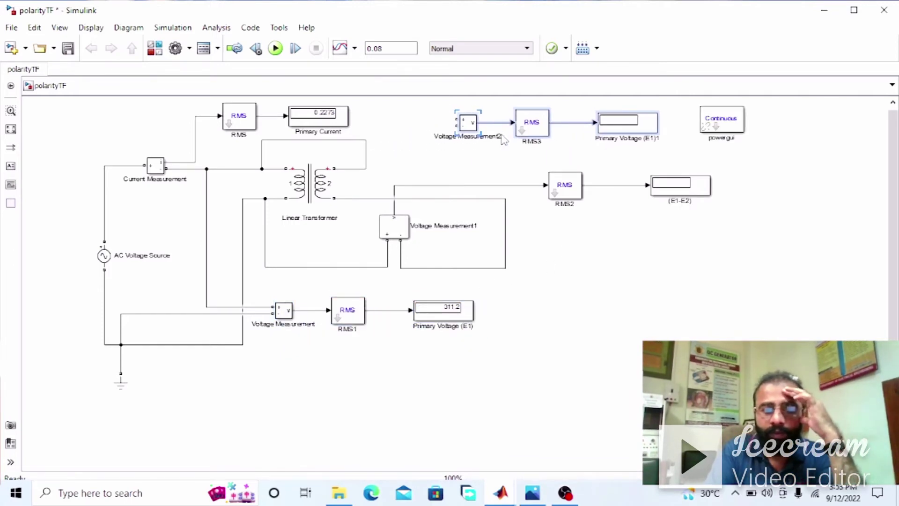
Step: Rename the copied display as "Secondary Voltage (E2)"
{"action": "left_click", "coordinate": [657, 138]}
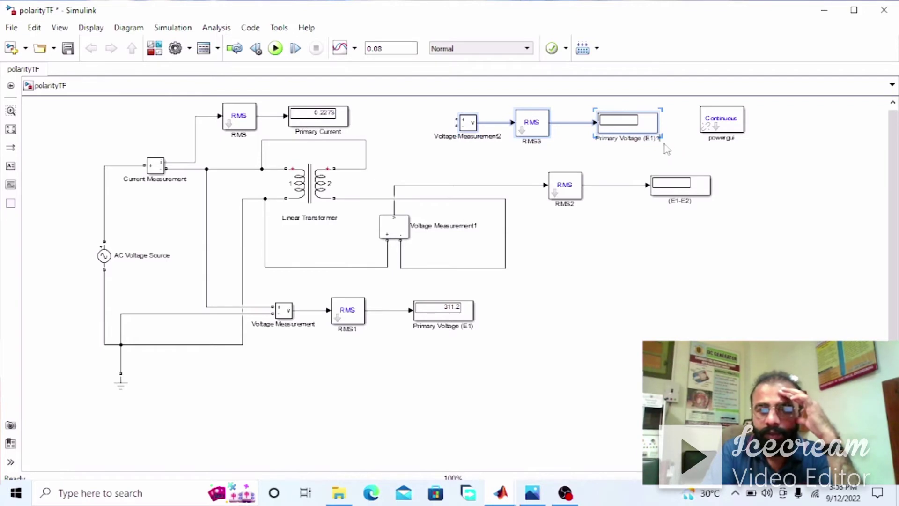
{"action": "key", "text": "BackSpace"}
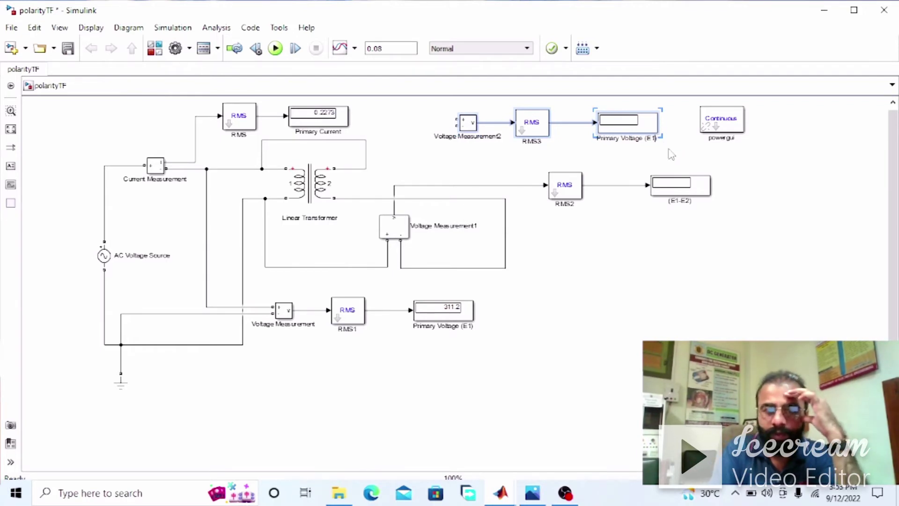
{"action": "key", "text": "Left"}
{"action": "key", "text": "BackSpace"}
{"action": "type", "text": "2"}
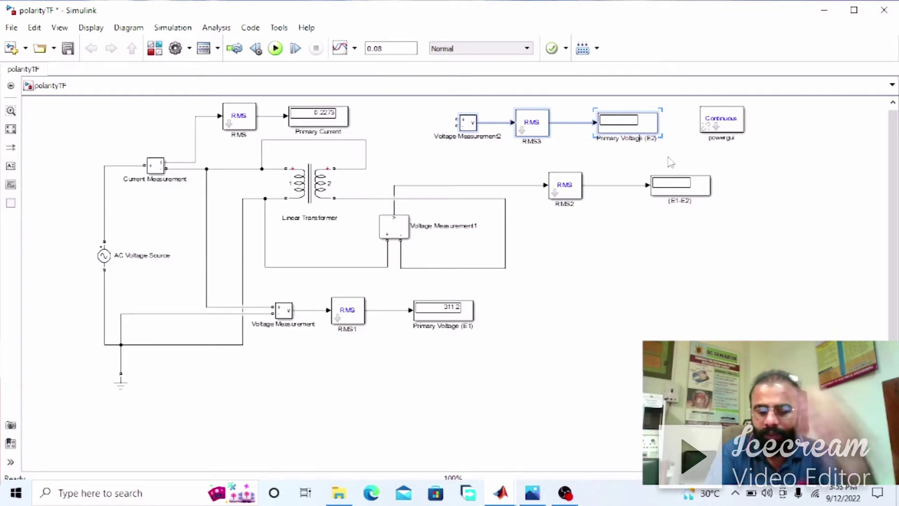
{"action": "key", "text": "Left"}
{"action": "key", "text": "Left"}
{"action": "key", "text": "Left"}
{"action": "key", "text": "BackSpace"}
{"action": "key", "text": "BackSpace"}
{"action": "key", "text": "BackSpace"}
{"action": "key", "text": "BackSpace"}
{"action": "key", "text": "BackSpace"}
{"action": "key", "text": "BackSpace"}
{"action": "key", "text": "BackSpace"}
{"action": "key", "text": "BackSpace"}
{"action": "key", "text": "BackSpace"}
{"action": "key", "text": "BackSpace"}
{"action": "key", "text": "BackSpace"}
{"action": "key", "text": "BackSpace"}
{"action": "key", "text": "BackSpace"}
{"action": "key", "text": "BackSpace"}
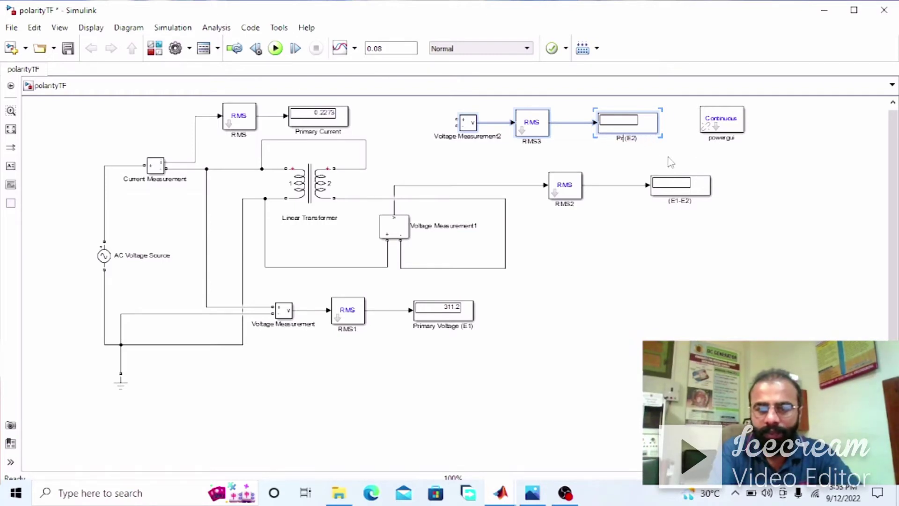
{"action": "type", "text": "Seconda"}
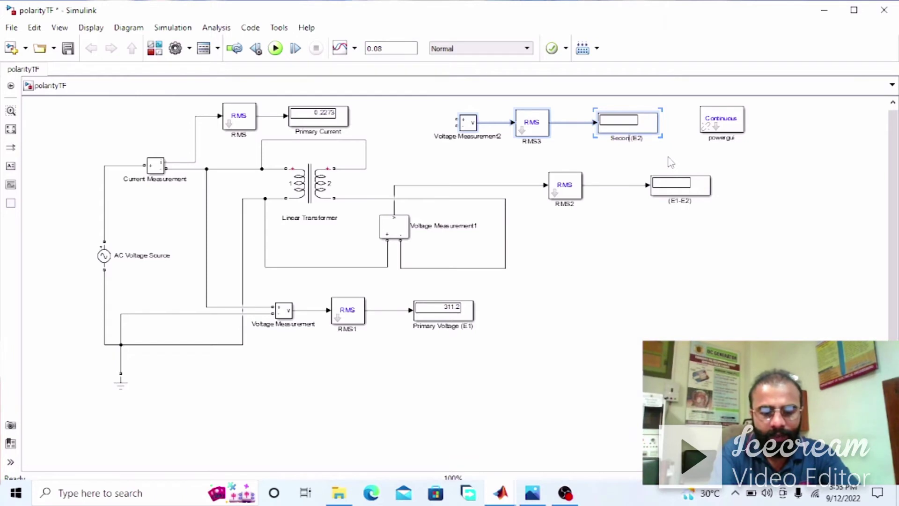
{"action": "type", "text": "ry V "}
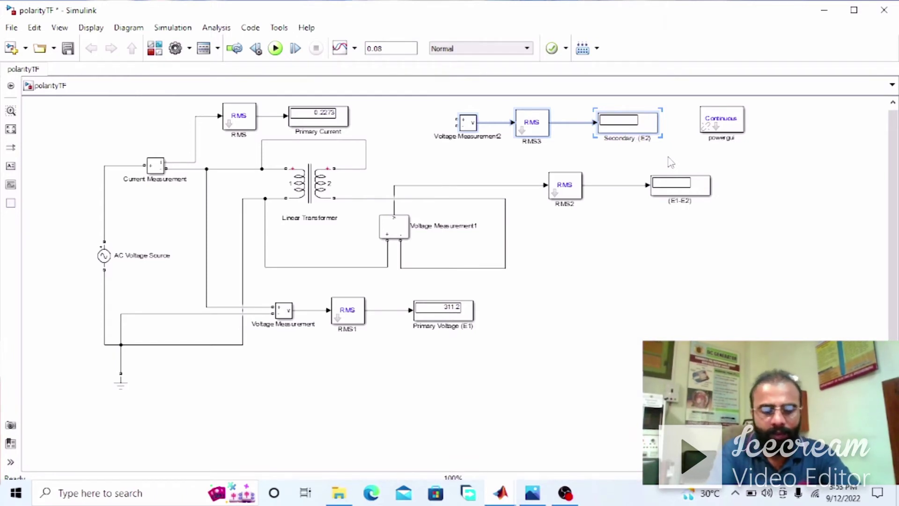
{"action": "type", "text": "oltage"}
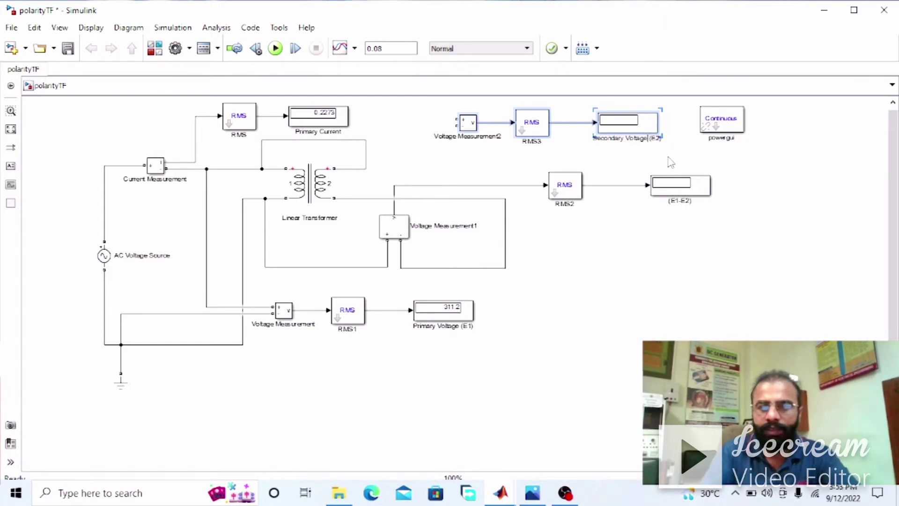
{"action": "left_click", "coordinate": [723, 166]}
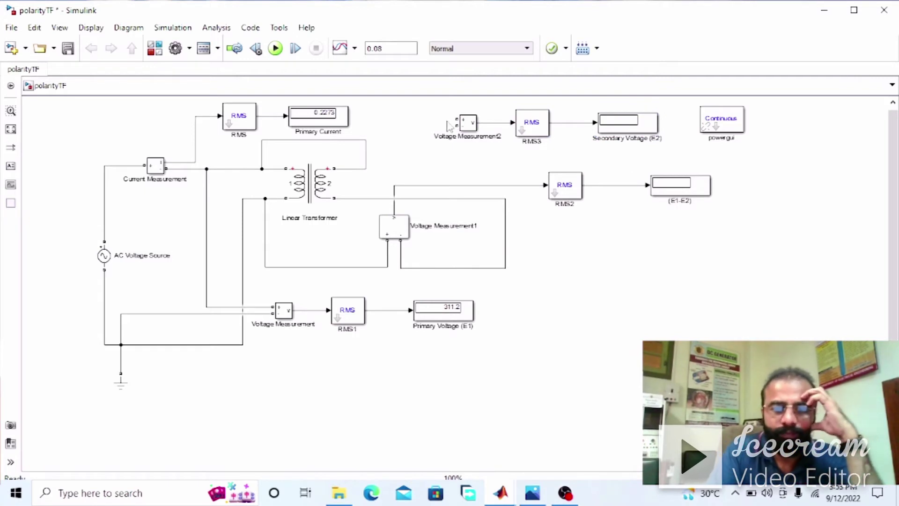
Step: Wire the copied Voltage Measurement2 across the transformer's secondary, positive input to the upper terminal line and negative input to the lower one
{"action": "left_click_drag", "start_coordinate": [455, 121], "coordinate": [367, 140]}
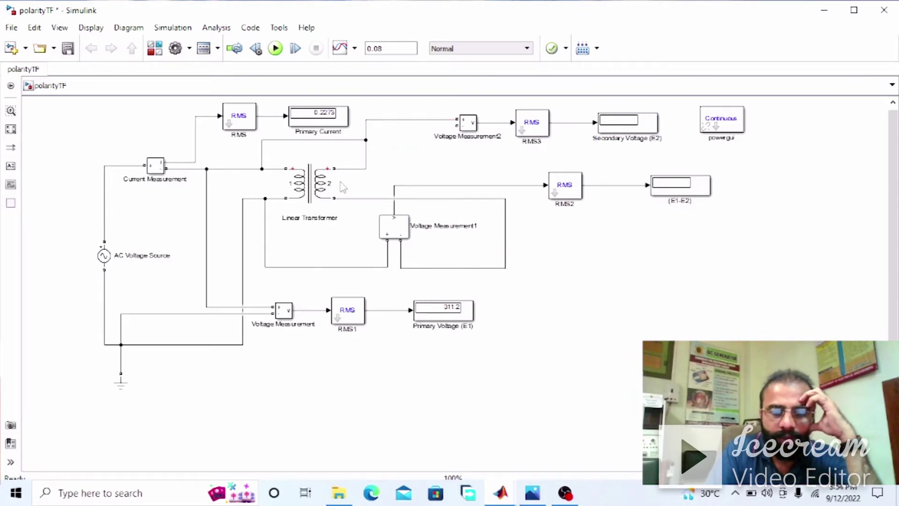
{"action": "left_click_drag", "start_coordinate": [454, 126], "coordinate": [371, 197]}
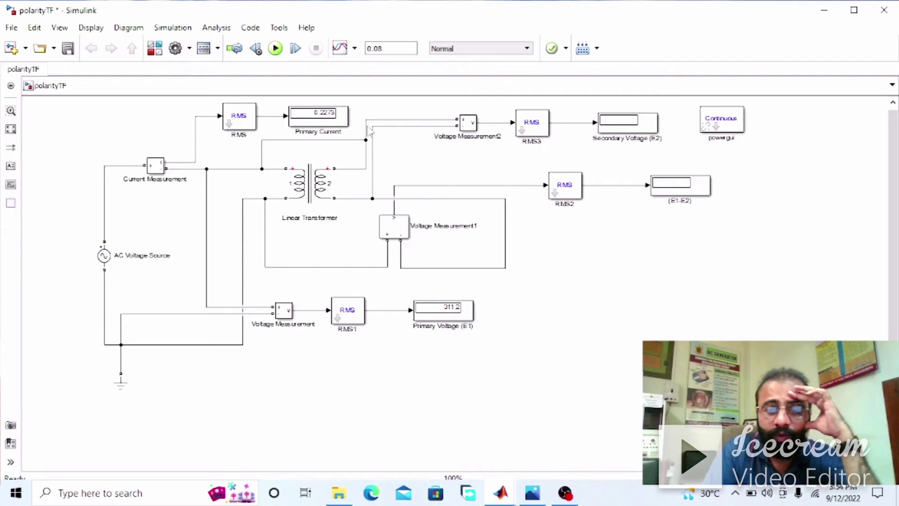
{"action": "left_click", "coordinate": [603, 126]}
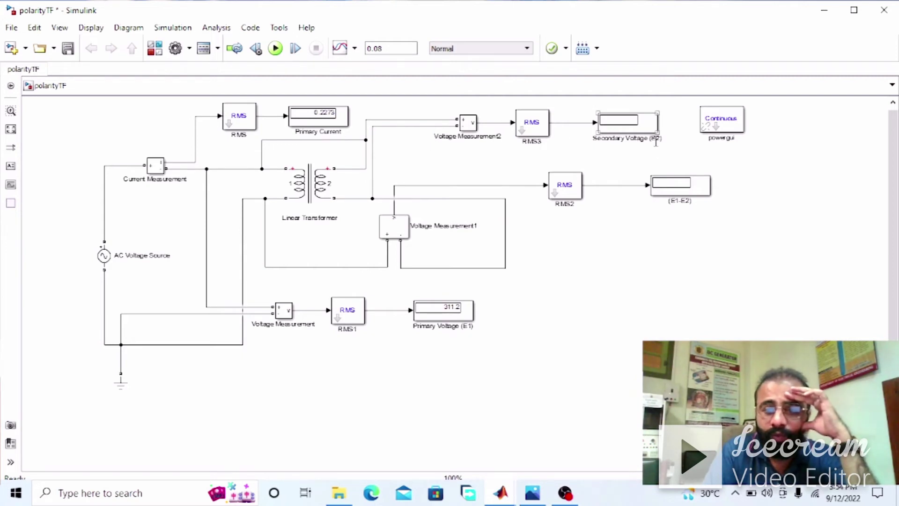
{"action": "left_click", "coordinate": [315, 279]}
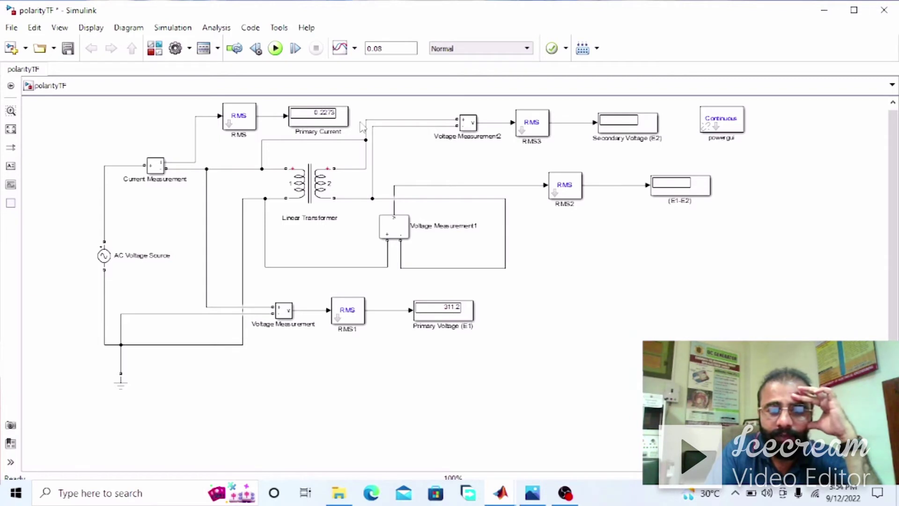
Step: Run the simulation and compare the E1-E2 display with the primary and secondary voltage displays
{"action": "left_click", "coordinate": [275, 50]}
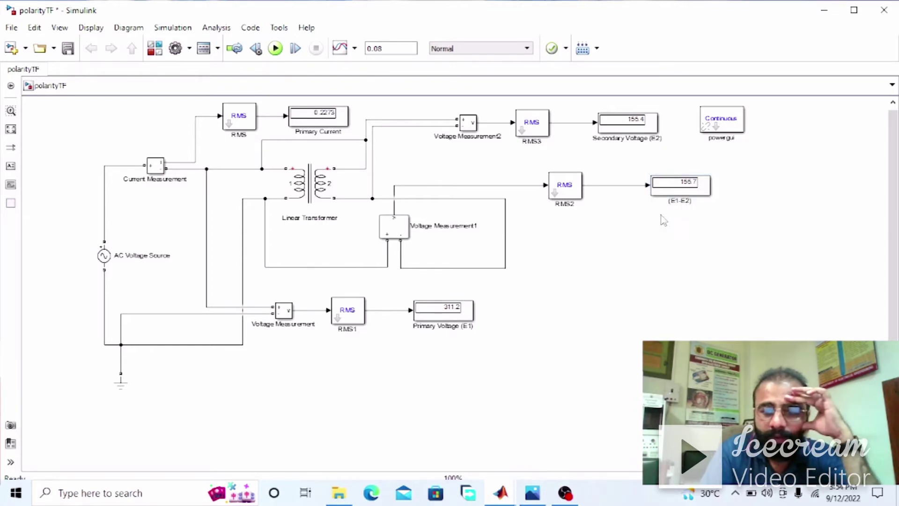
{"action": "left_click", "coordinate": [397, 225]}
{"action": "left_click", "coordinate": [322, 244]}
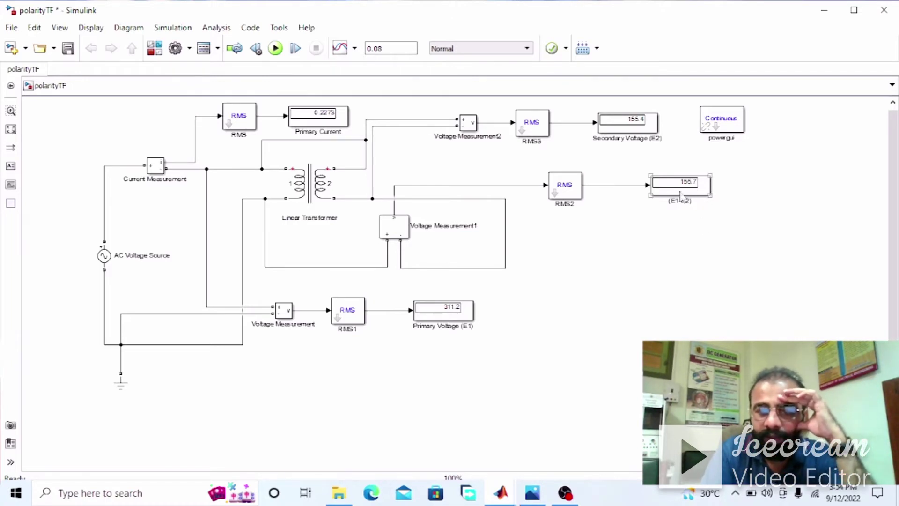
{"action": "left_click", "coordinate": [695, 201]}
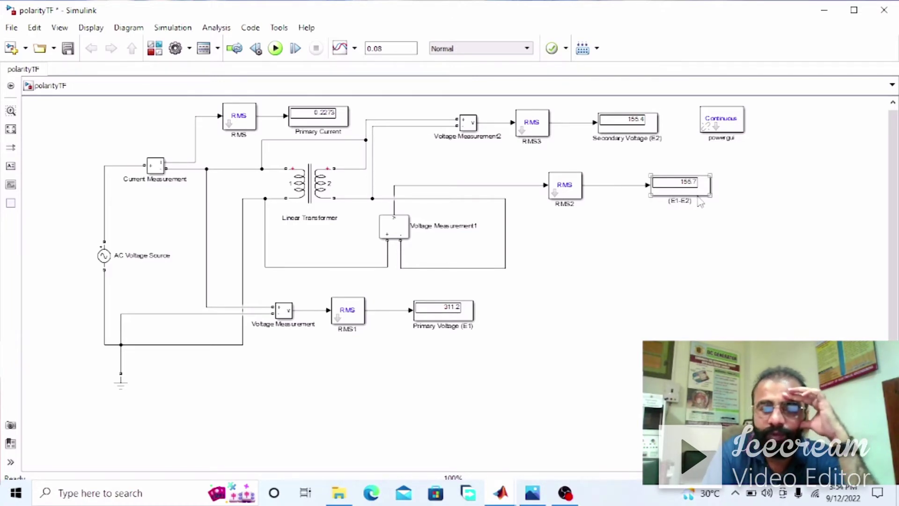
{"action": "left_click", "coordinate": [469, 323]}
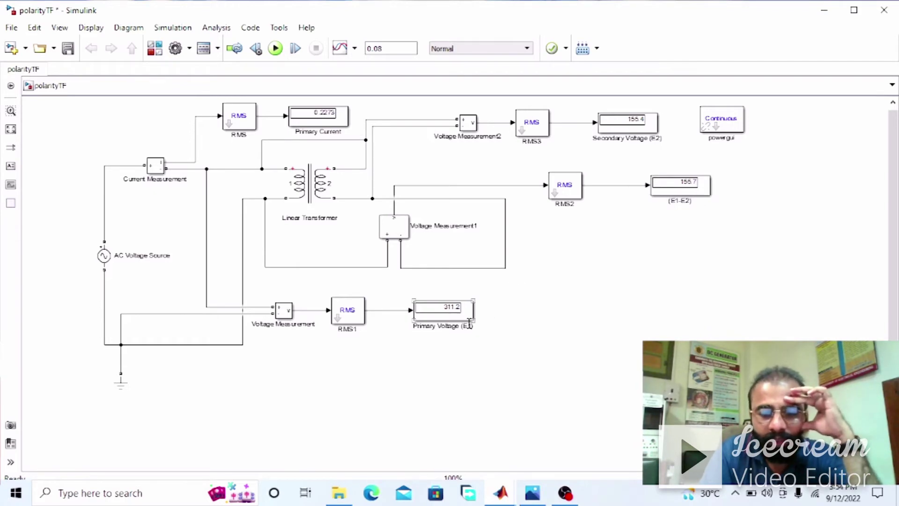
{"action": "left_click", "coordinate": [571, 255]}
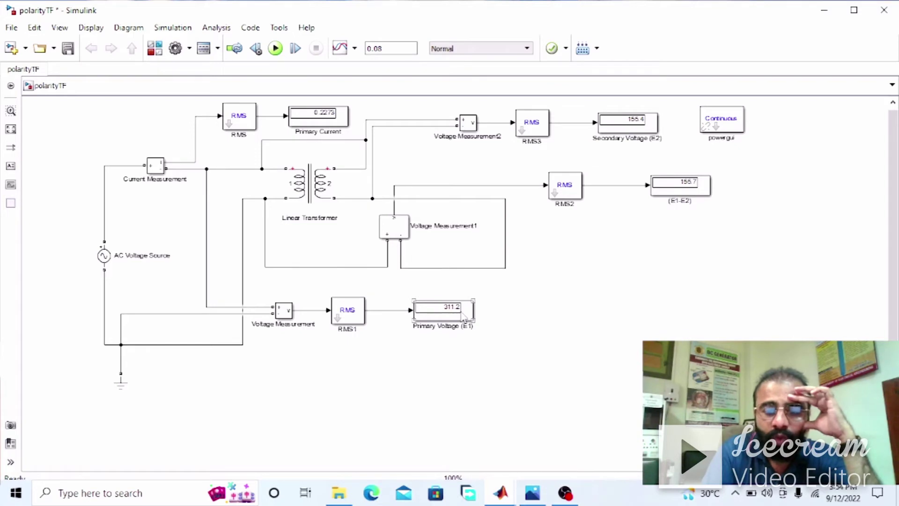
{"action": "left_click", "coordinate": [532, 174]}
{"action": "left_click", "coordinate": [634, 141]}
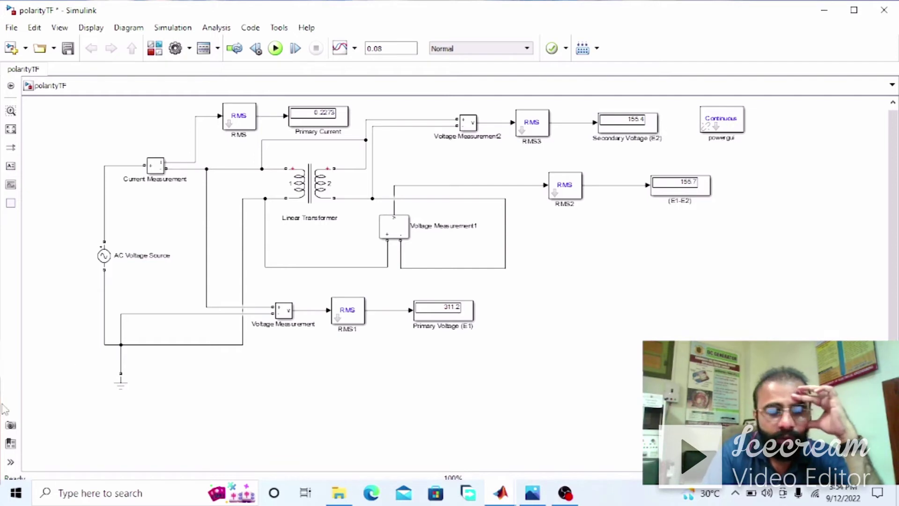
Step: Switch to Calculator, compute primary minus secondary voltage as 311.2 - 155.4, and close Calculator
{"action": "left_click", "coordinate": [15, 492]}
{"action": "type", "text": "ca"}
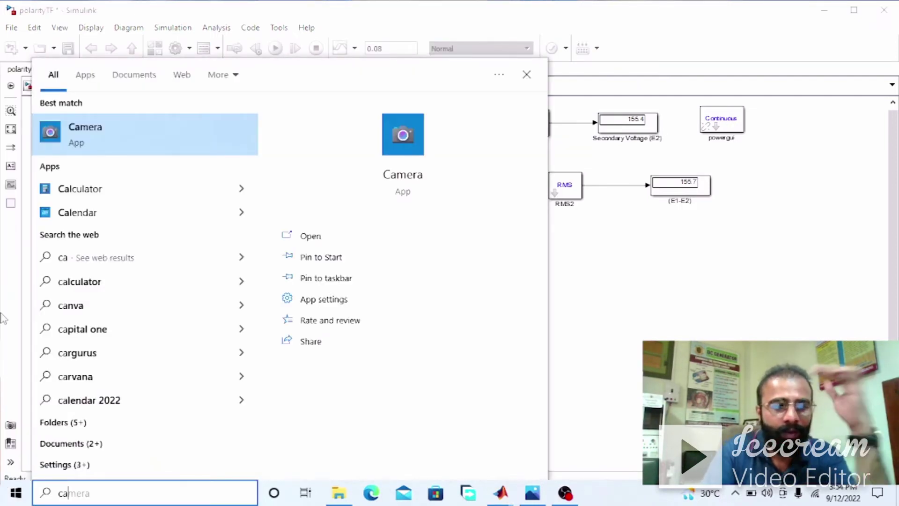
{"action": "left_click", "coordinate": [120, 189]}
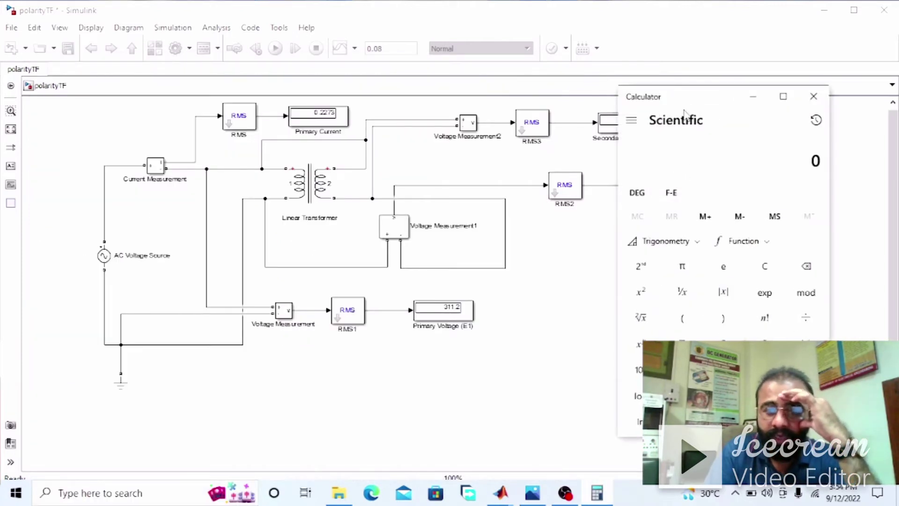
{"action": "left_click_drag", "start_coordinate": [693, 101], "coordinate": [711, 93]}
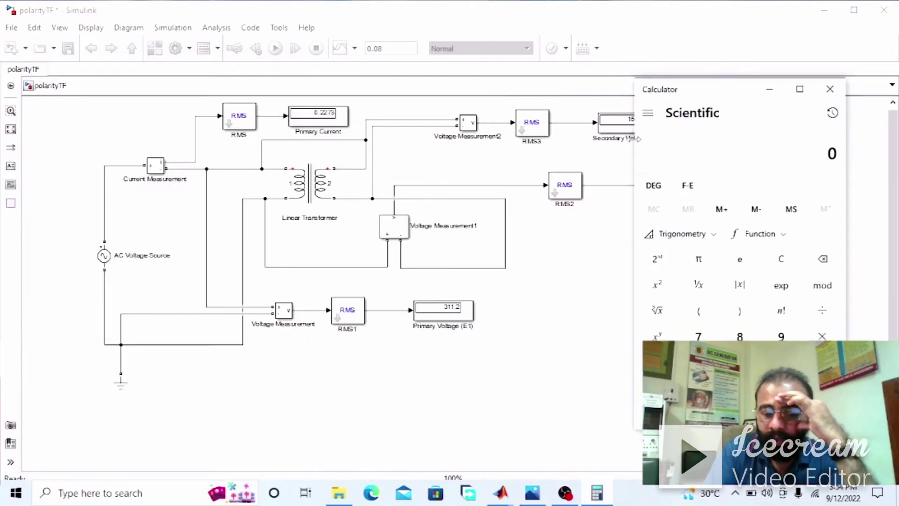
{"action": "type", "text": "311.2"}
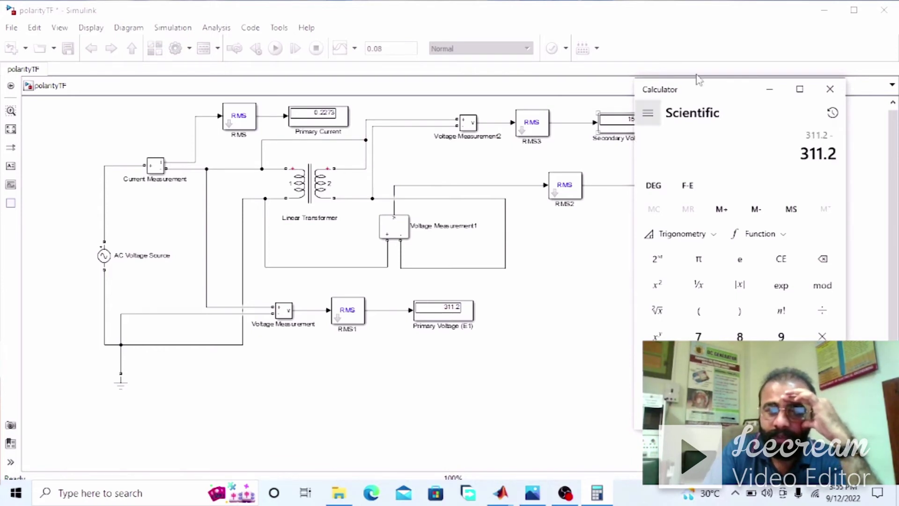
{"action": "left_click_drag", "start_coordinate": [714, 90], "coordinate": [392, 103]}
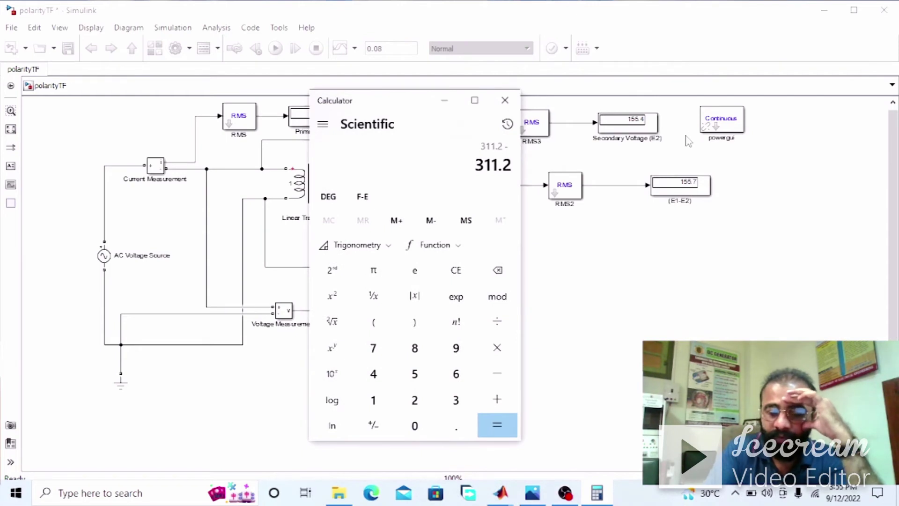
{"action": "type", "text": "155.4"}
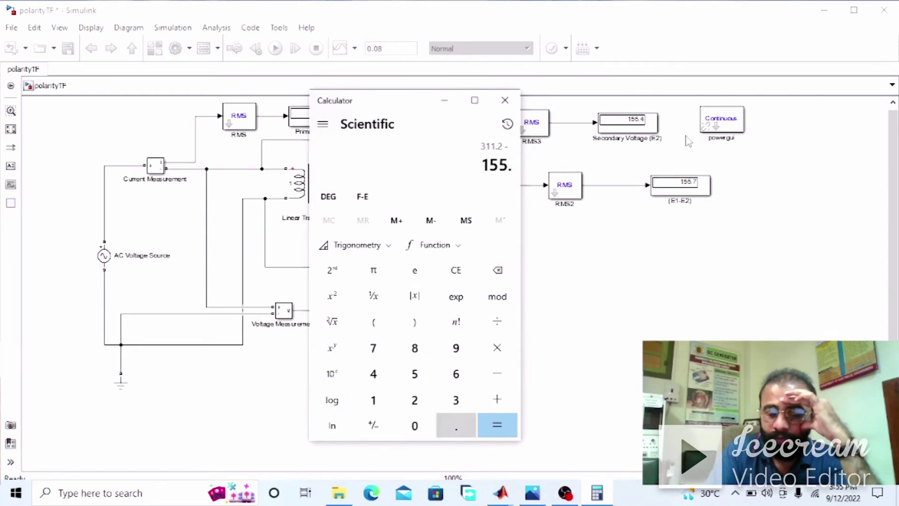
{"action": "left_click", "coordinate": [496, 426]}
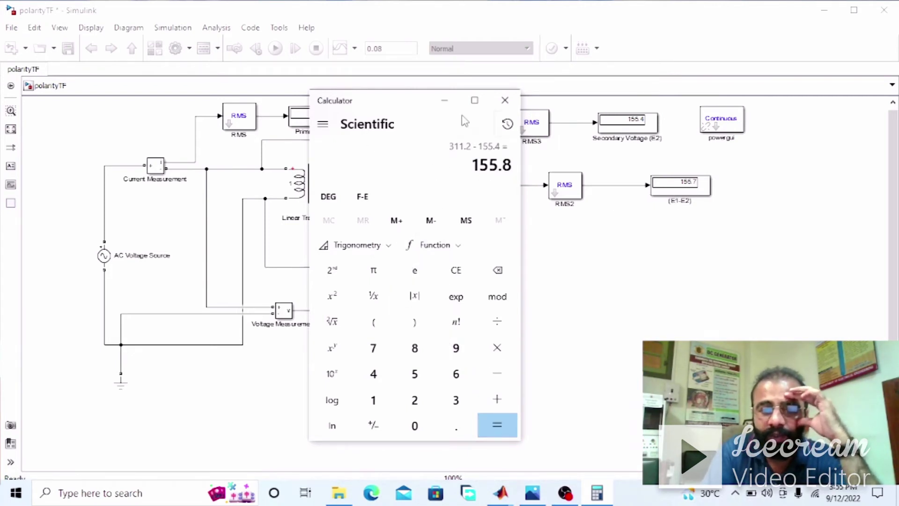
{"action": "left_click", "coordinate": [505, 100]}
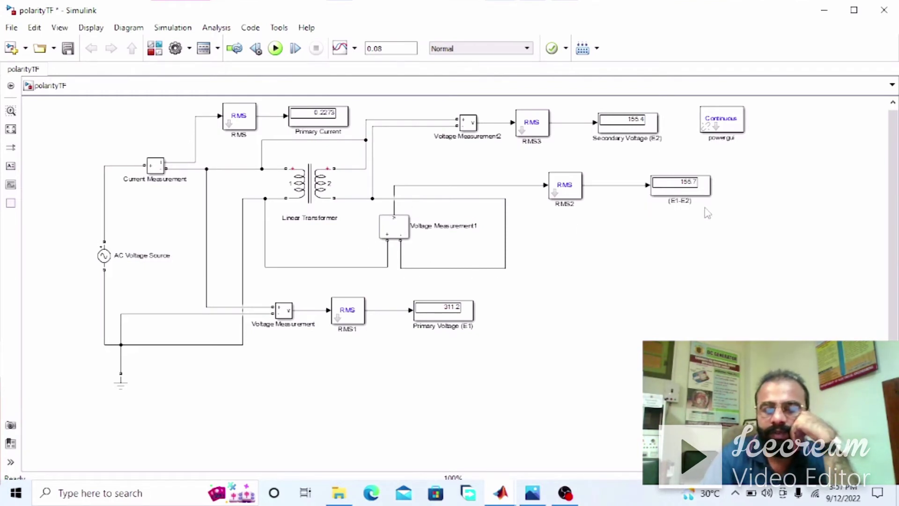
Step: Compare the (E1-E2) display with the Primary Voltage (E1) and Secondary Voltage (E2) displays in the model
{"action": "left_click", "coordinate": [687, 187]}
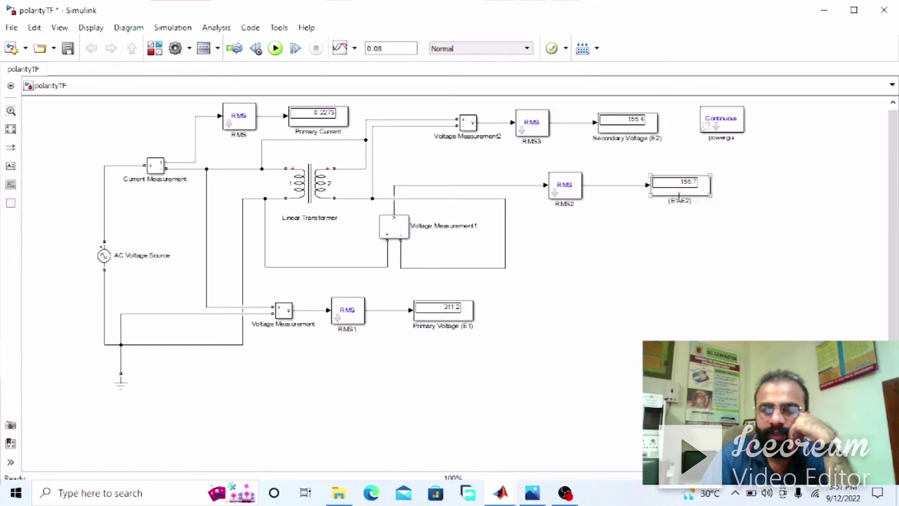
{"action": "left_click", "coordinate": [667, 215]}
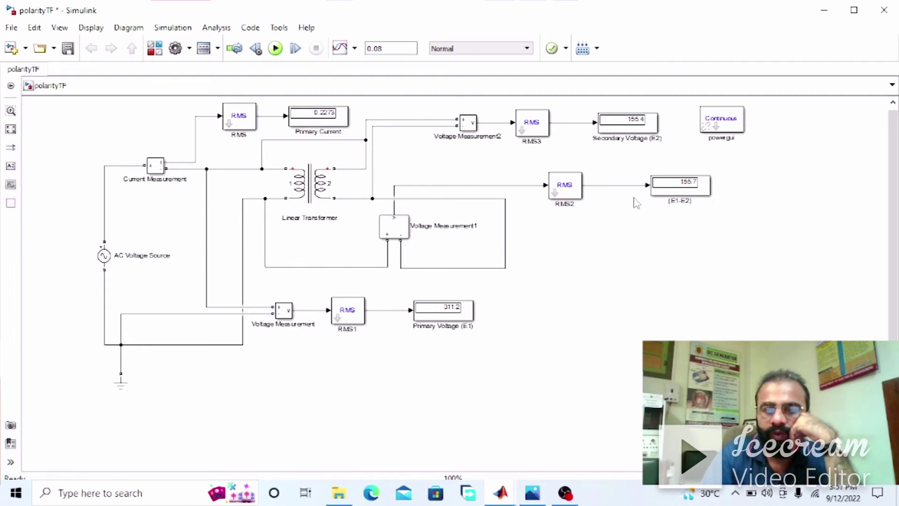
{"action": "left_click", "coordinate": [467, 316]}
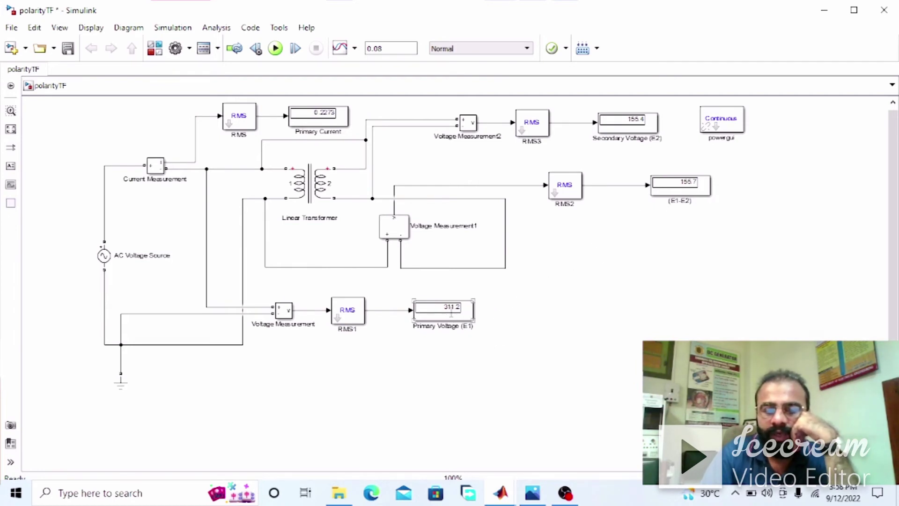
{"action": "left_click", "coordinate": [550, 257]}
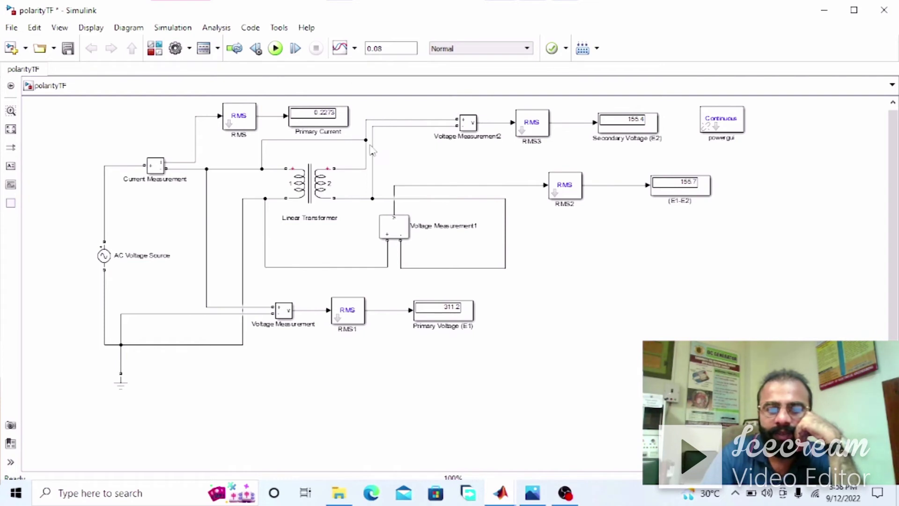
{"action": "left_click", "coordinate": [627, 125]}
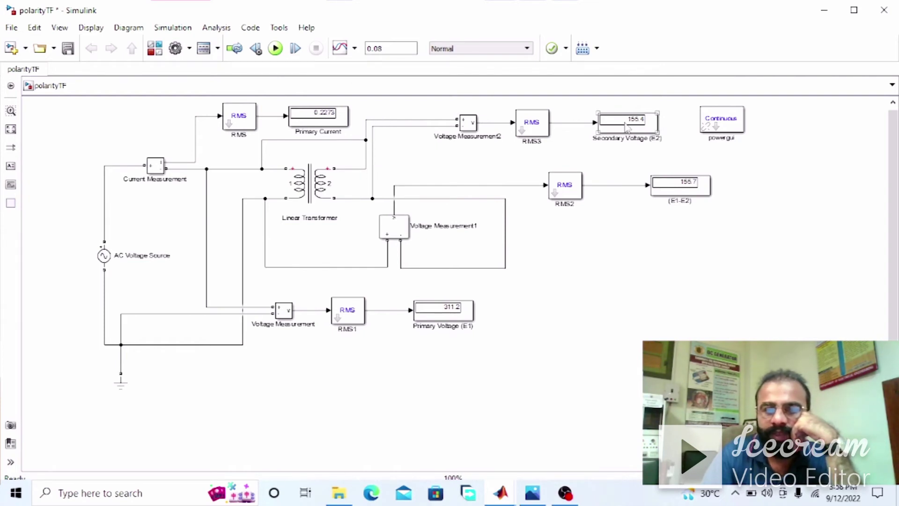
{"action": "left_click", "coordinate": [459, 311]}
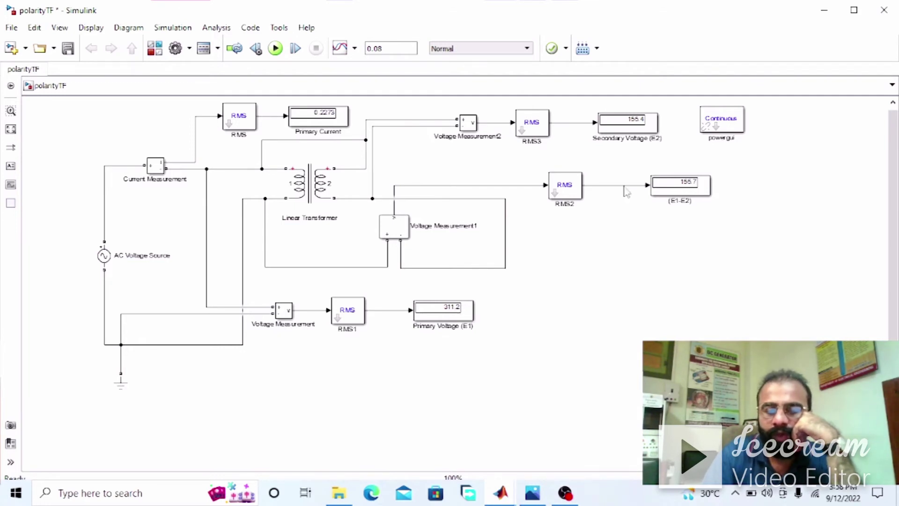
{"action": "left_click", "coordinate": [643, 123]}
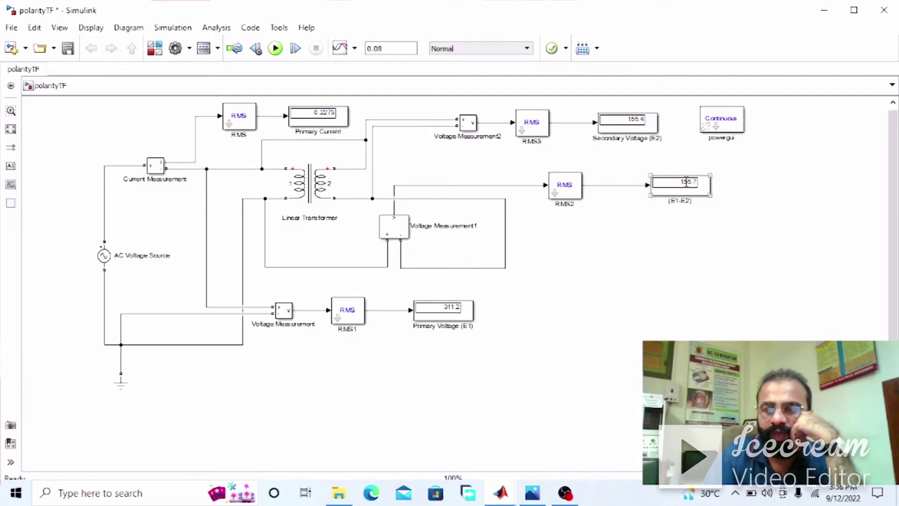
{"action": "left_click", "coordinate": [699, 187]}
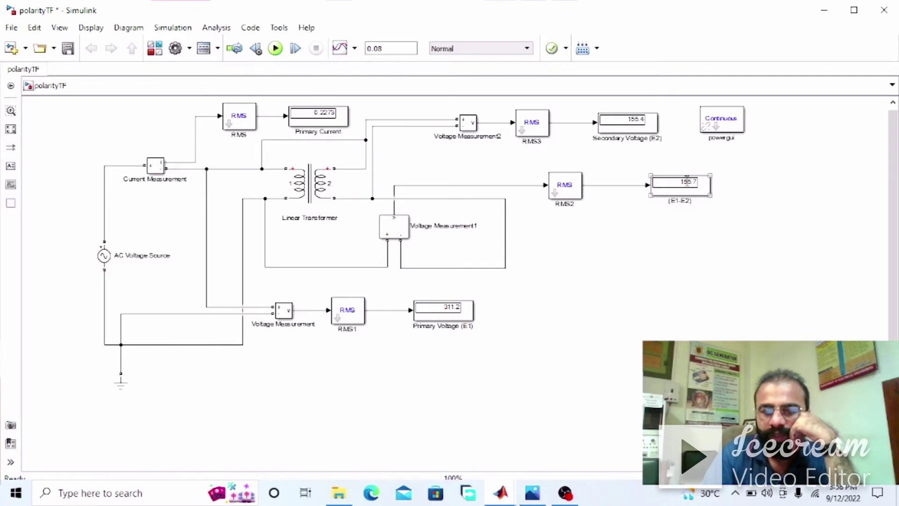
{"action": "left_click", "coordinate": [470, 309]}
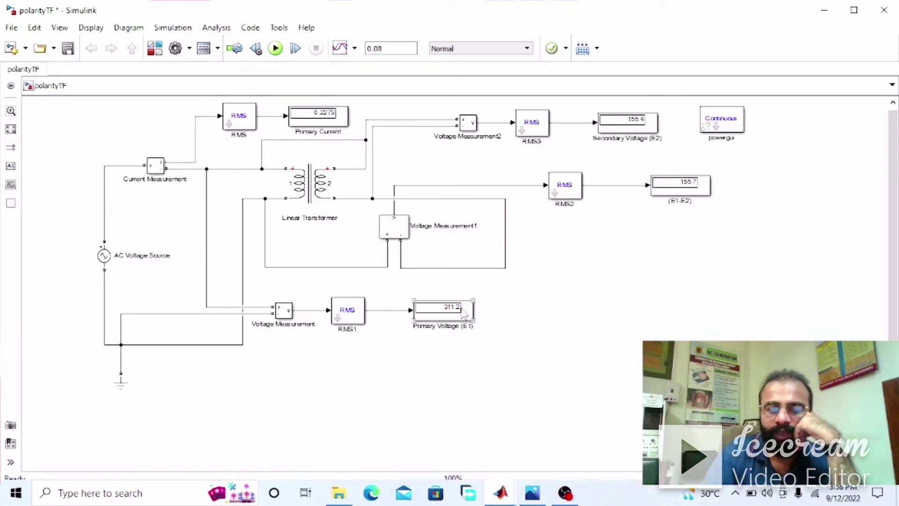
{"action": "left_click", "coordinate": [482, 344]}
Step: Switch to the Polarity Test image, read the subtractive polarity notes on the voltmeter reading, and return to the Simulink model
{"action": "left_click", "coordinate": [532, 491]}
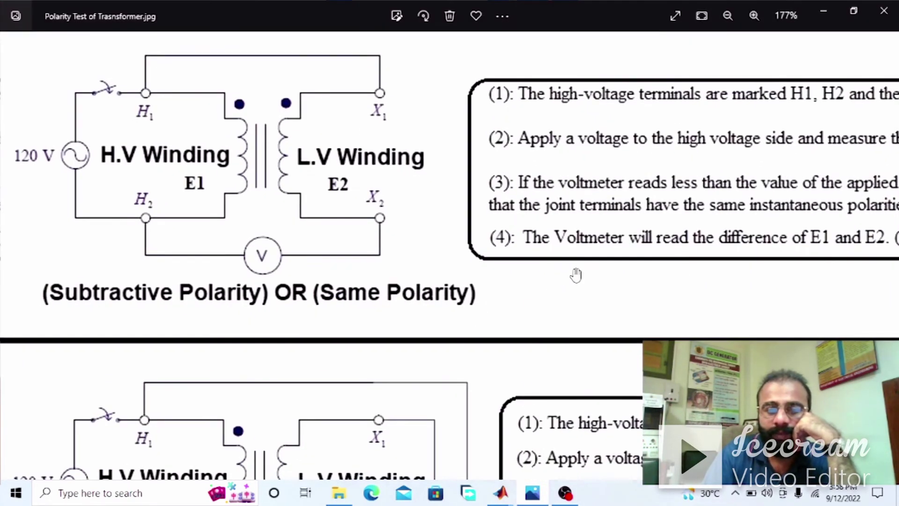
{"action": "left_click_drag", "start_coordinate": [637, 295], "coordinate": [422, 310]}
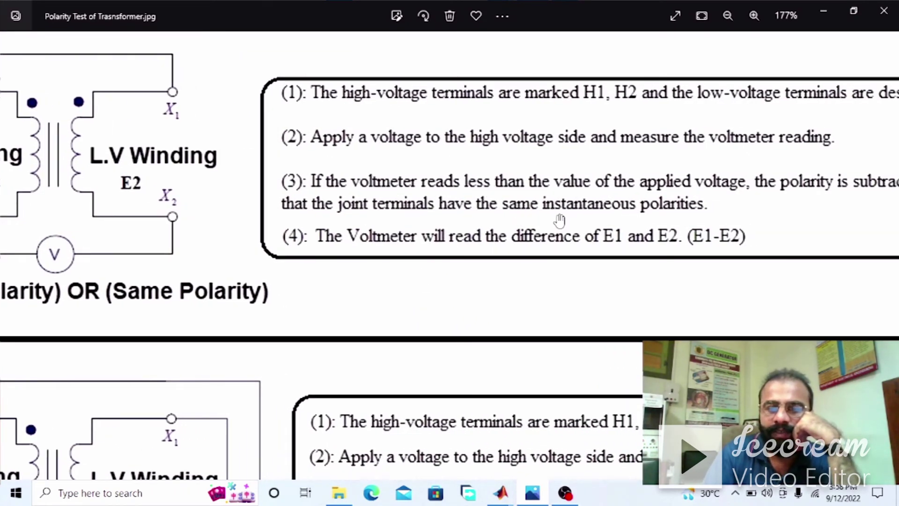
{"action": "left_click_drag", "start_coordinate": [529, 215], "coordinate": [517, 216]}
{"action": "scroll", "coordinate": [516, 217], "scroll_direction": "right", "scroll_amount": 5}
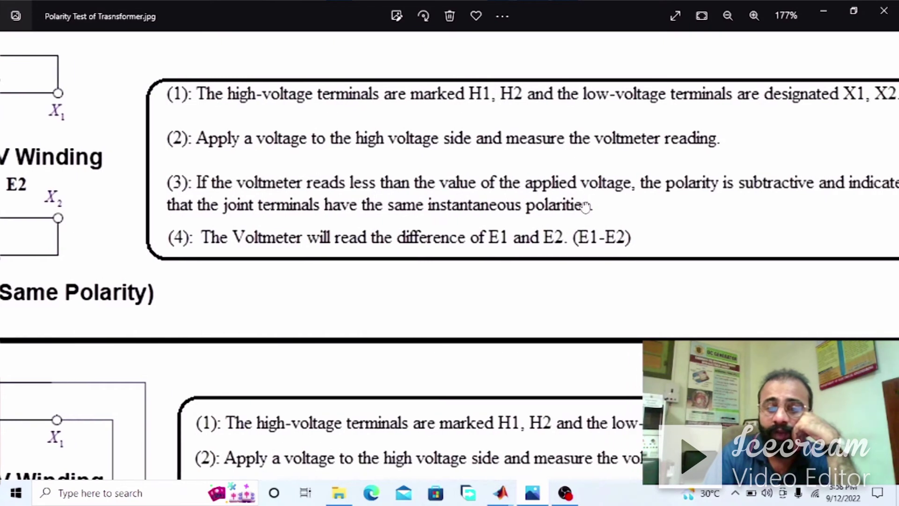
{"action": "left_click", "coordinate": [542, 495]}
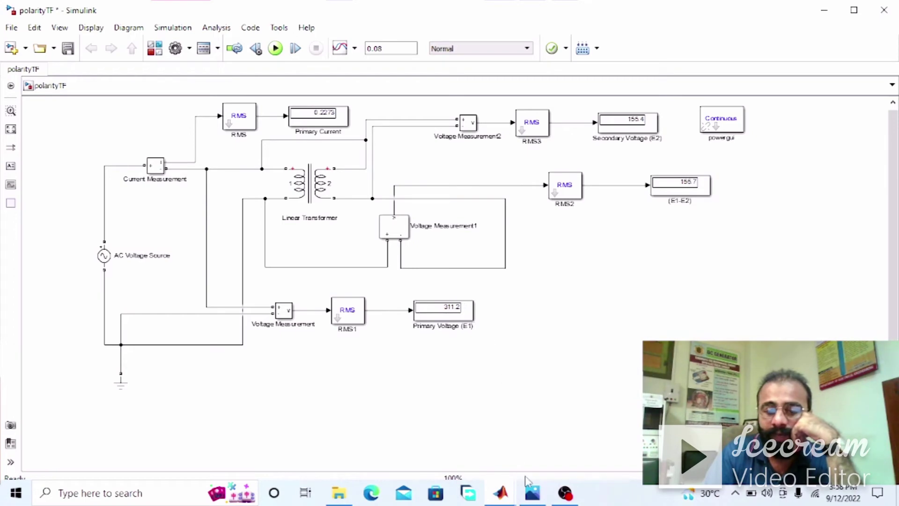
{"action": "left_click", "coordinate": [533, 497]}
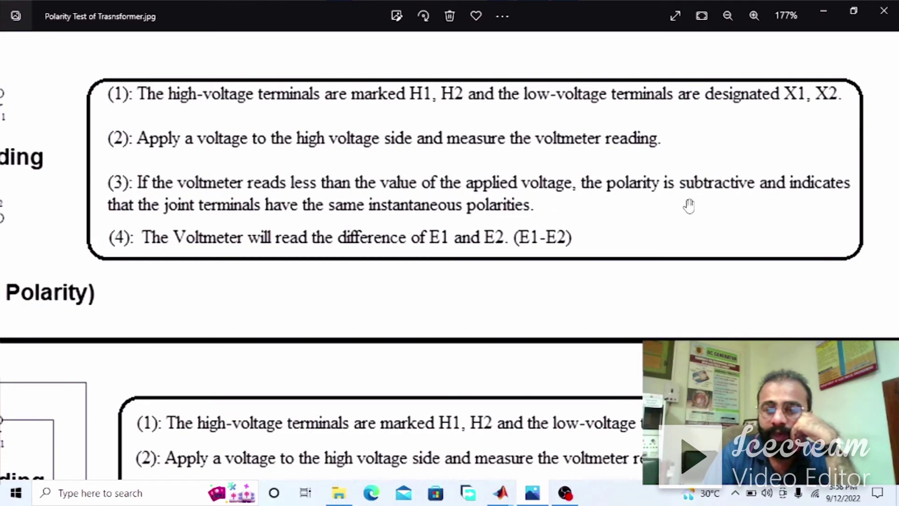
{"action": "left_click_drag", "start_coordinate": [361, 257], "coordinate": [432, 244]}
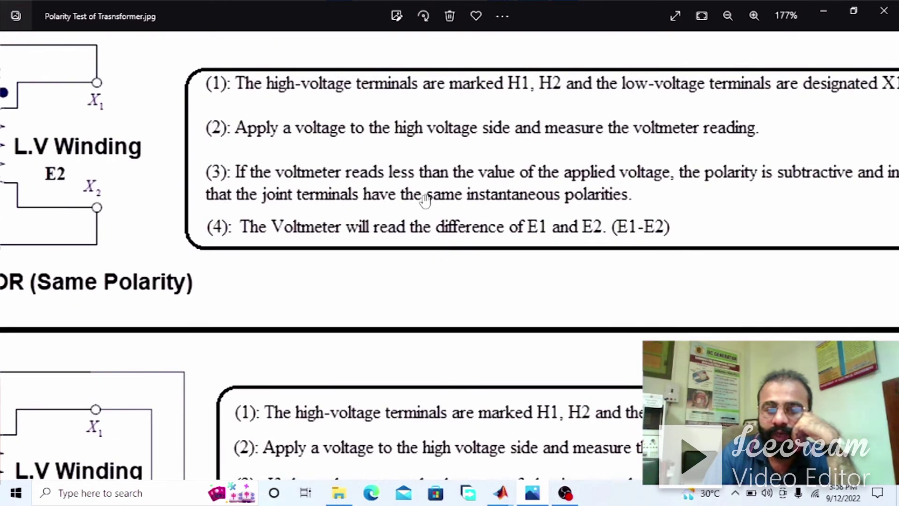
{"action": "left_click", "coordinate": [539, 491]}
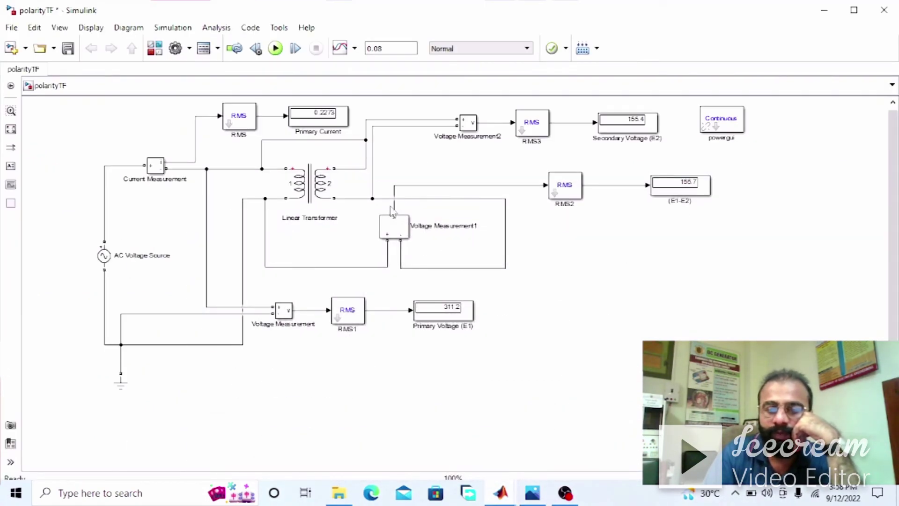
Step: Recheck the (E1-E2) display against the Secondary Voltage (E2) display and examine the Linear Transformer's winding polarity
{"action": "left_click", "coordinate": [674, 192]}
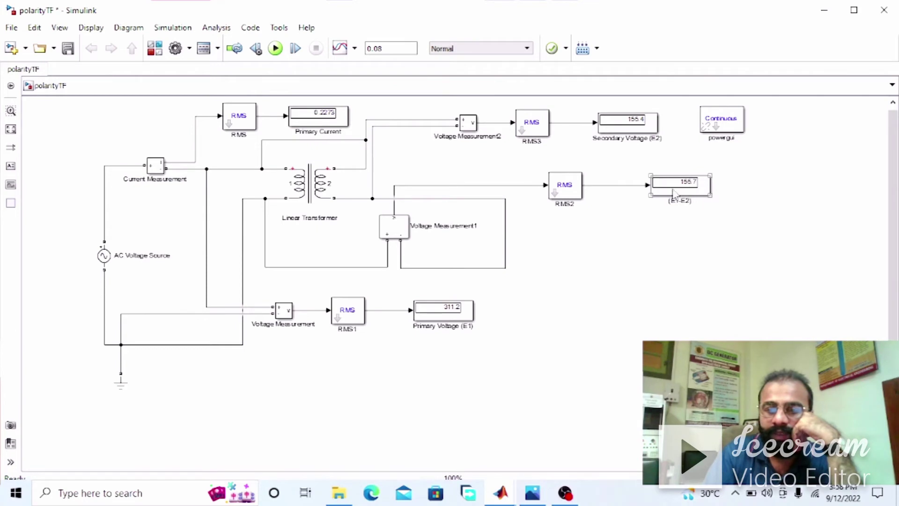
{"action": "left_click", "coordinate": [649, 124]}
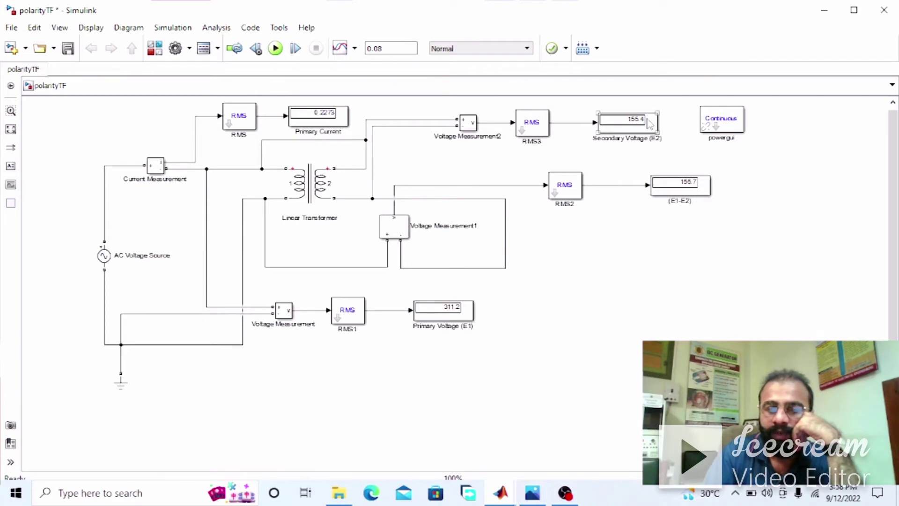
{"action": "left_click", "coordinate": [668, 193]}
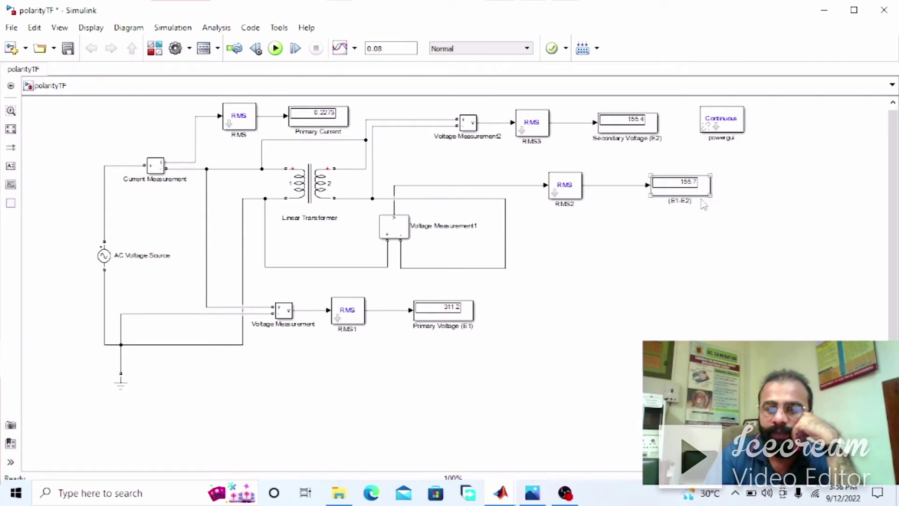
{"action": "left_click", "coordinate": [707, 218]}
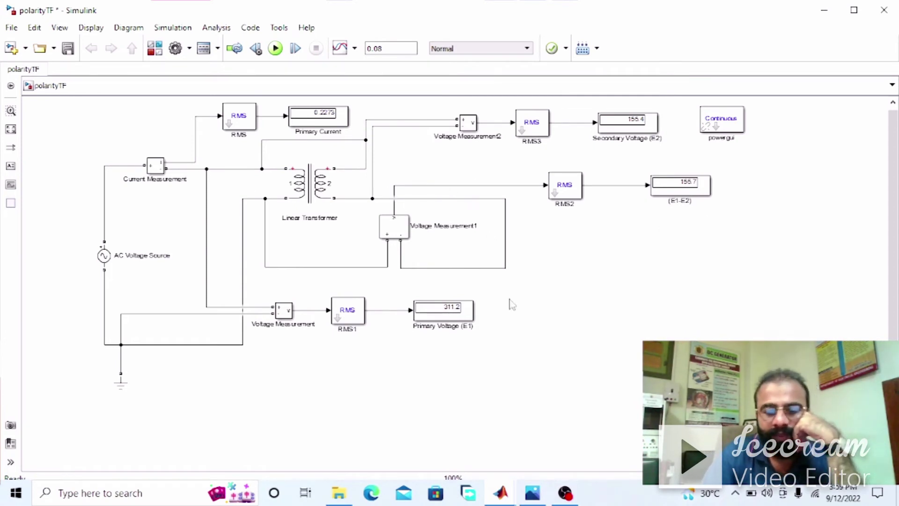
{"action": "left_click", "coordinate": [533, 492]}
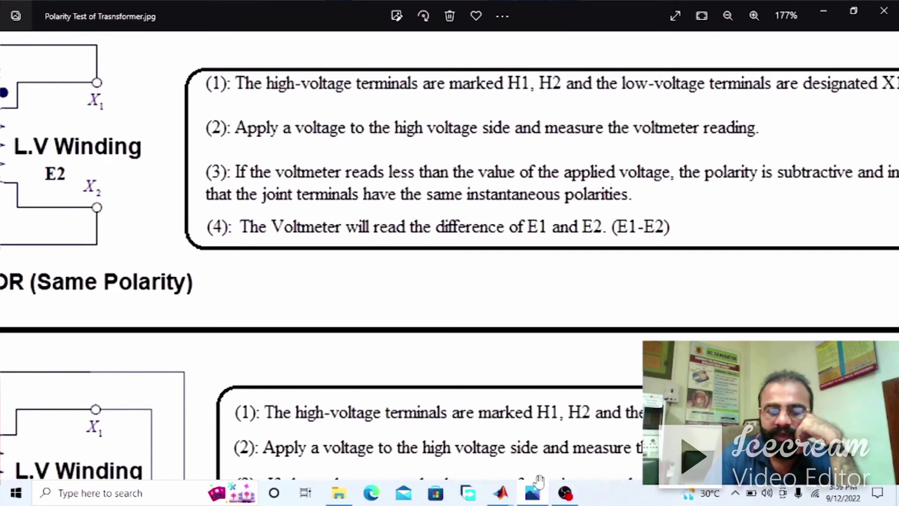
{"action": "left_click", "coordinate": [534, 503]}
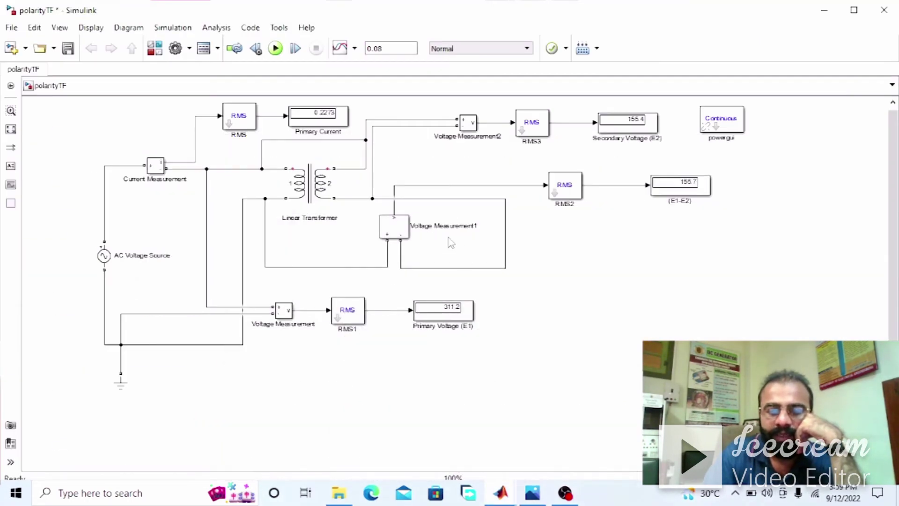
{"action": "left_click", "coordinate": [334, 182]}
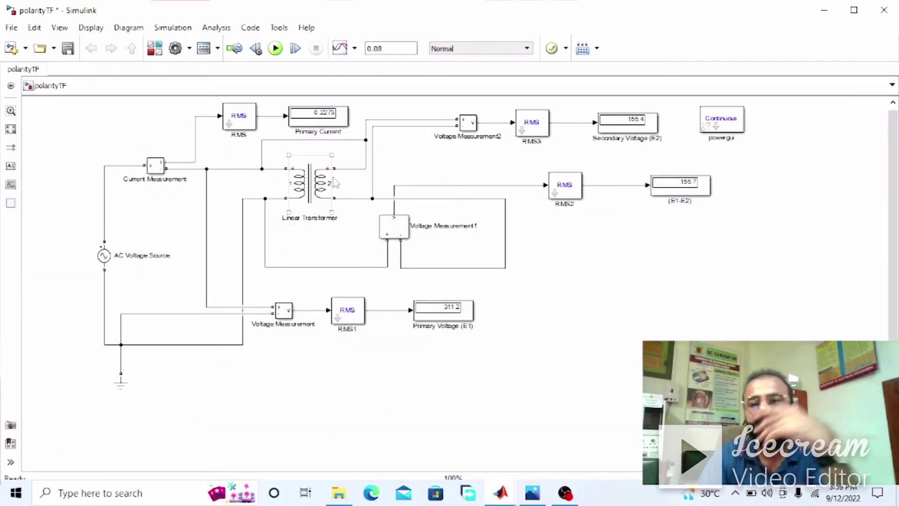
{"action": "left_click", "coordinate": [395, 162]}
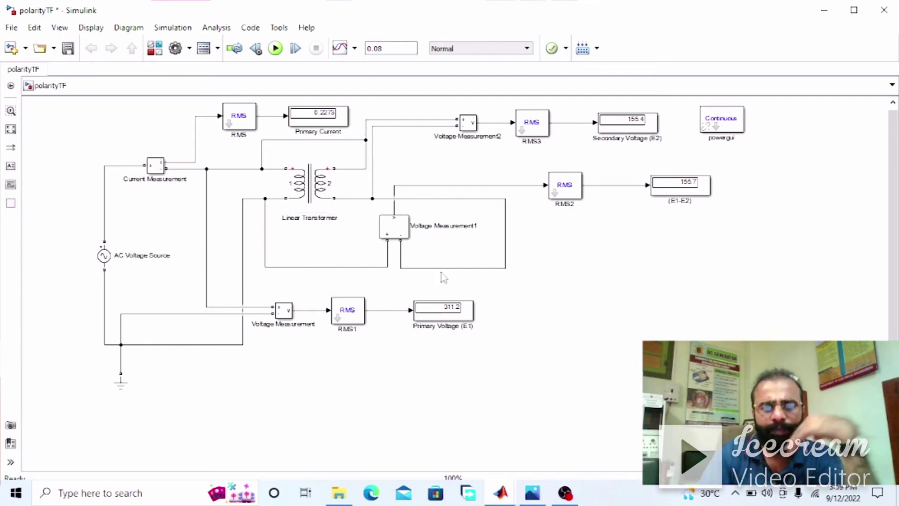
Step: Switch to the Polarity Test image and examine the subtractive polarity circuit diagram
{"action": "left_click", "coordinate": [532, 492]}
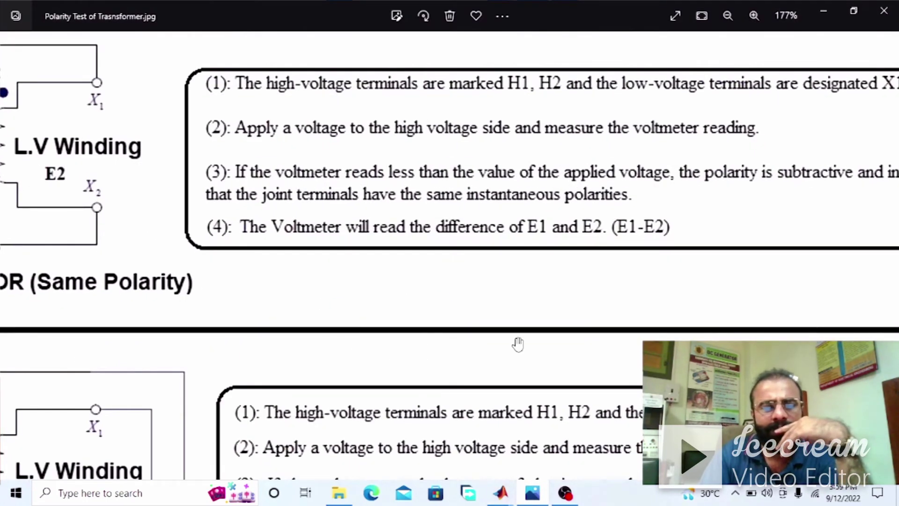
{"action": "left_click_drag", "start_coordinate": [517, 345], "coordinate": [784, 355]}
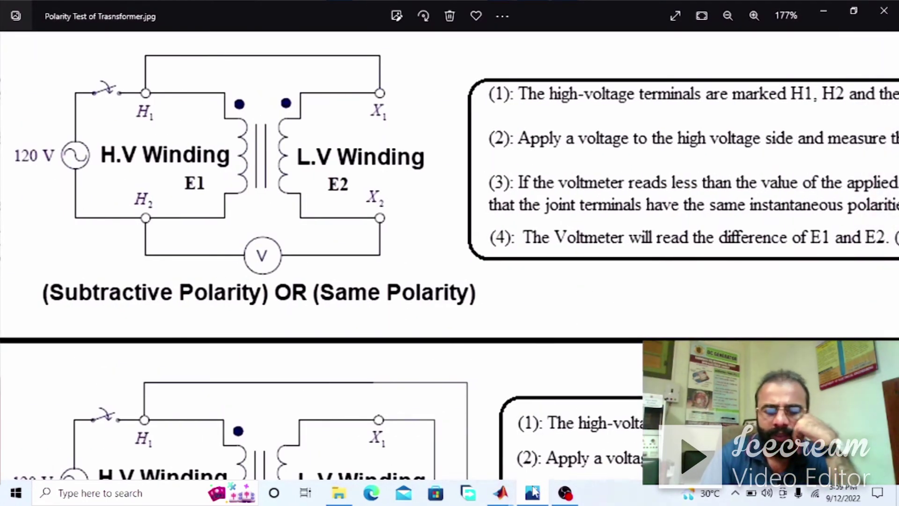
{"action": "left_click", "coordinate": [530, 494]}
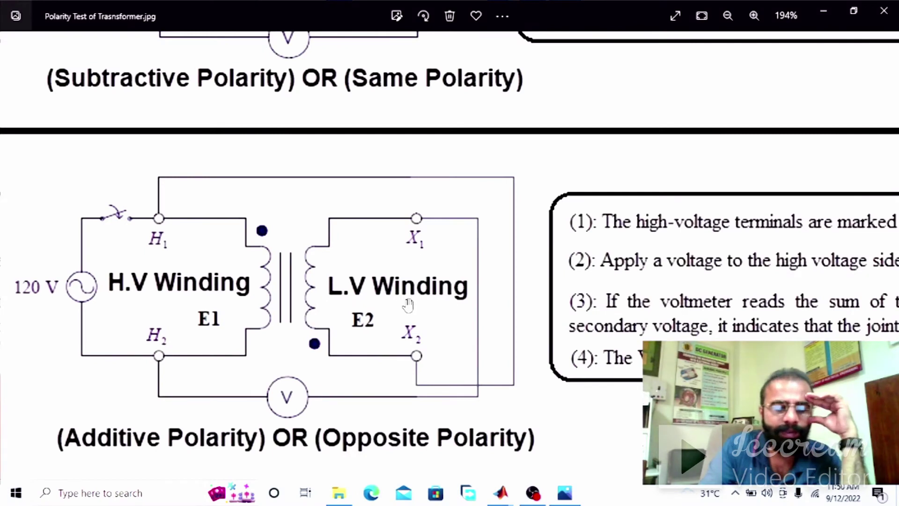
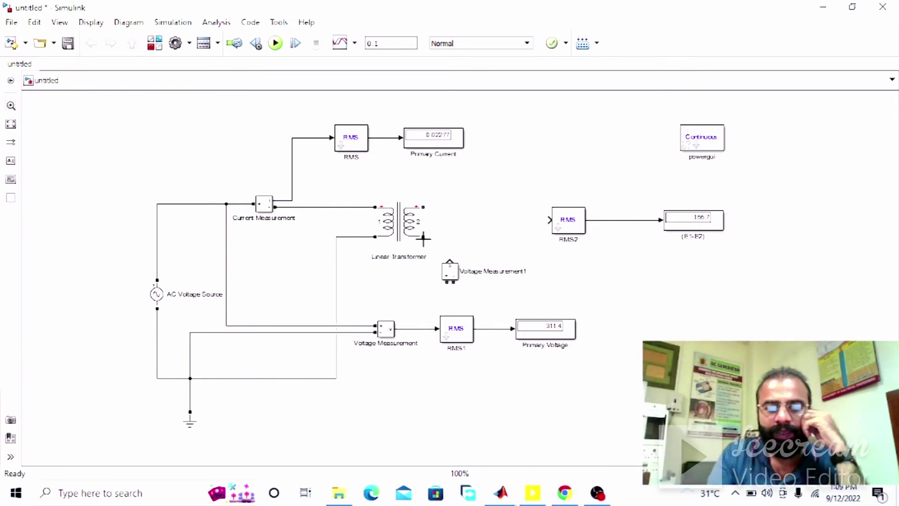
Step: Connect the Linear Transformer's lower secondary terminal to the upper primary line and move the connecting wire closer to the transformer
{"action": "left_click_drag", "start_coordinate": [422, 236], "coordinate": [348, 206]}
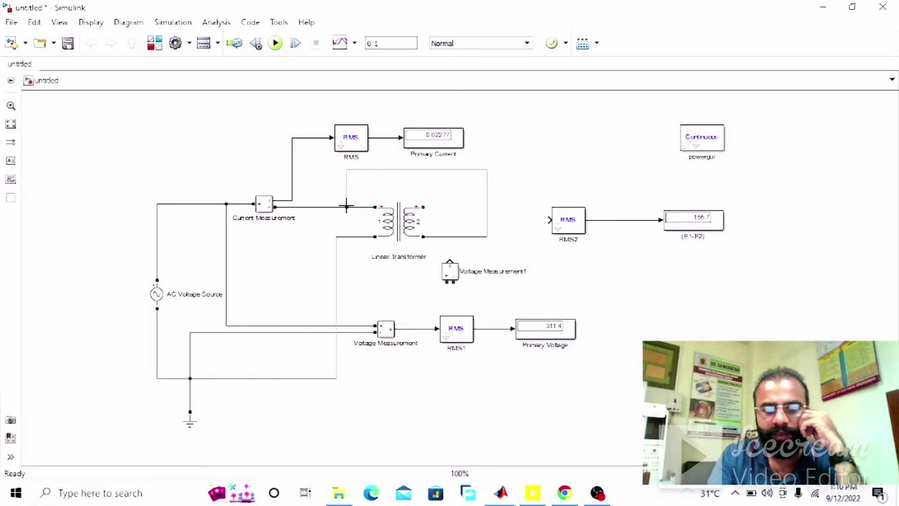
{"action": "left_click_drag", "start_coordinate": [488, 214], "coordinate": [468, 214]}
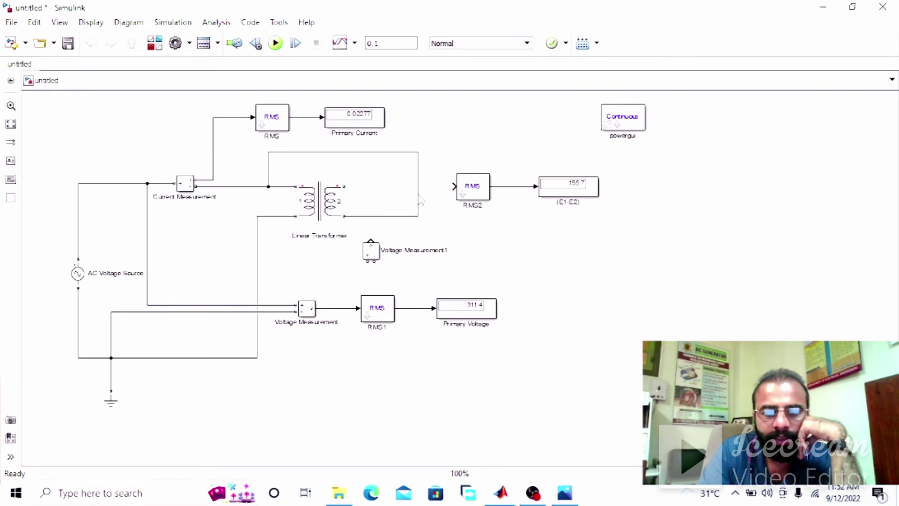
{"action": "left_click_drag", "start_coordinate": [418, 200], "coordinate": [392, 202]}
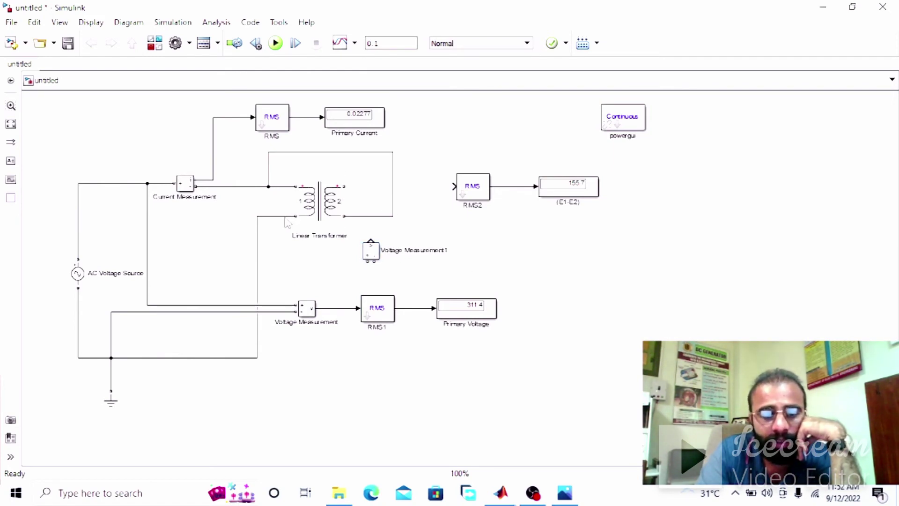
Step: Wire Voltage Measurement1 between the upper secondary terminal and the lower primary line, and check the wiring against the additive polarity diagram
{"action": "left_click_drag", "start_coordinate": [347, 186], "coordinate": [370, 278]}
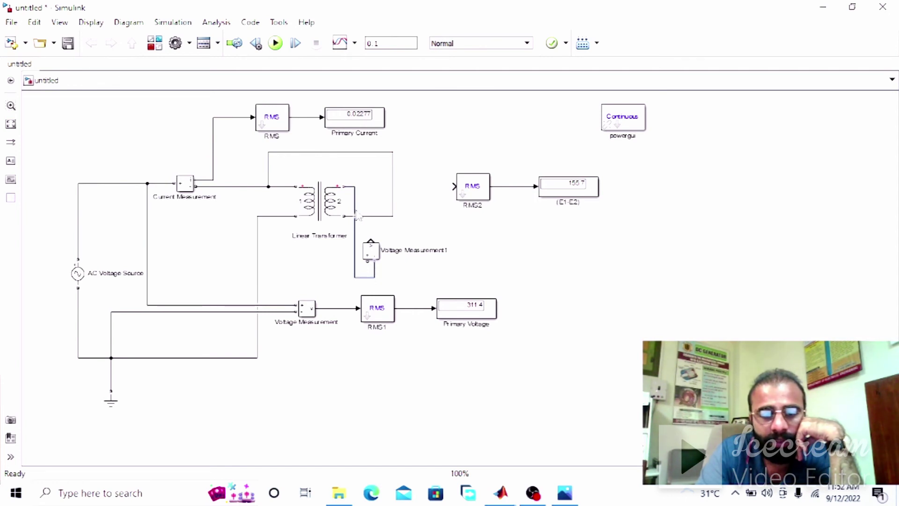
{"action": "left_click_drag", "start_coordinate": [357, 214], "coordinate": [385, 223]}
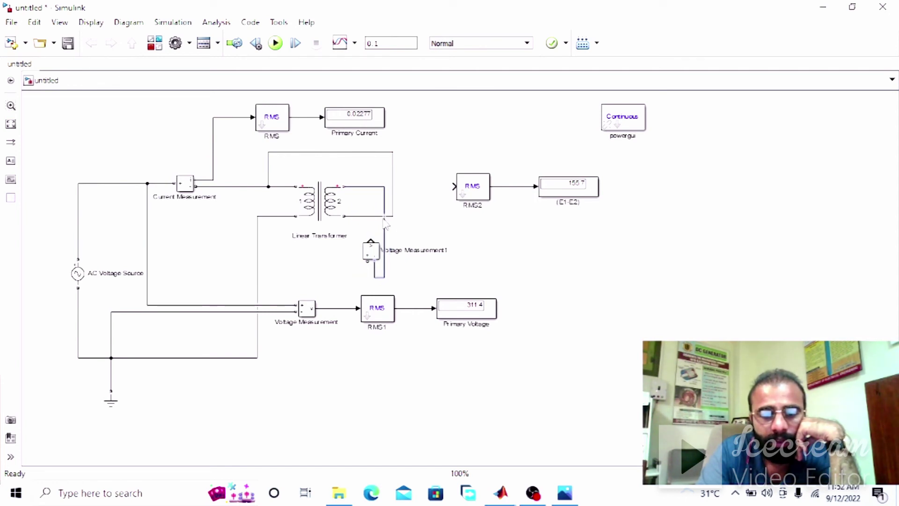
{"action": "left_click", "coordinate": [366, 274]}
{"action": "mouse_move", "coordinate": [366, 268]}
{"action": "left_mouse_down"}
{"action": "mouse_move", "coordinate": [286, 283]}
{"action": "mouse_move", "coordinate": [279, 217]}
{"action": "left_mouse_up"}
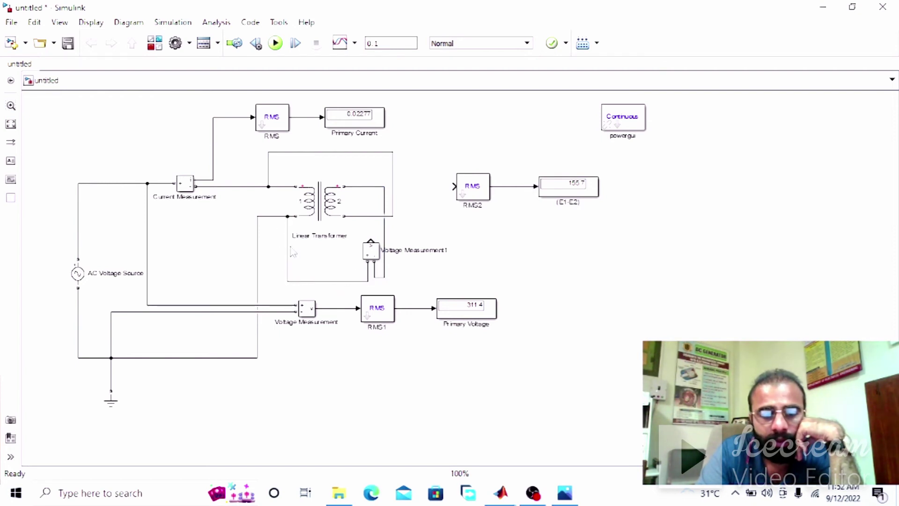
{"action": "left_click", "coordinate": [565, 492]}
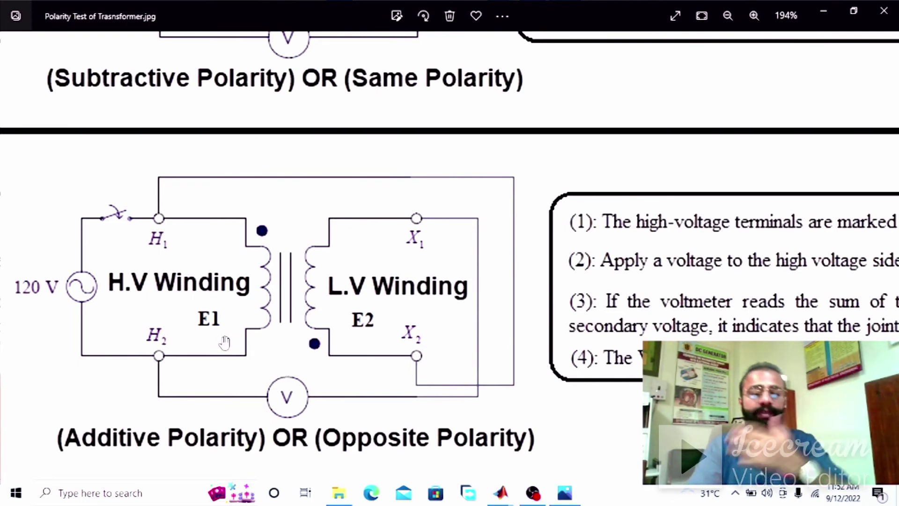
{"action": "key", "text": "alt+F4"}
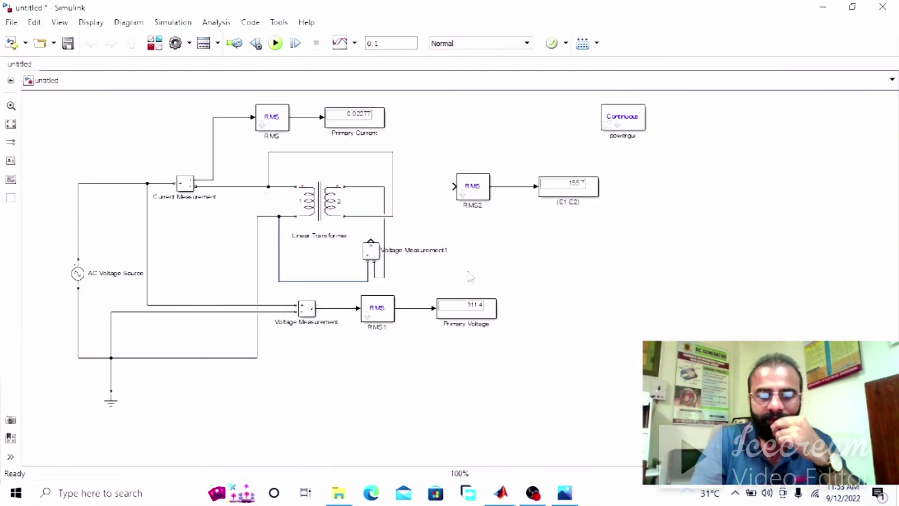
Step: Connect Voltage Measurement1's output to the RMS2 block and relabel the display it feeds as (E1+E2)
{"action": "left_click", "coordinate": [371, 250]}
{"action": "mouse_move", "coordinate": [371, 240]}
{"action": "left_mouse_down"}
{"action": "mouse_move", "coordinate": [377, 195]}
{"action": "mouse_move", "coordinate": [452, 187]}
{"action": "mouse_move", "coordinate": [480, 206]}
{"action": "left_mouse_up"}
{"action": "left_click_drag", "start_coordinate": [558, 194], "coordinate": [605, 207]}
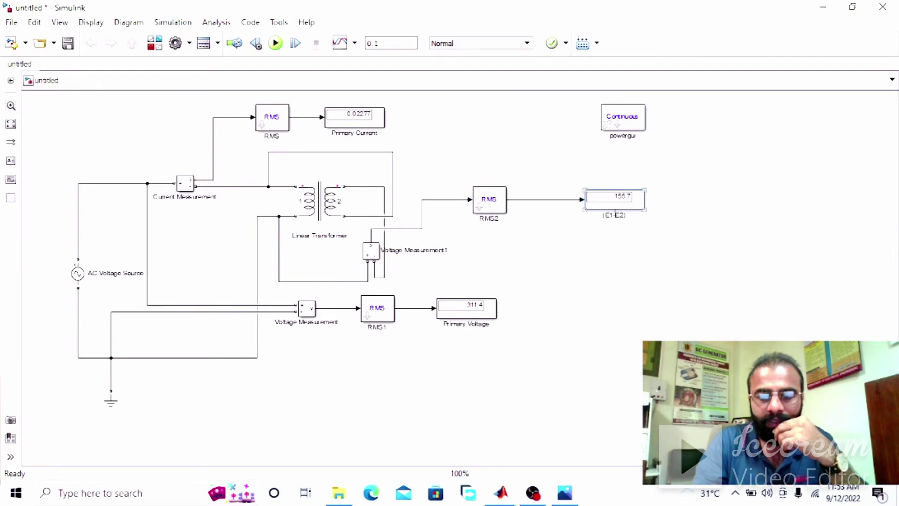
{"action": "left_click", "coordinate": [619, 217]}
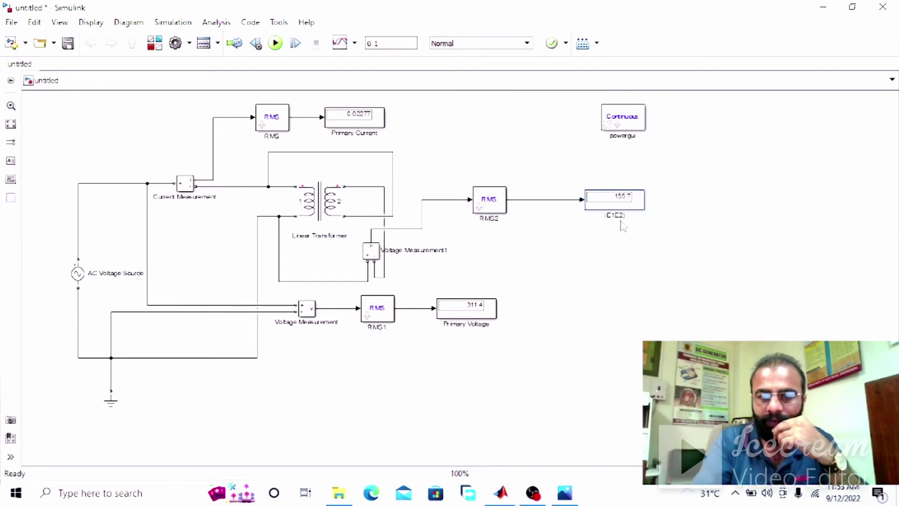
{"action": "left_click", "coordinate": [616, 325]}
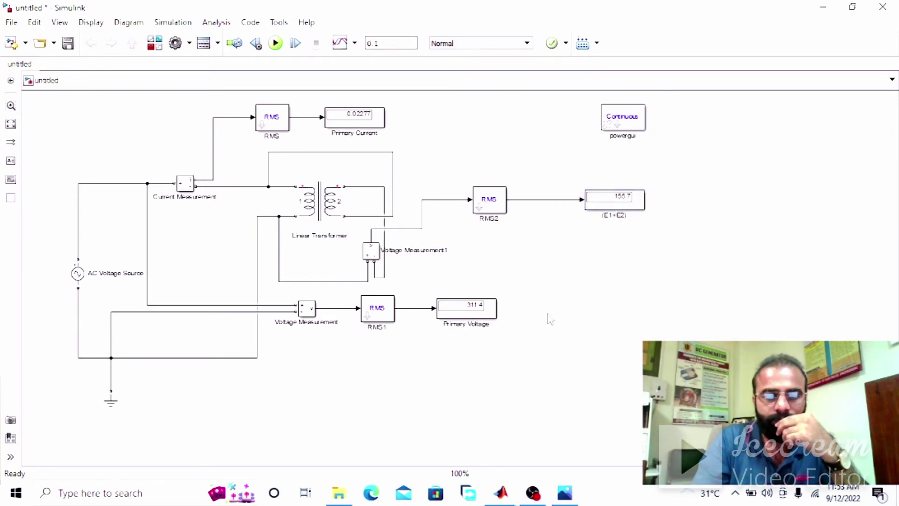
Step: Review the Linear Transformer's winding parameters and open the AC Voltage Source block's settings
{"action": "double_click", "coordinate": [340, 193]}
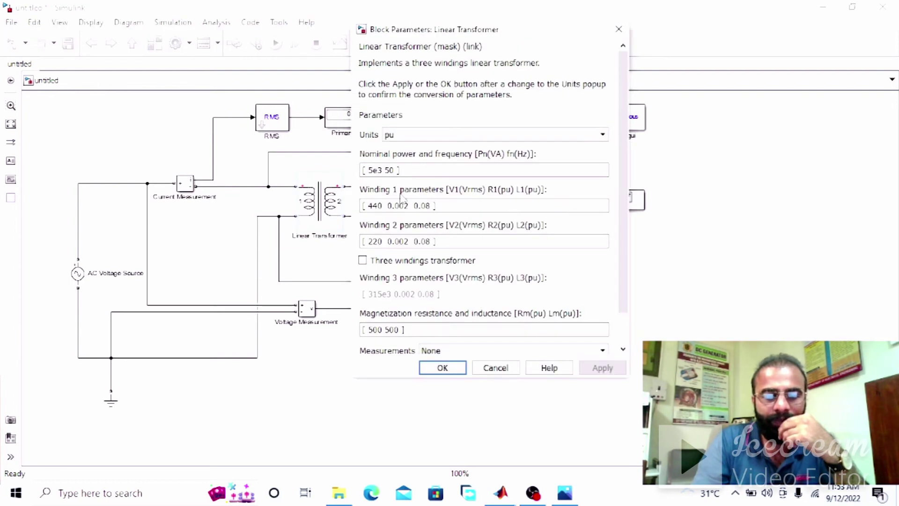
{"action": "left_click", "coordinate": [382, 206]}
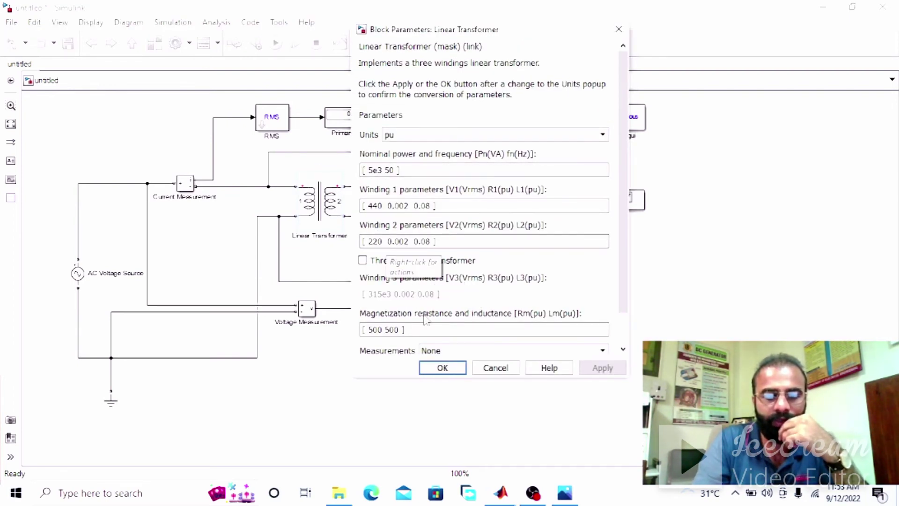
{"action": "left_click", "coordinate": [442, 368]}
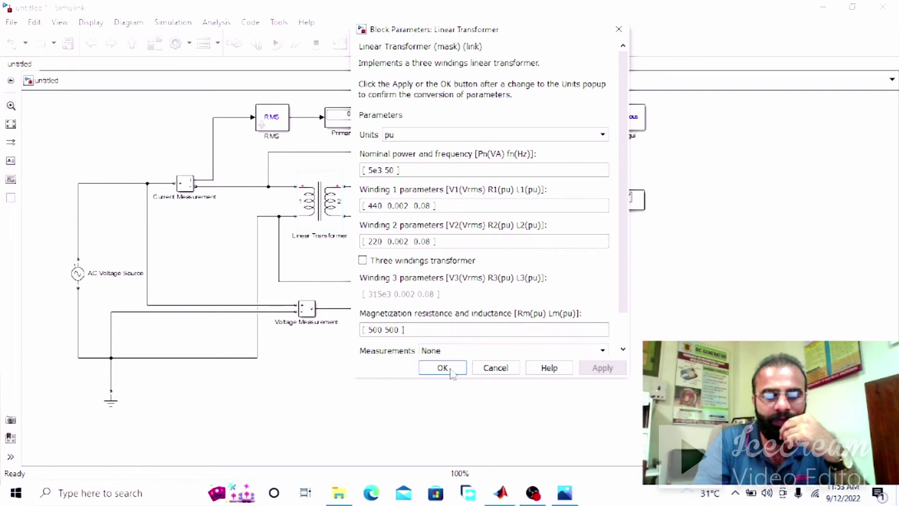
{"action": "double_click", "coordinate": [78, 273]}
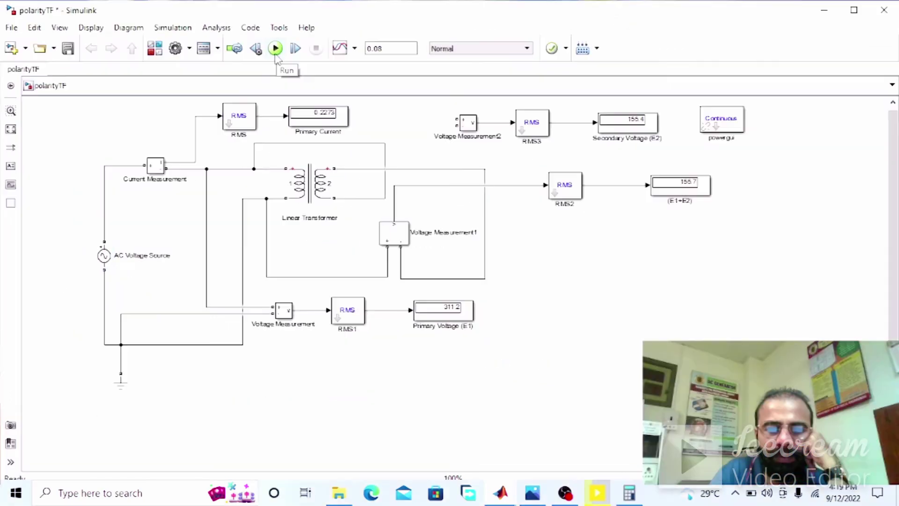
Step: Connect Voltage Measurement2 across the Linear Transformer's secondary winding in the polarityTF model and run the simulation
{"action": "mouse_move", "coordinate": [453, 118]}
{"action": "left_mouse_down"}
{"action": "mouse_move", "coordinate": [371, 140]}
{"action": "mouse_move", "coordinate": [358, 169]}
{"action": "left_mouse_up"}
{"action": "left_click_drag", "start_coordinate": [455, 125], "coordinate": [370, 197]}
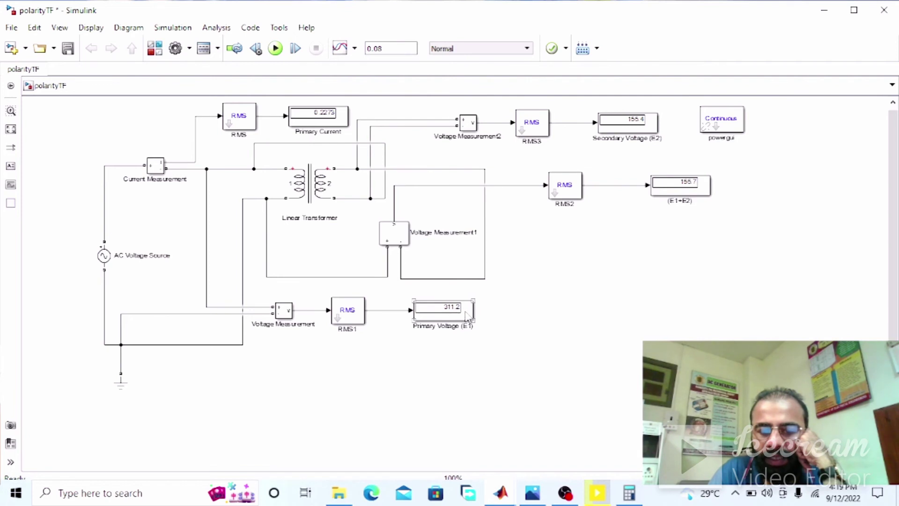
{"action": "left_click", "coordinate": [676, 176]}
{"action": "left_click", "coordinate": [401, 232]}
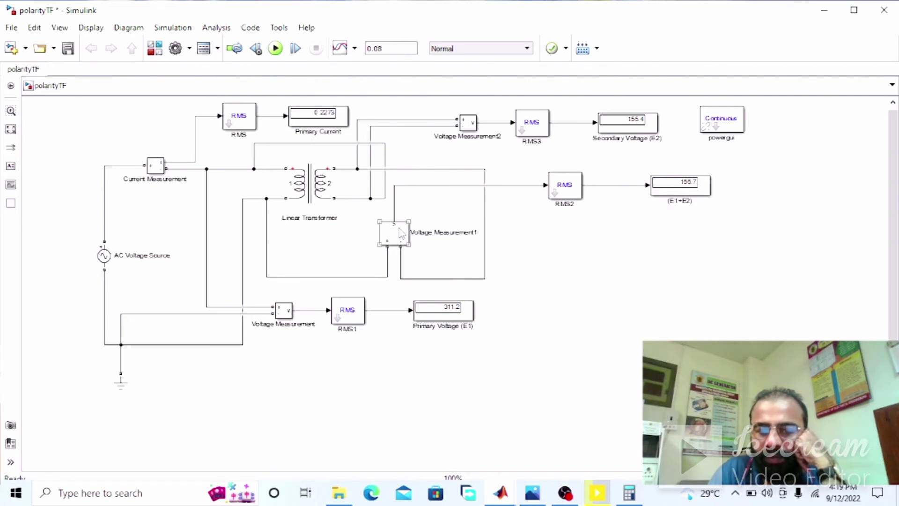
{"action": "left_click", "coordinate": [262, 197]}
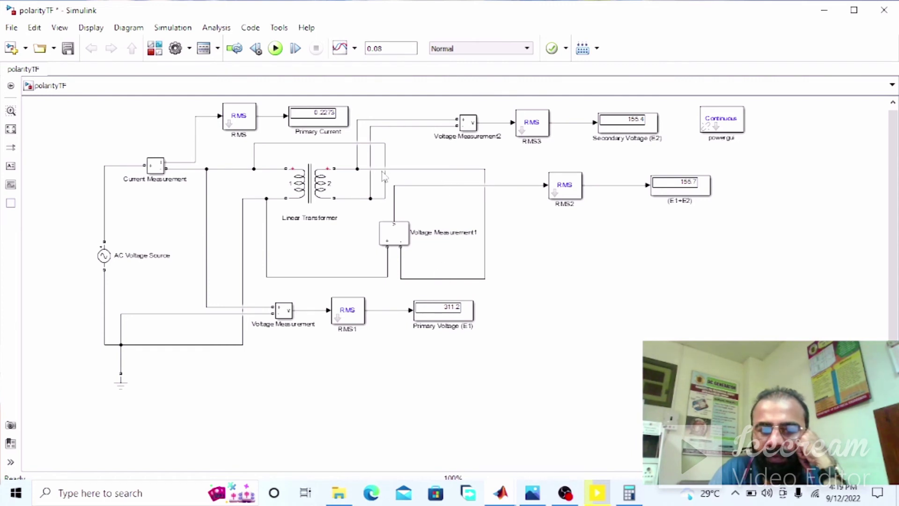
{"action": "left_click", "coordinate": [677, 198]}
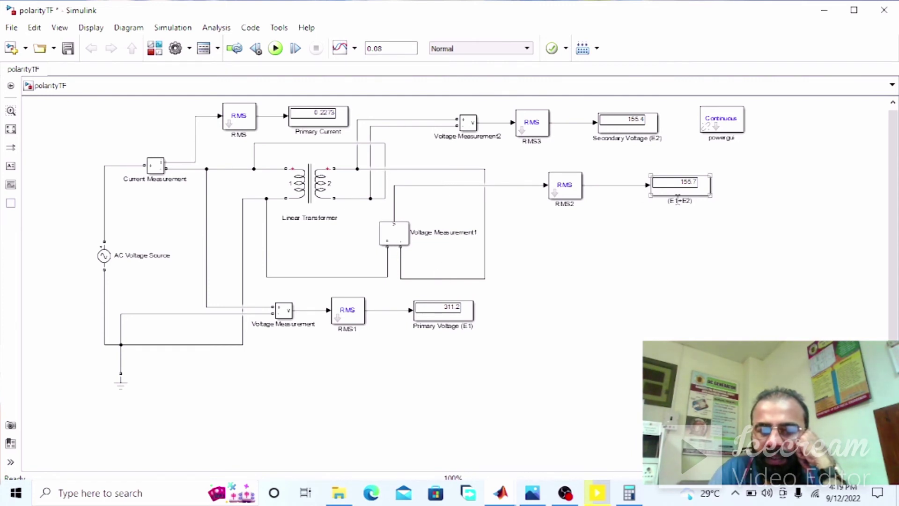
{"action": "left_click", "coordinate": [276, 48]}
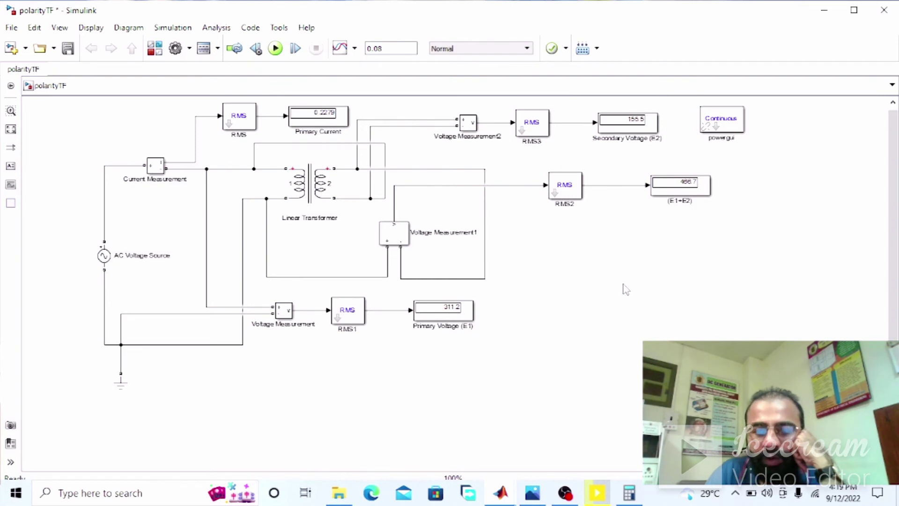
Step: Examine the Primary Voltage (E1) and Secondary Voltage (E2) displays after the simulation
{"action": "left_click", "coordinate": [434, 324]}
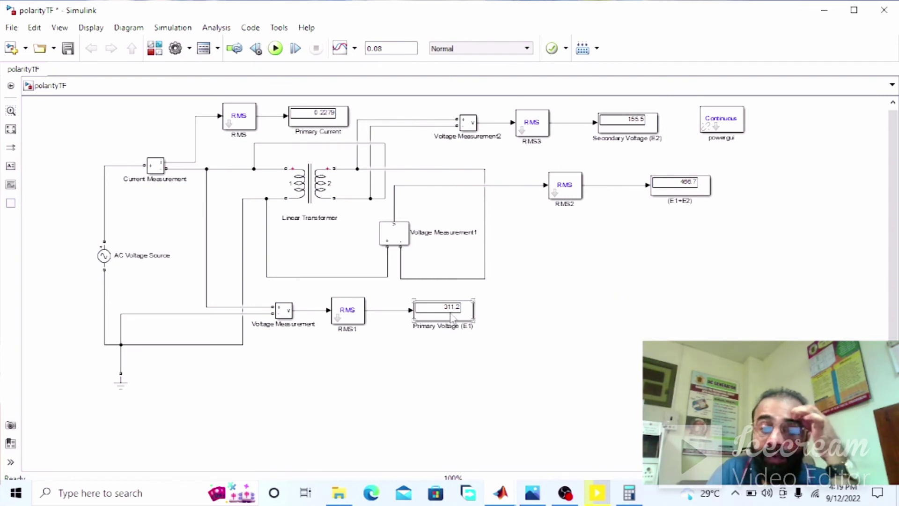
{"action": "left_click", "coordinate": [636, 132]}
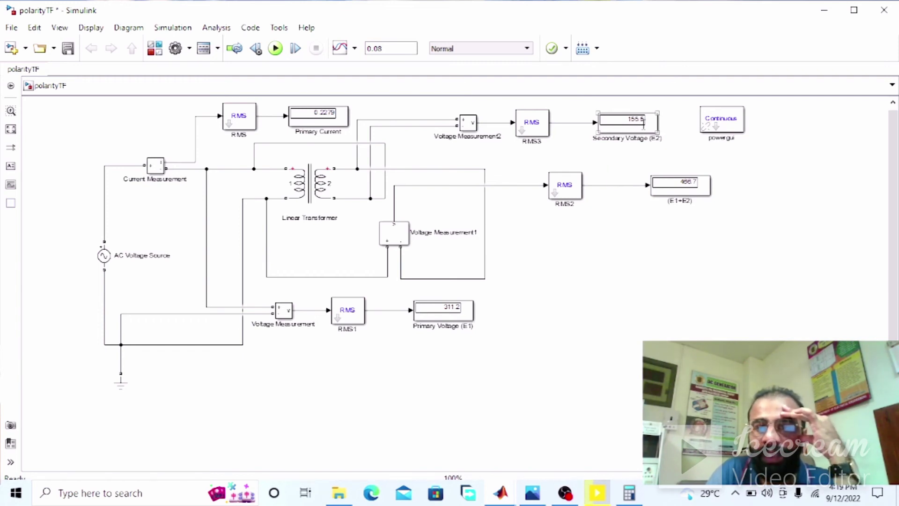
{"action": "left_click", "coordinate": [630, 184]}
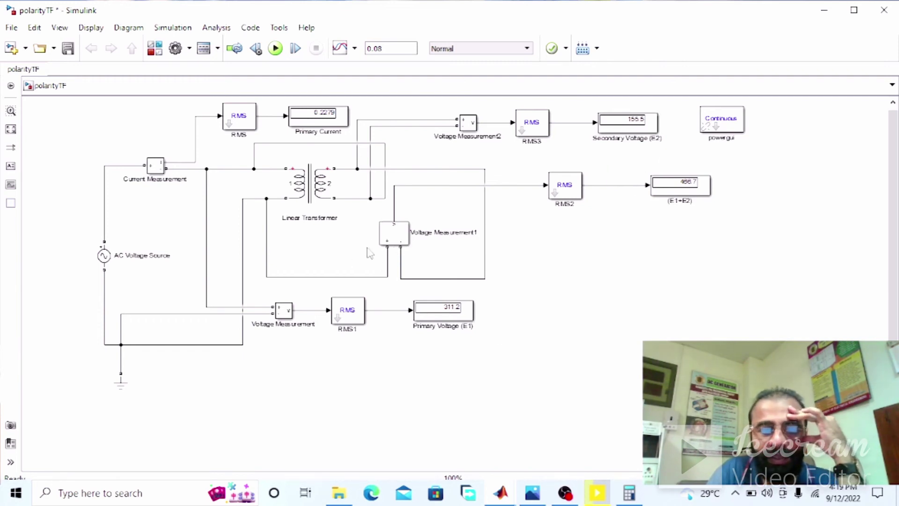
Step: Switch to the Polarity Test image, read the additive polarity notes beside the circuit diagram, and return to the Simulink model
{"action": "left_click", "coordinate": [532, 493]}
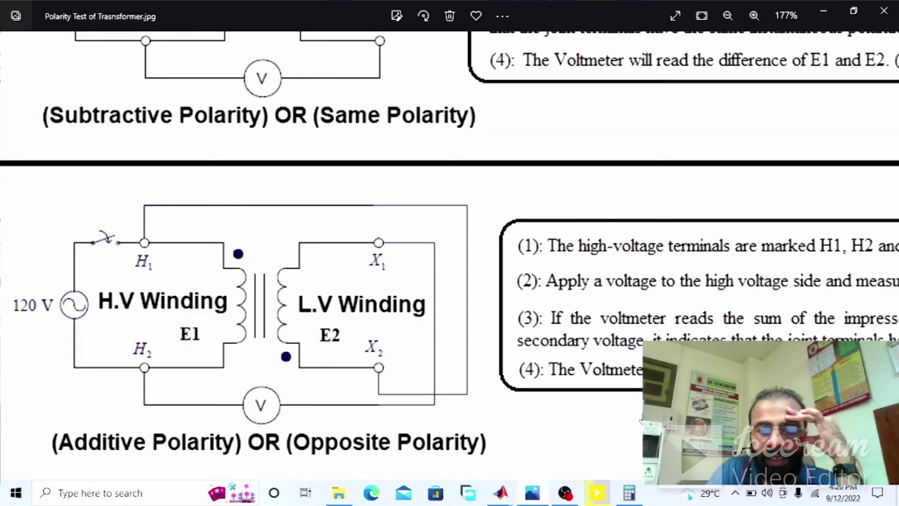
{"action": "scroll", "coordinate": [515, 417], "scroll_direction": "right", "scroll_amount": 3}
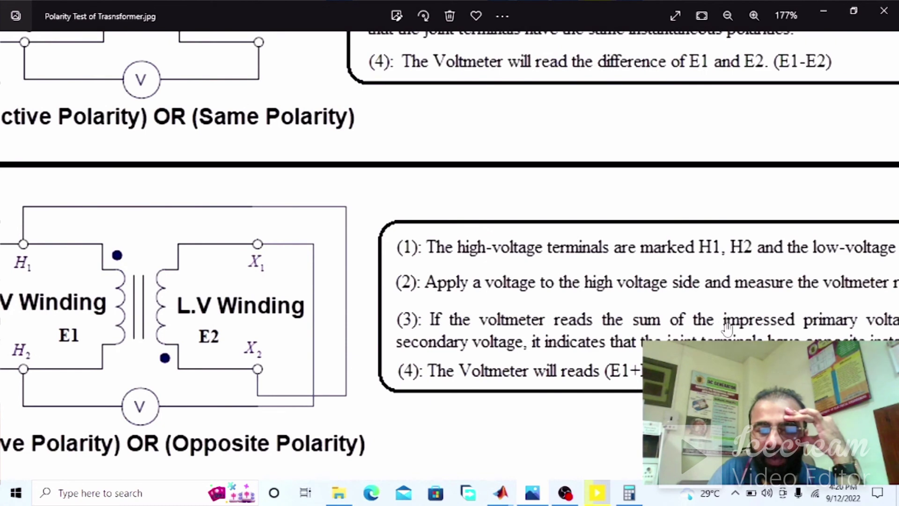
{"action": "scroll", "coordinate": [742, 330], "scroll_direction": "right", "scroll_amount": 3}
{"action": "scroll", "coordinate": [743, 333], "scroll_direction": "left", "scroll_amount": 3}
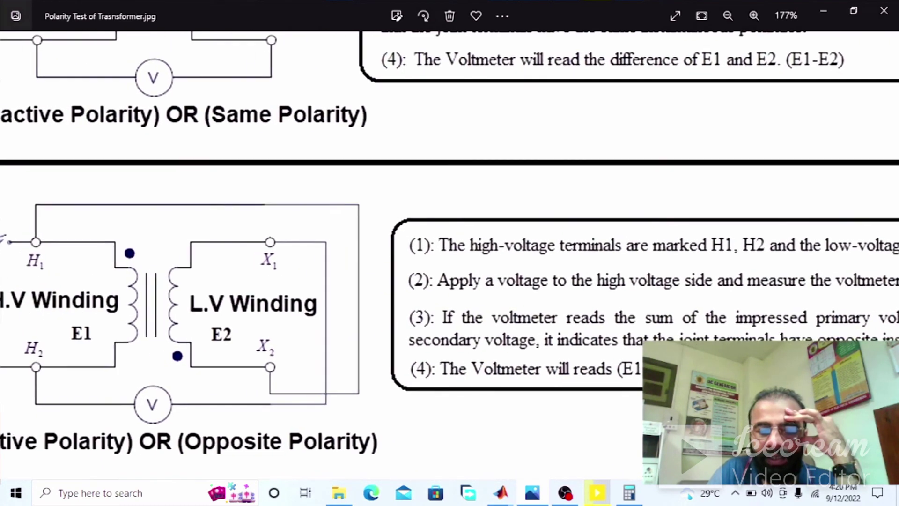
{"action": "scroll", "coordinate": [449, 242], "scroll_direction": "right", "scroll_amount": 1}
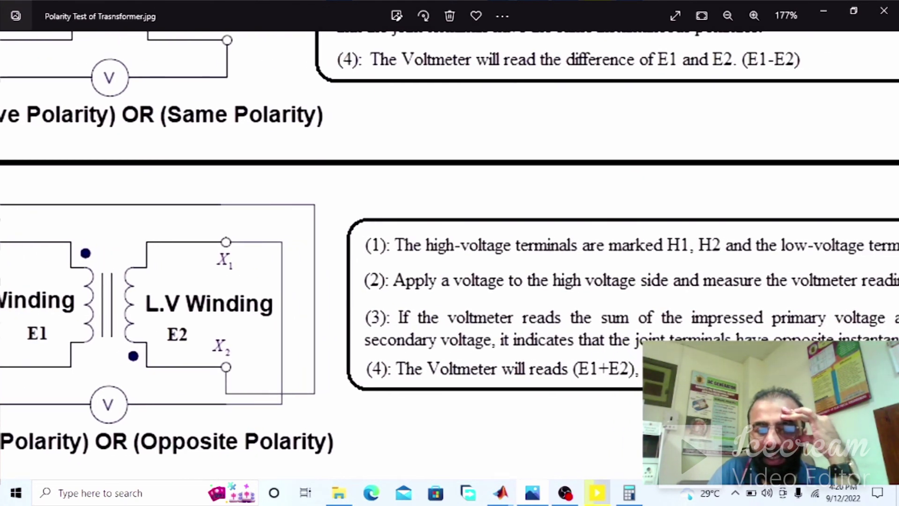
{"action": "scroll", "coordinate": [798, 141], "scroll_direction": "left", "scroll_amount": 2}
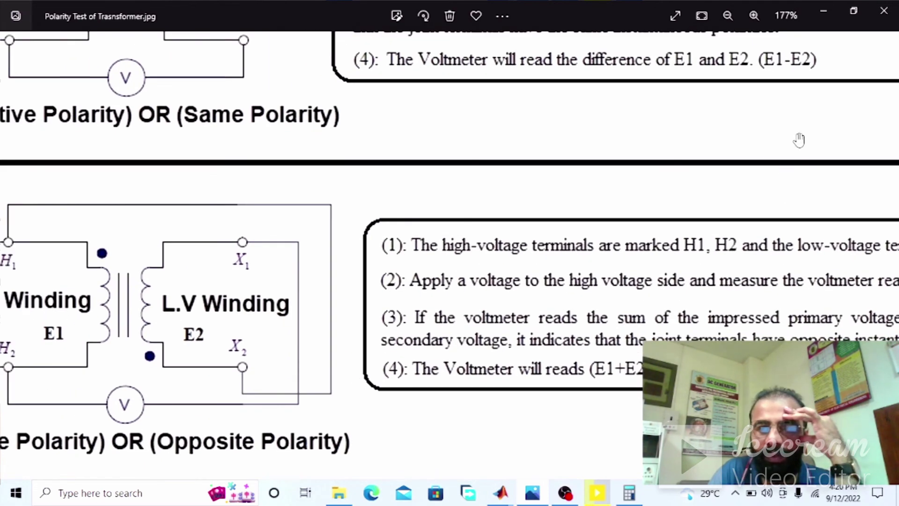
{"action": "scroll", "coordinate": [551, 344], "scroll_direction": "left", "scroll_amount": 3}
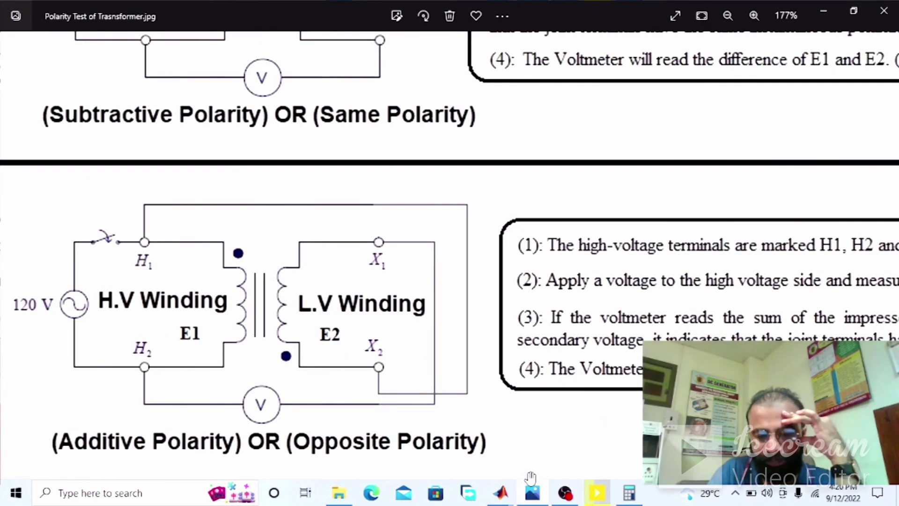
{"action": "left_click", "coordinate": [529, 494]}
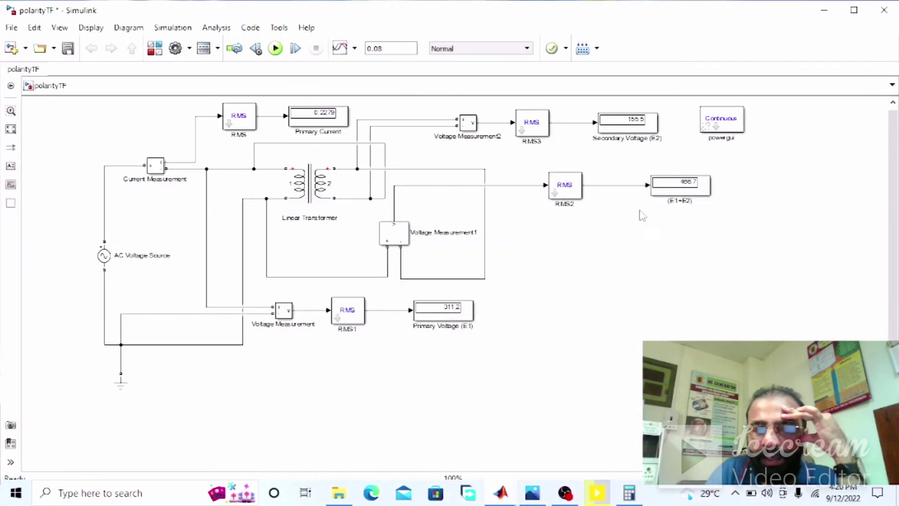
Step: Examine the (E1+E2) display and the Primary Voltage (E1) display in the polarityTF model
{"action": "left_click", "coordinate": [681, 189]}
{"action": "left_click", "coordinate": [280, 249]}
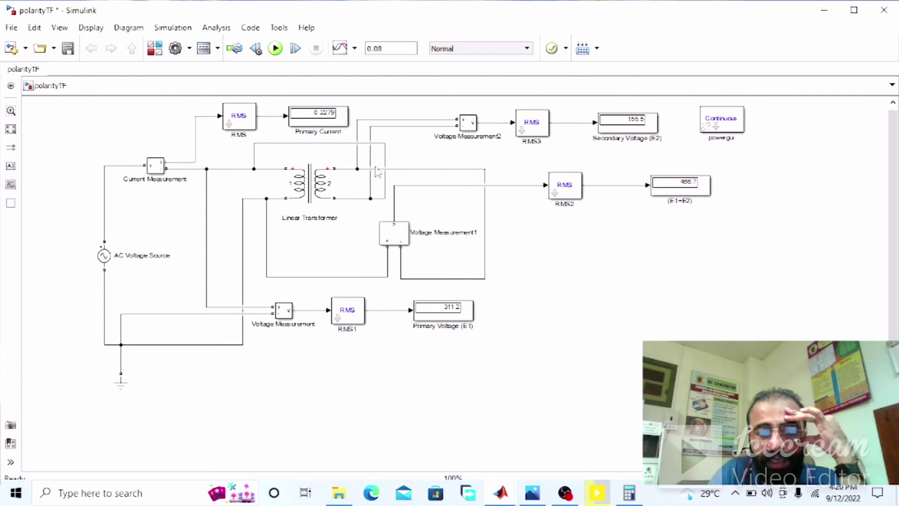
{"action": "left_click", "coordinate": [706, 193]}
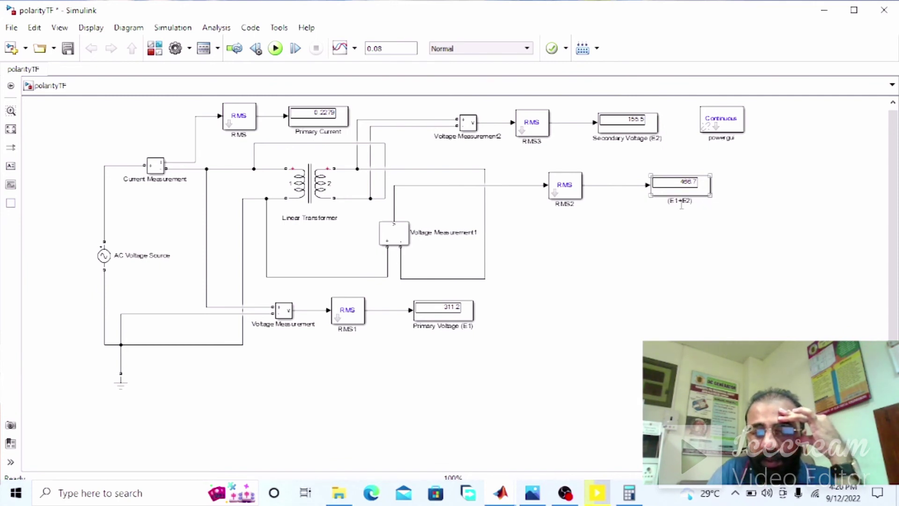
{"action": "left_click", "coordinate": [653, 223]}
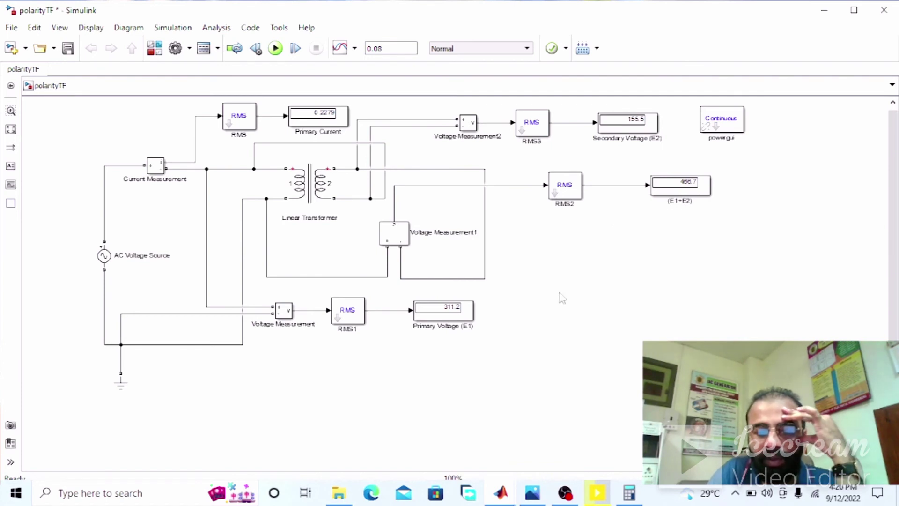
{"action": "left_click", "coordinate": [451, 321]}
Step: Switch to Calculator, enter 311.2 and move its window clear of the Secondary Voltage (E2) display
{"action": "left_click", "coordinate": [630, 492]}
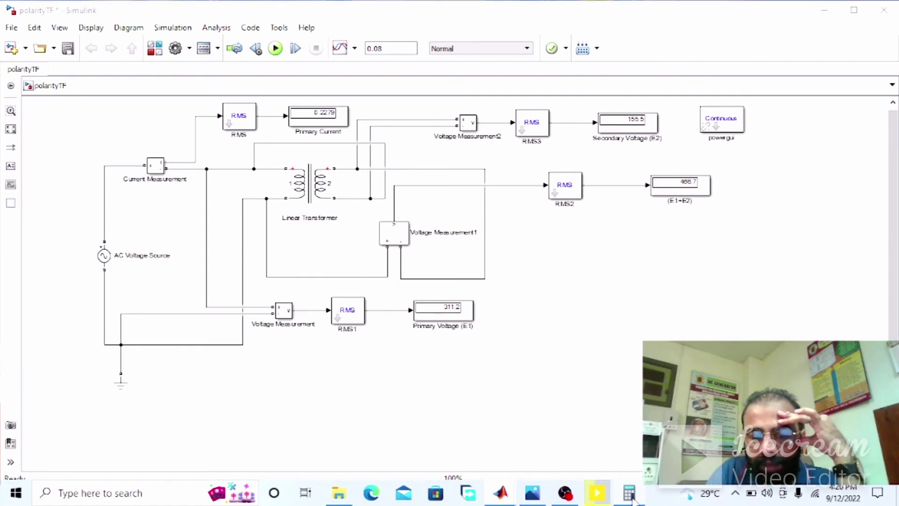
{"action": "type", "text": "311.2"}
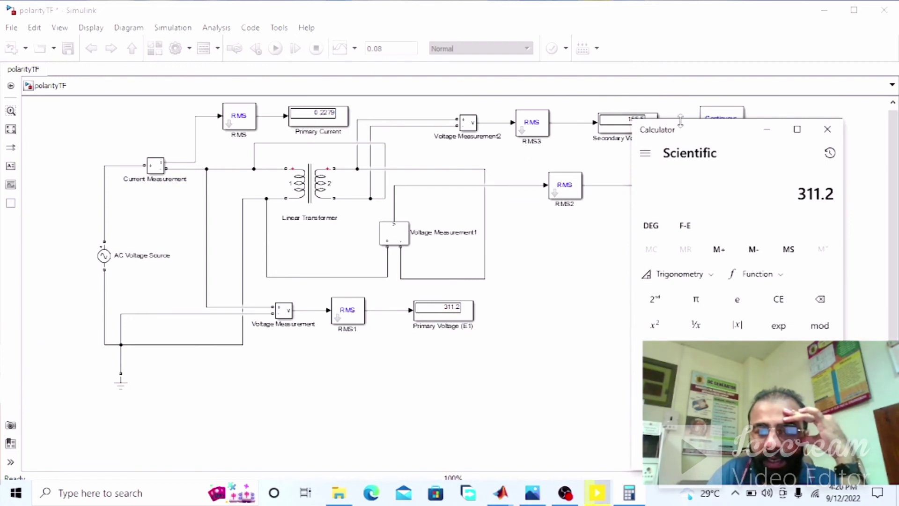
{"action": "left_click_drag", "start_coordinate": [690, 134], "coordinate": [729, 61]}
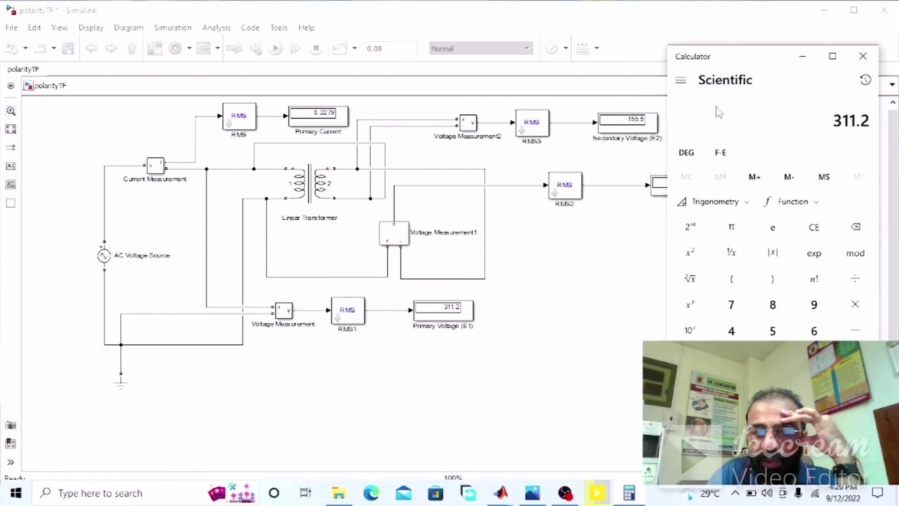
Step: Shift the (E1+E2) display closer to RMS2 and add 155.5 to the 311.2 in Calculator
{"action": "left_click", "coordinate": [660, 186]}
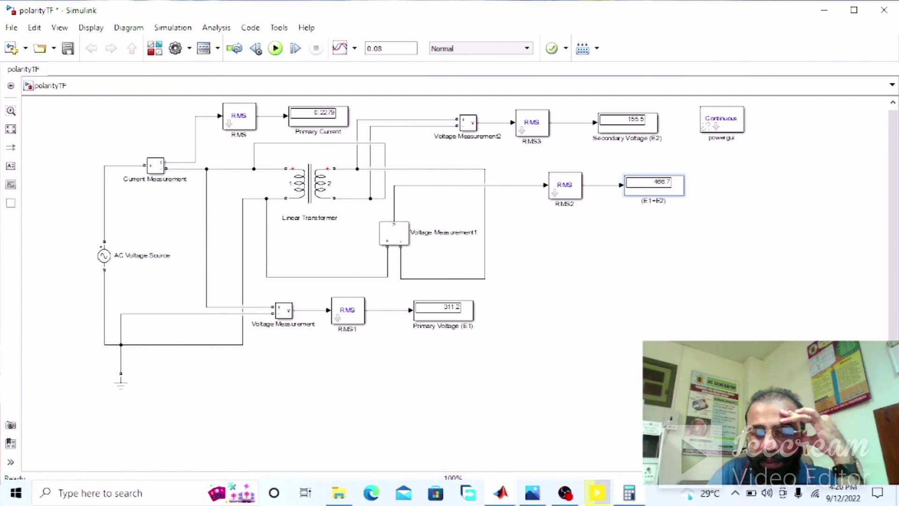
{"action": "key", "text": "alt+Tab"}
{"action": "type", "text": "155"}
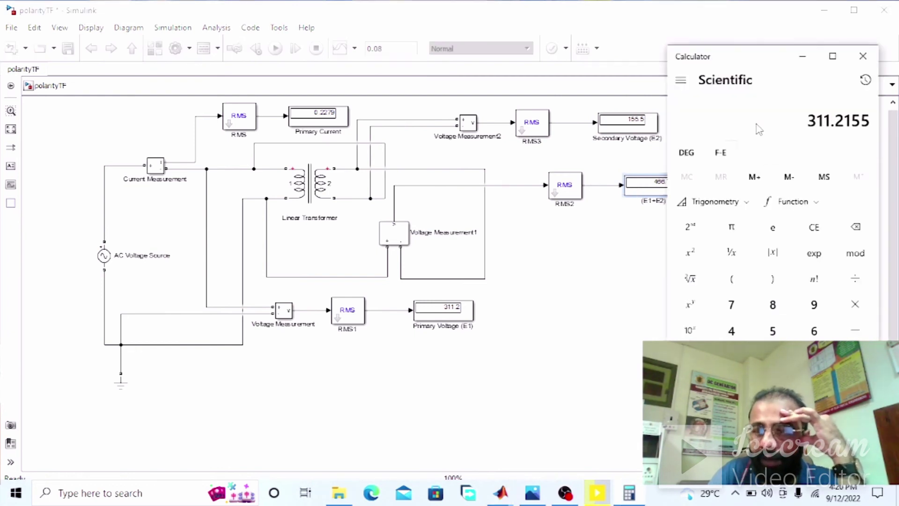
{"action": "key", "text": "BackSpace"}
{"action": "key", "text": "BackSpace"}
{"action": "key", "text": "BackSpace"}
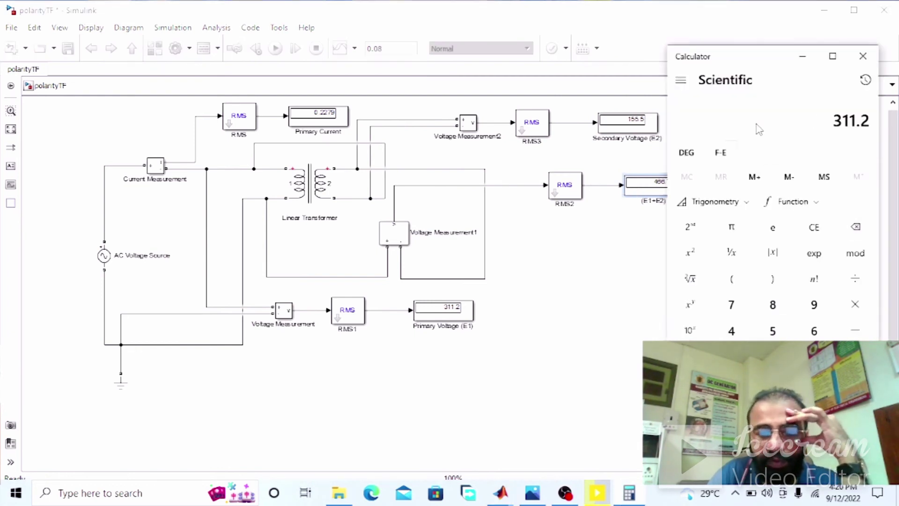
{"action": "key", "text": "plus"}
{"action": "type", "text": "155"}
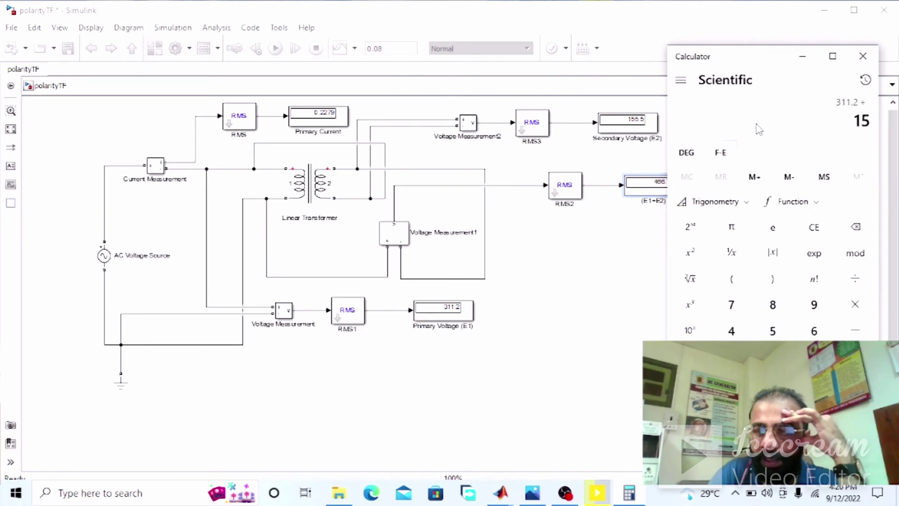
{"action": "type", "text": ".5"}
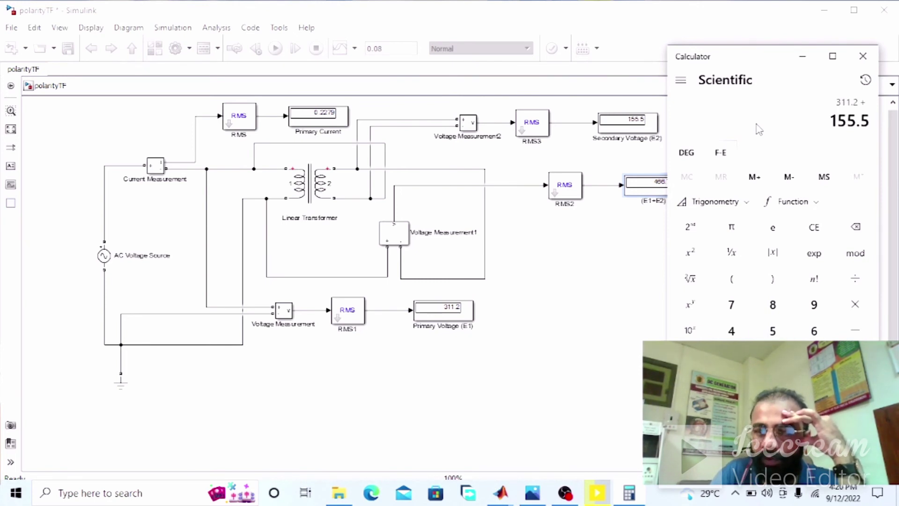
{"action": "key", "text": "Return"}
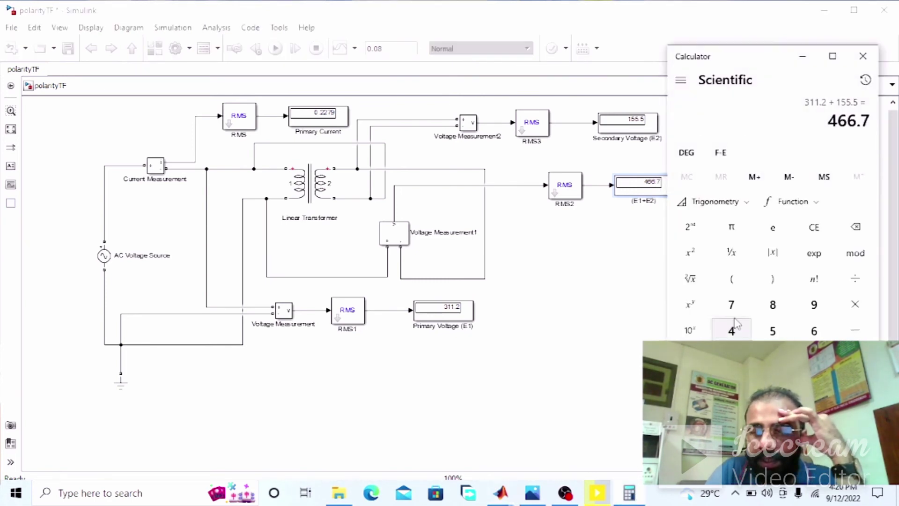
Step: Move RMS2 and the (E1+E2) display so the display sits beneath Secondary Voltage (E2), and bring Calculator back into view
{"action": "left_click", "coordinate": [564, 187]}
{"action": "left_click_drag", "start_coordinate": [565, 187], "coordinate": [545, 187]}
{"action": "left_click_drag", "start_coordinate": [641, 187], "coordinate": [625, 187]}
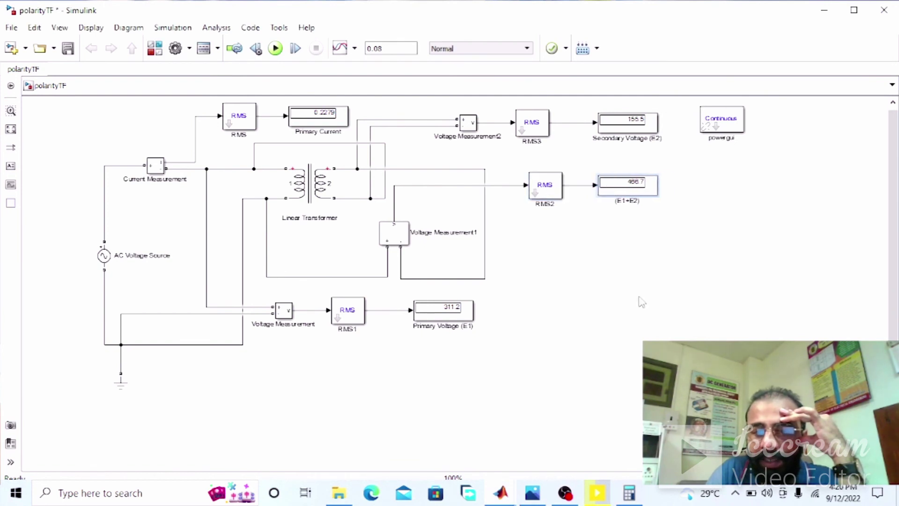
{"action": "key", "text": "alt+Tab"}
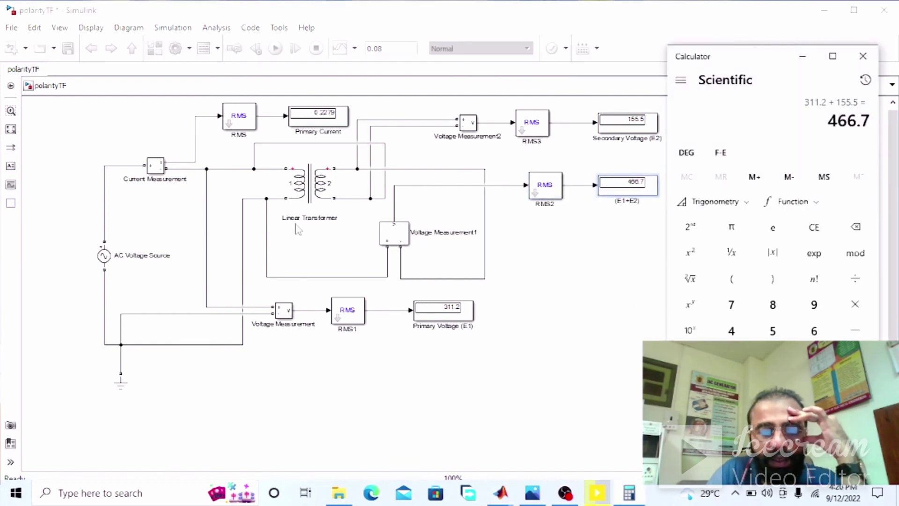
Step: Review the additive polarity circuit in the Polarity Test image, compare the (E1+E2) display with Calculator's sum, and minimize Calculator
{"action": "left_click", "coordinate": [545, 494]}
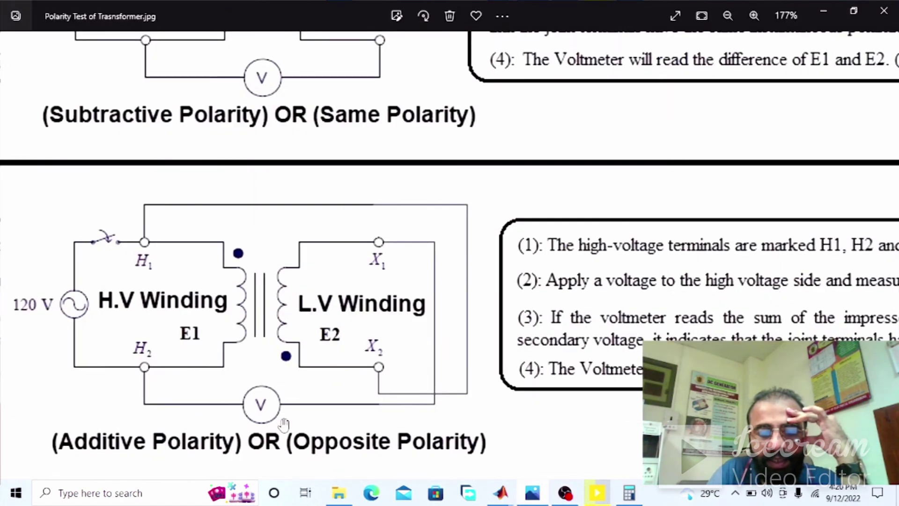
{"action": "left_click", "coordinate": [529, 495]}
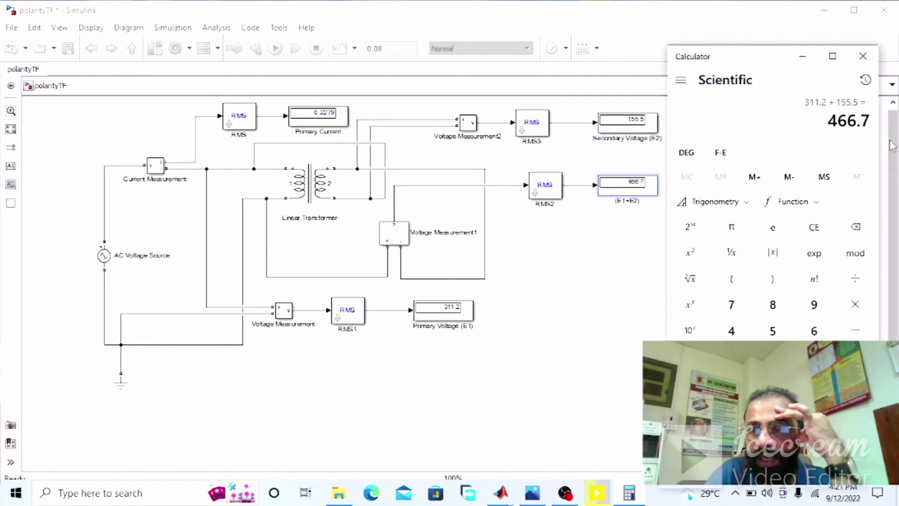
{"action": "left_click", "coordinate": [645, 182]}
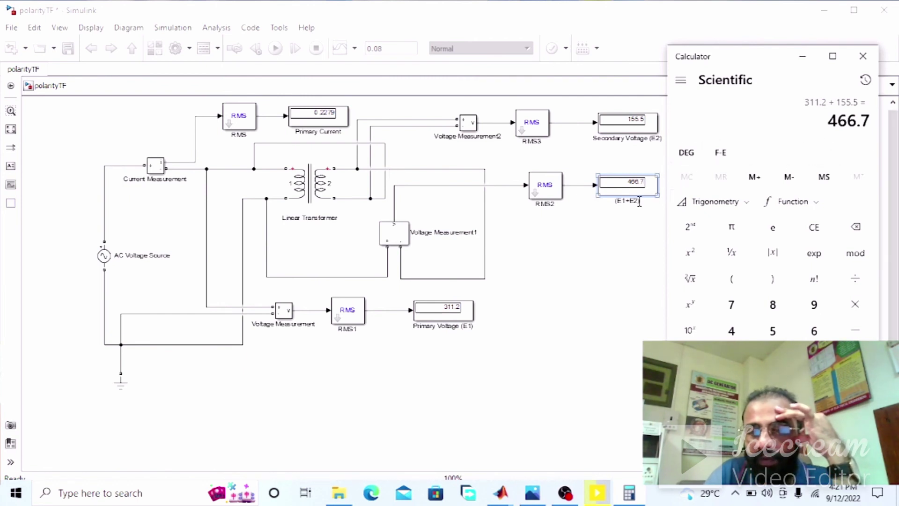
{"action": "left_click", "coordinate": [835, 129]}
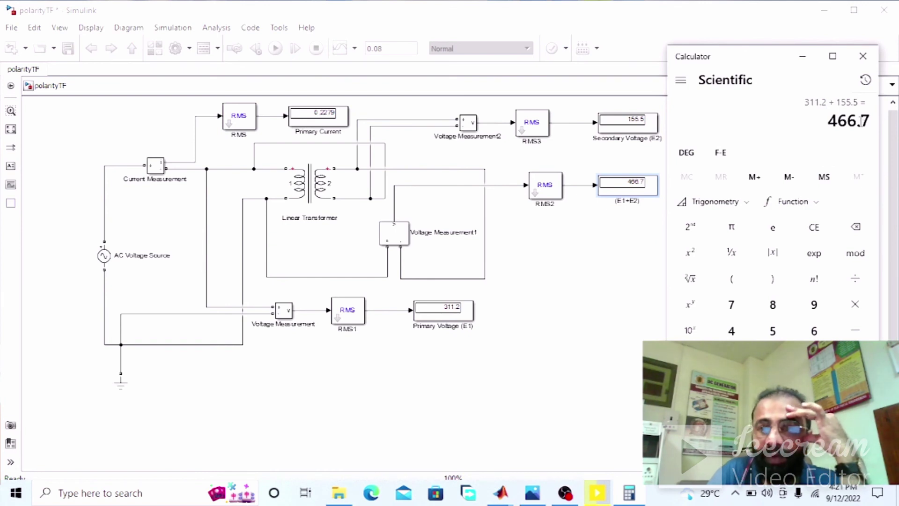
{"action": "left_click", "coordinate": [800, 57]}
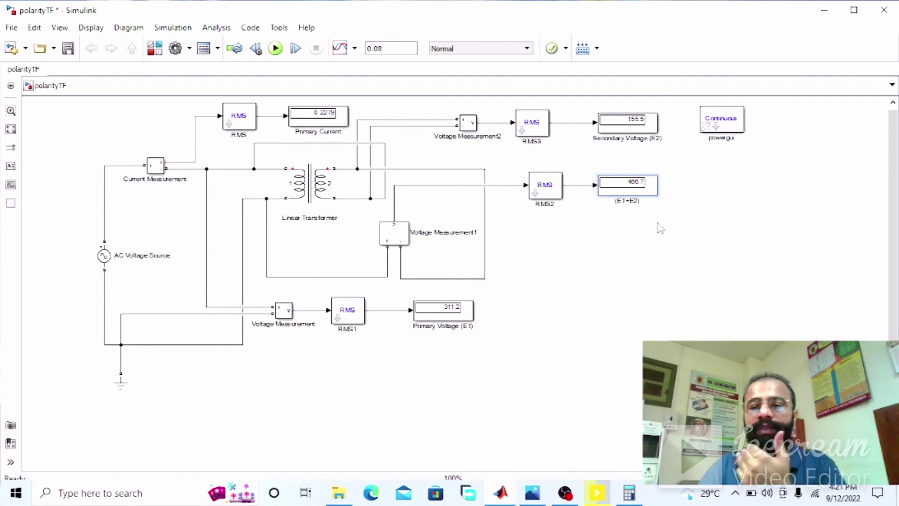
Step: Compare the (E1+E2) display with the Primary Voltage (E1) display in the Simulink model
{"action": "left_click", "coordinate": [644, 198]}
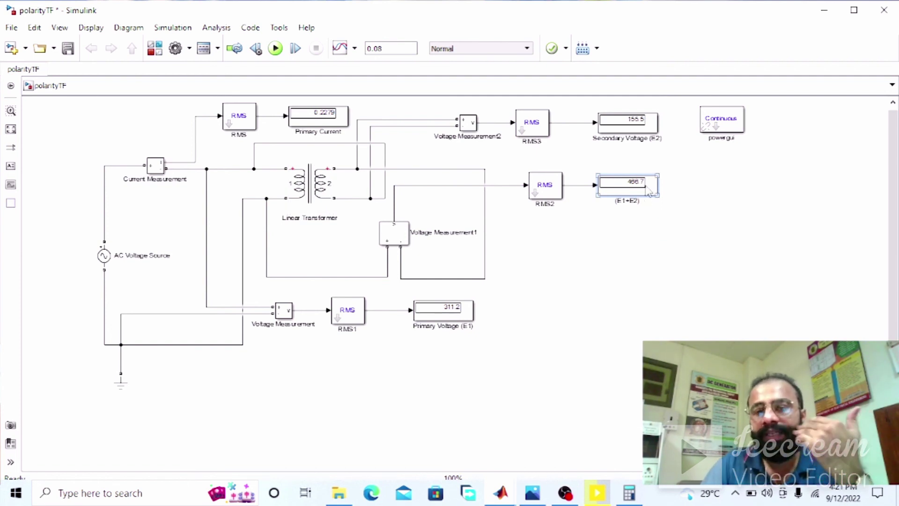
{"action": "left_click", "coordinate": [467, 323]}
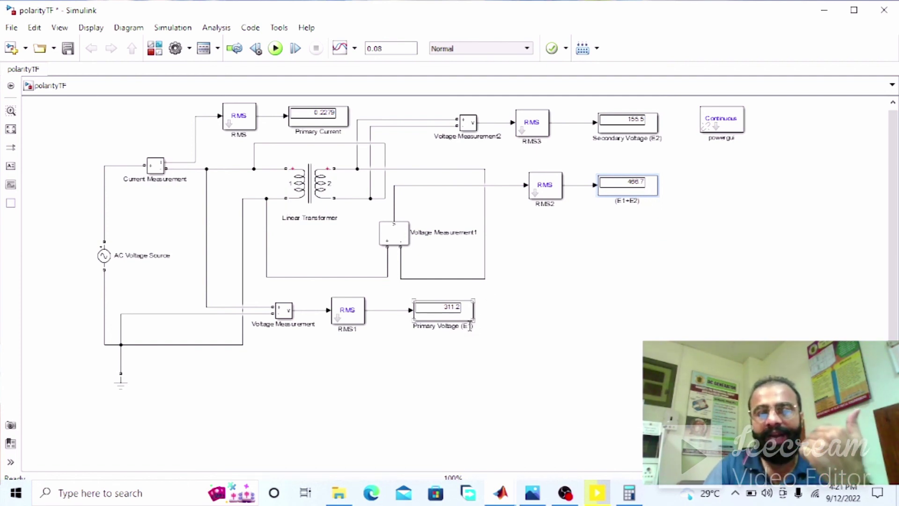
{"action": "left_click", "coordinate": [640, 196]}
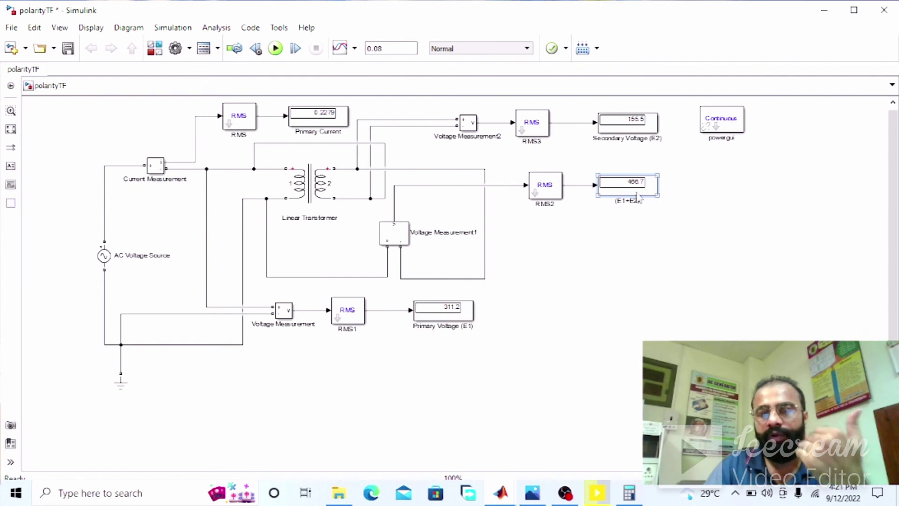